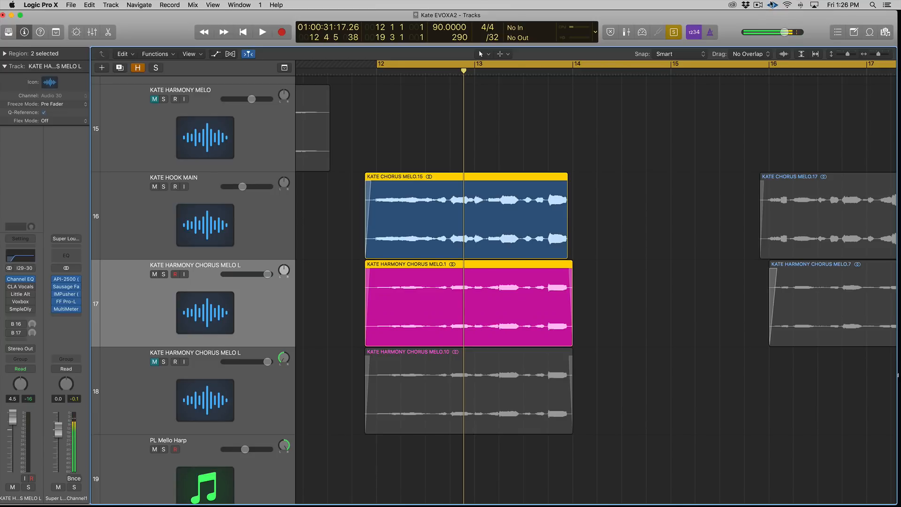
Step: Duplicate the KATE HARMONY CHORUS MELO L track and copy its chorus region onto the new track
click(275, 317)
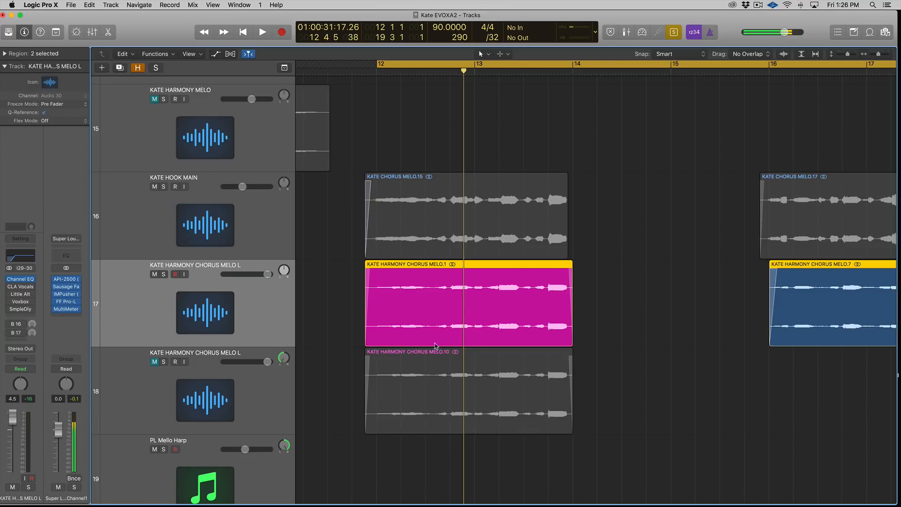
key(super+d)
drag(423, 341, 421, 350)
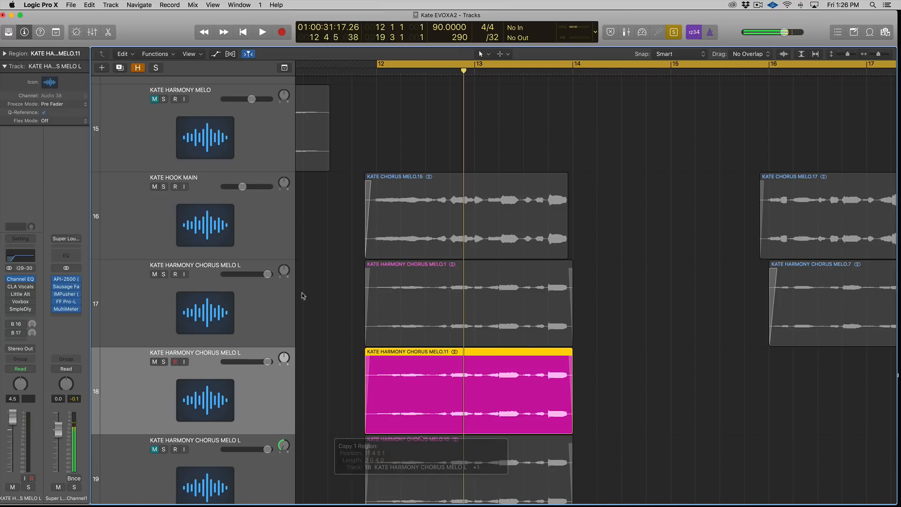
Step: Pan the two harmony chorus tracks to opposite sides and play back the chorus
drag(284, 271, 283, 300)
drag(284, 358, 284, 341)
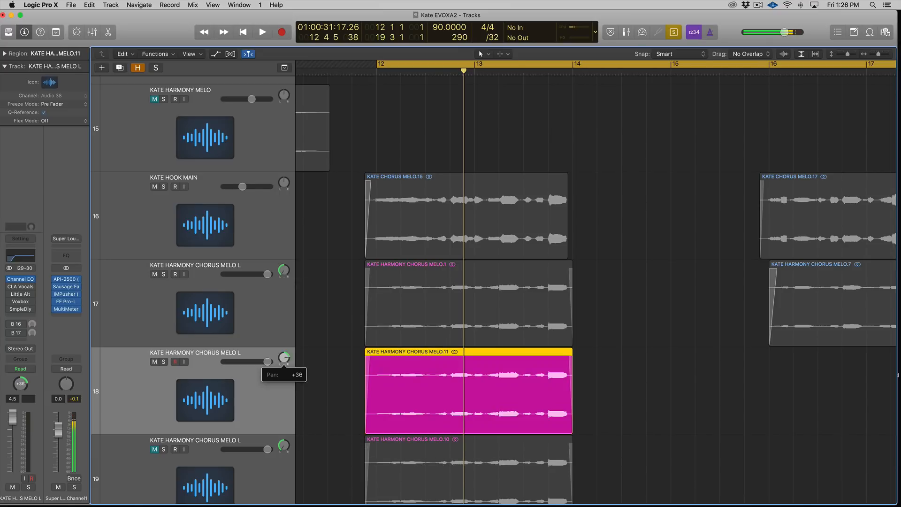
shift+click(432, 311)
key(space)
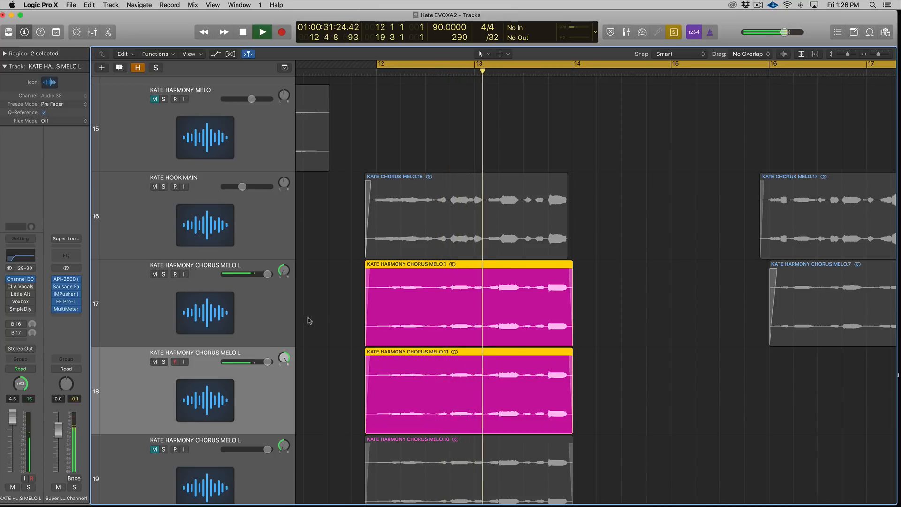
key(space)
Step: Delete the duplicated harmony chorus track and its copied region
click(283, 381)
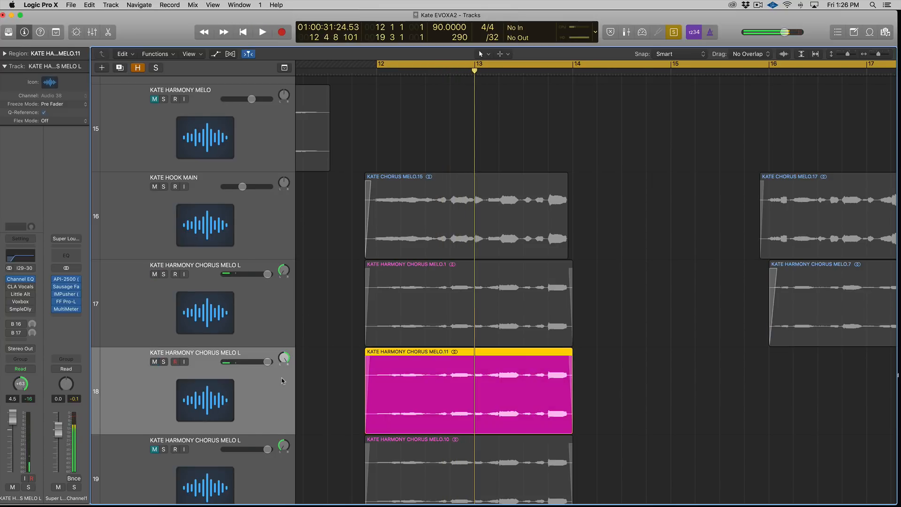
key(Delete)
key(Delete)
Step: Return the original harmony chorus track's pan to the centre
scroll(283, 380, up, 2)
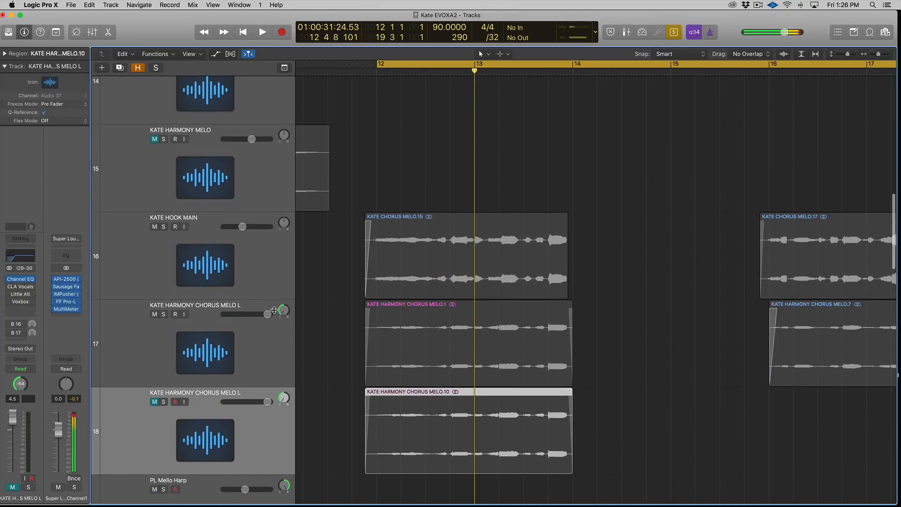
click(292, 306)
drag(284, 309, 284, 296)
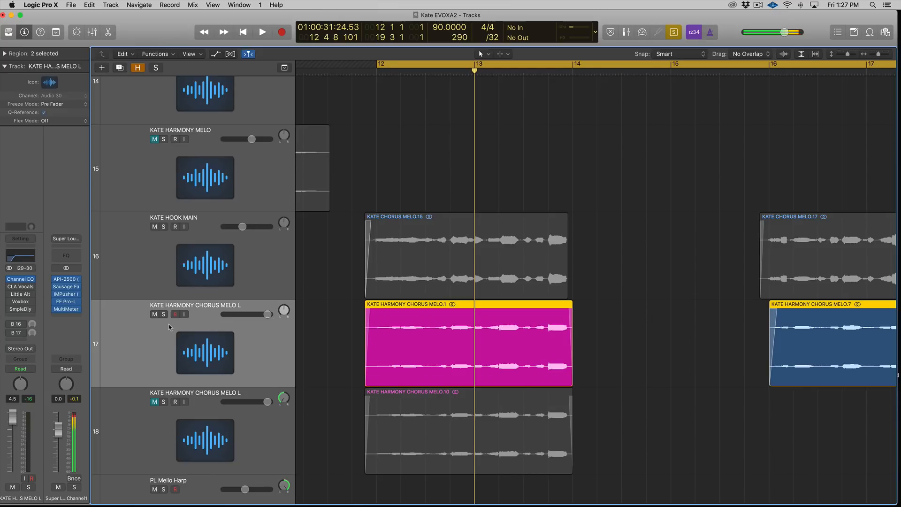
Step: Open the Voxbox plug-in window on the KATE HARMONY CHORUS MELO L track
click(19, 302)
drag(643, 212, 646, 219)
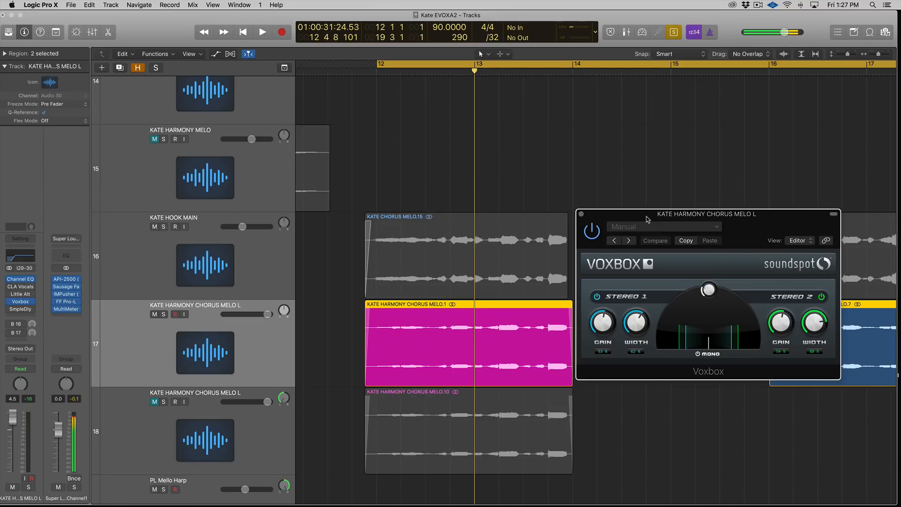
drag(646, 219, 646, 219)
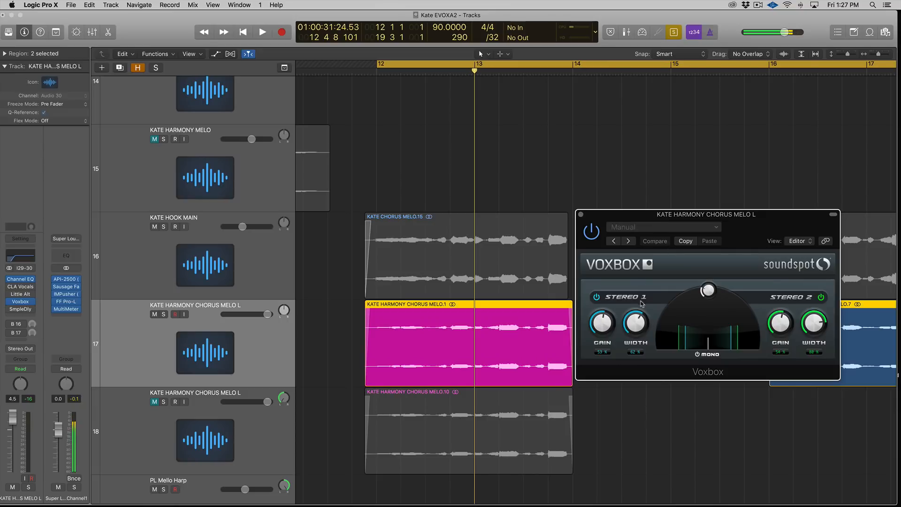
Step: Reset the central Voxbox knob and widen the Stereo 1 width, auditioning the chorus
click(708, 290)
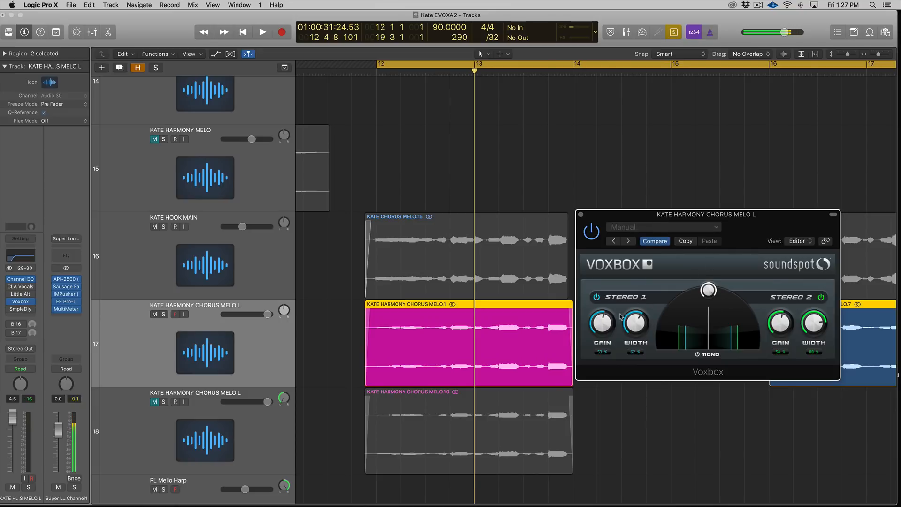
drag(636, 321, 707, 232)
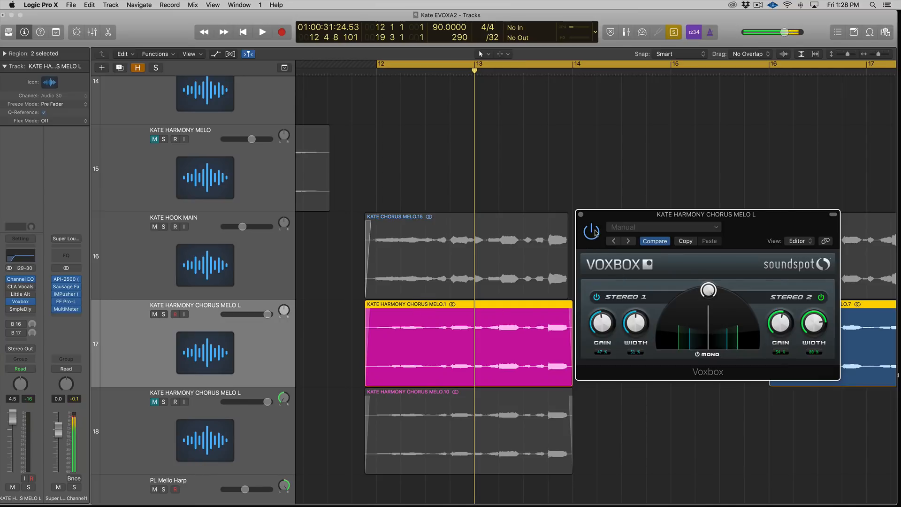
key(space)
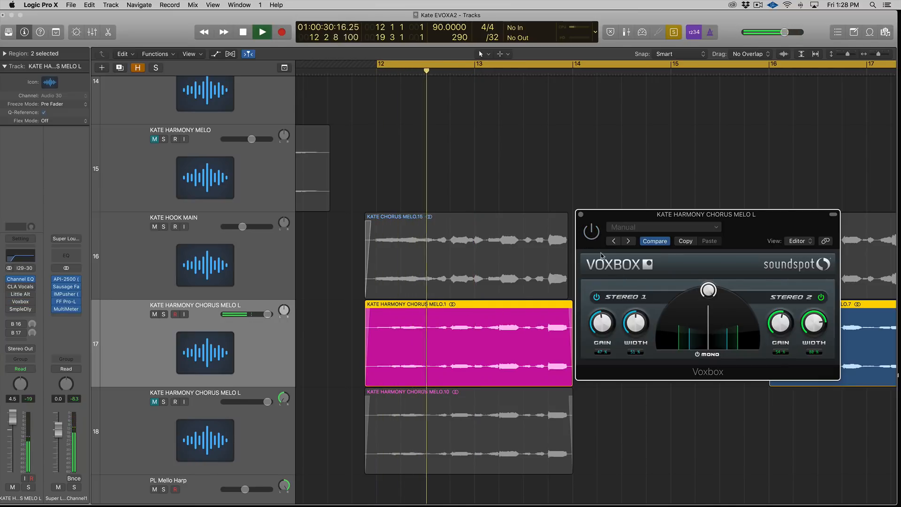
key(space)
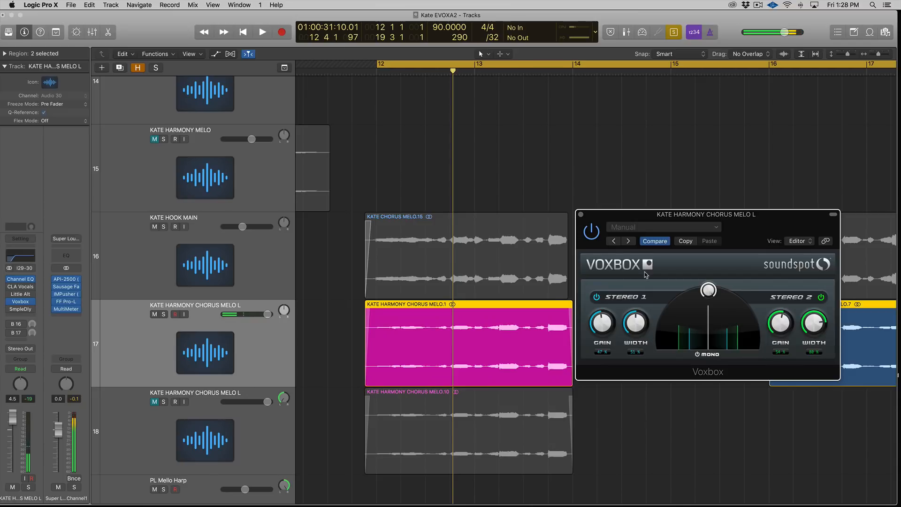
key(space)
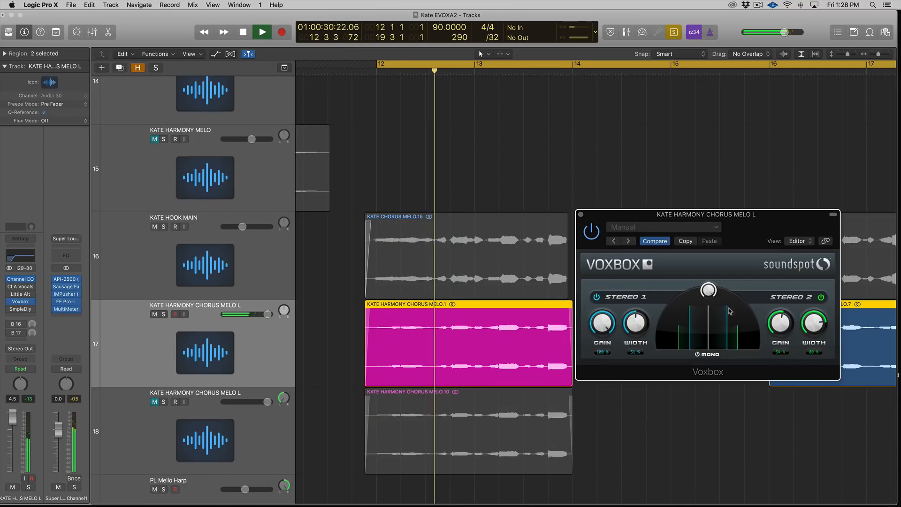
key(space)
Step: Raise the Stereo 2 width and readjust the Stereo 1 width in Voxbox while auditioning
click(777, 322)
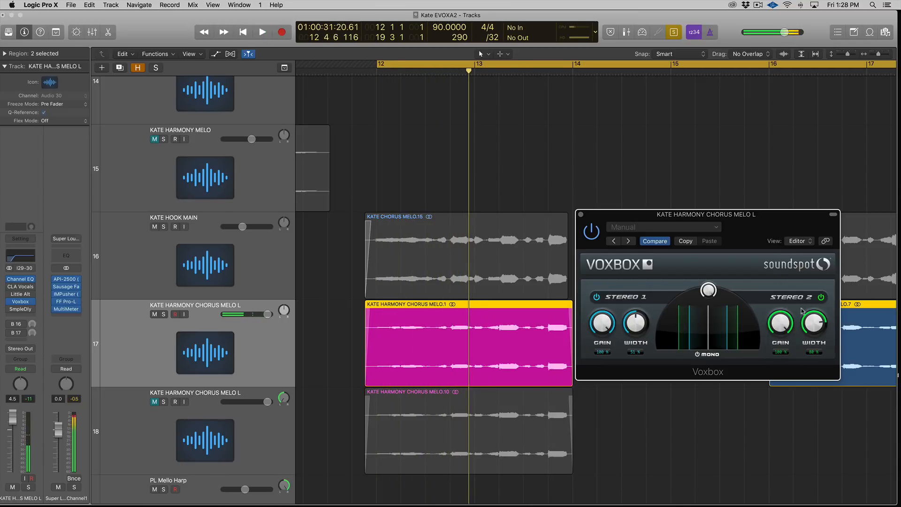
drag(819, 324, 813, 279)
drag(643, 318, 625, 231)
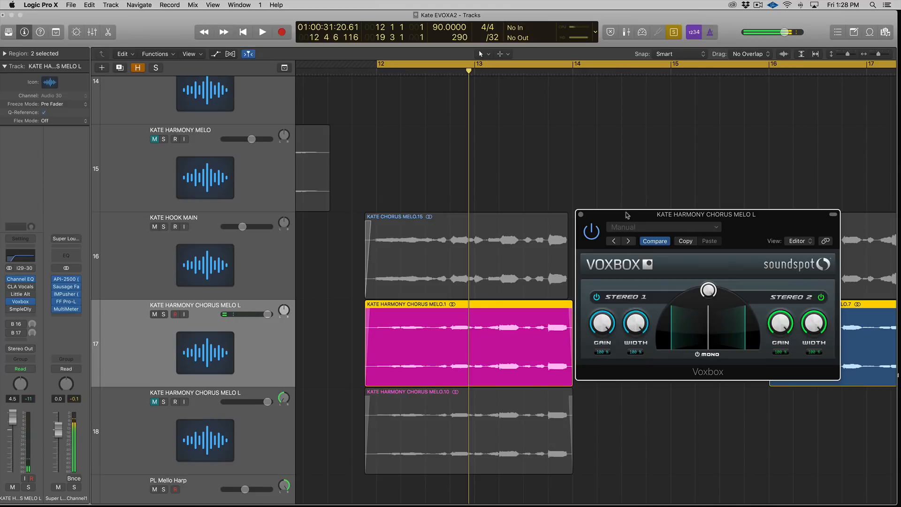
key(space)
drag(636, 322, 640, 338)
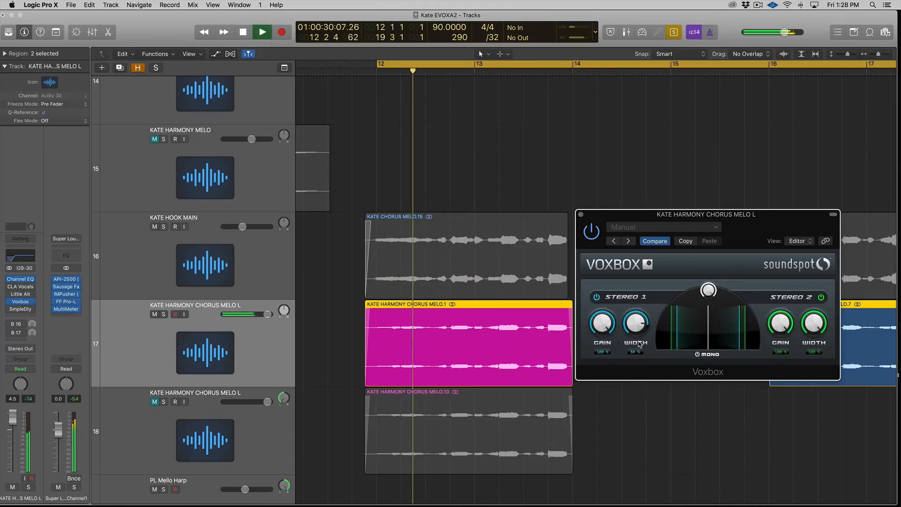
key(space)
Step: Turn the central Voxbox knob down towards mono and audition the result
drag(710, 320, 714, 349)
key(space)
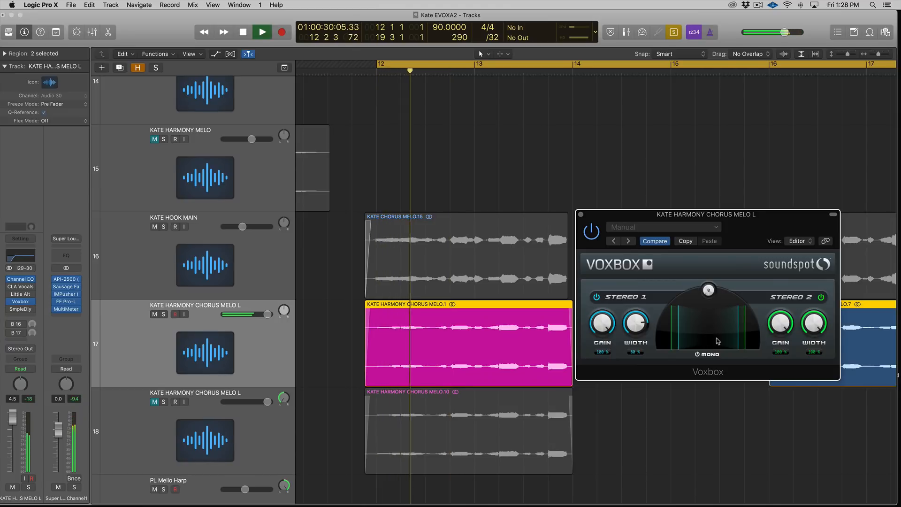
key(space)
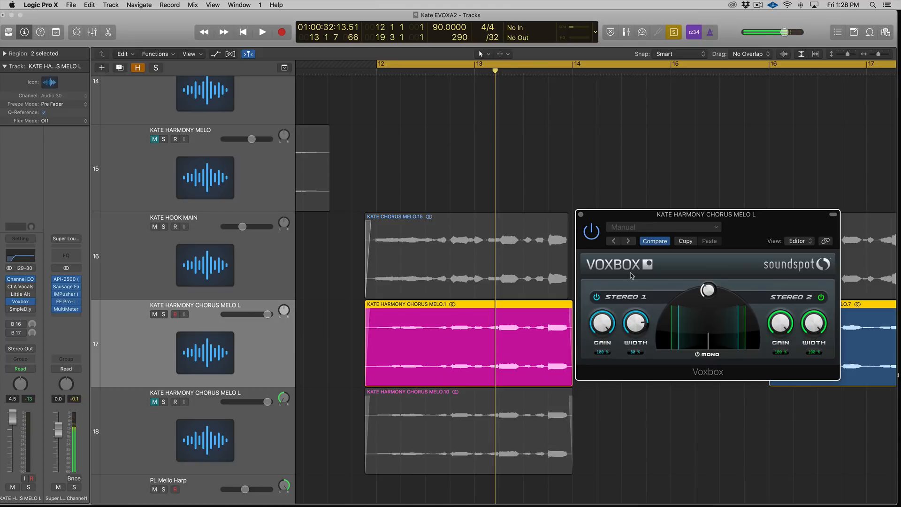
Step: Fine-tune the gain and width of both Voxbox stereo sections and the central knob, then play back
mouse_move(711, 287)
mouse_down()
mouse_move(714, 256)
mouse_move(698, 292)
mouse_up()
drag(606, 325, 605, 364)
drag(635, 331, 636, 361)
drag(777, 331, 809, 337)
drag(707, 291, 706, 300)
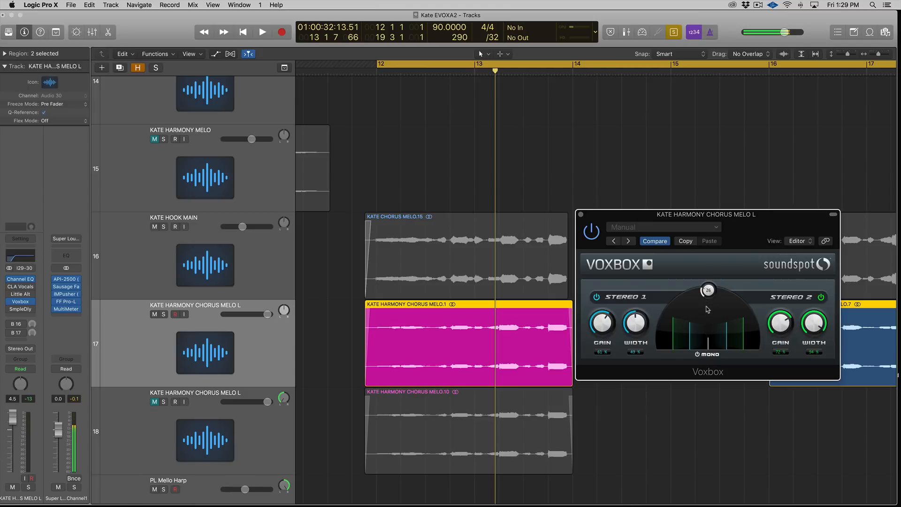
drag(771, 327, 812, 361)
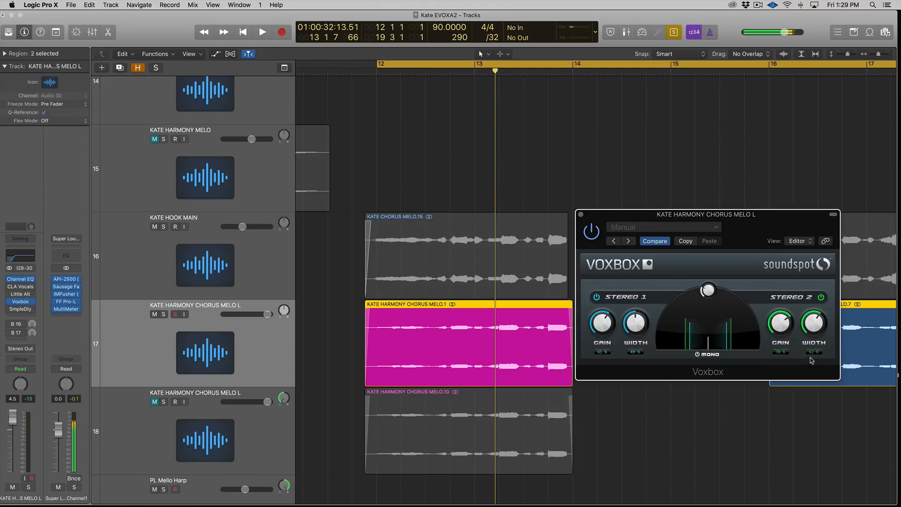
mouse_move(636, 329)
mouse_down()
mouse_move(638, 314)
mouse_move(640, 325)
mouse_up()
key(space)
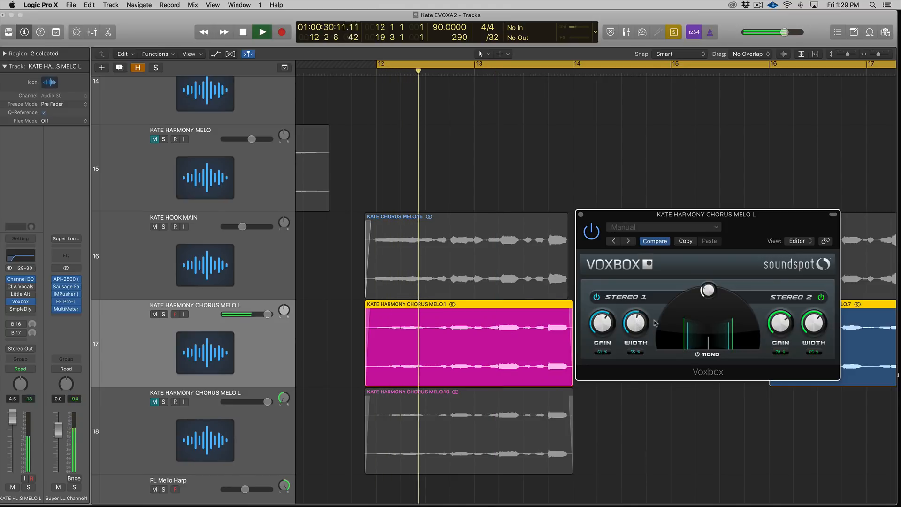
Step: Play the hook region together with the harmony, toggling the Voxbox bypass on and off to compare
shift+click(434, 276)
key(space)
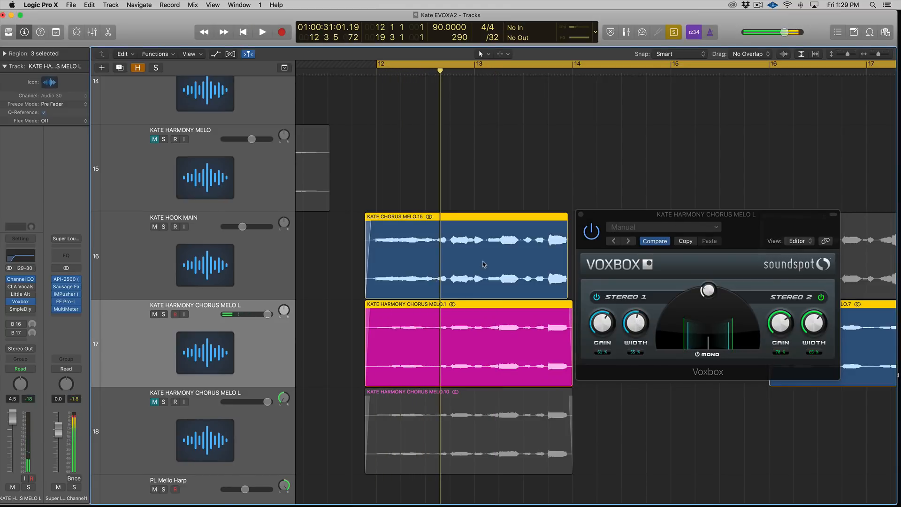
key(space)
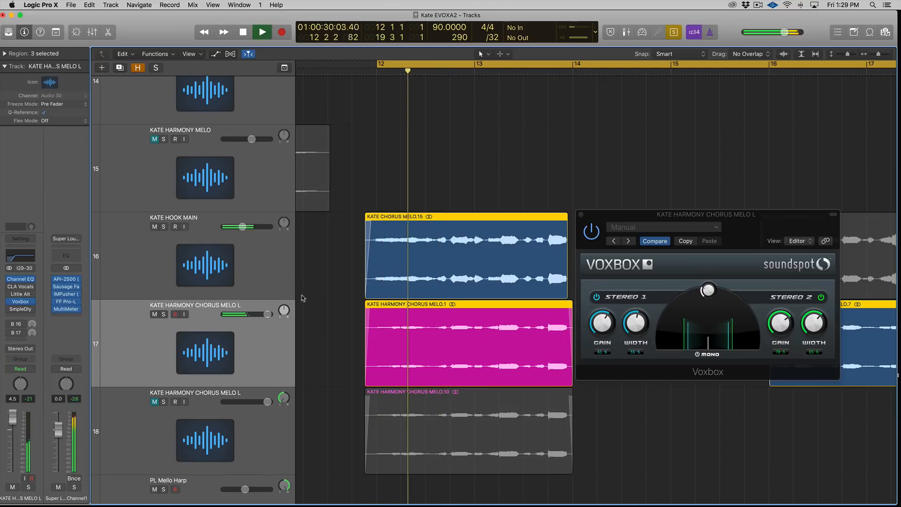
click(590, 238)
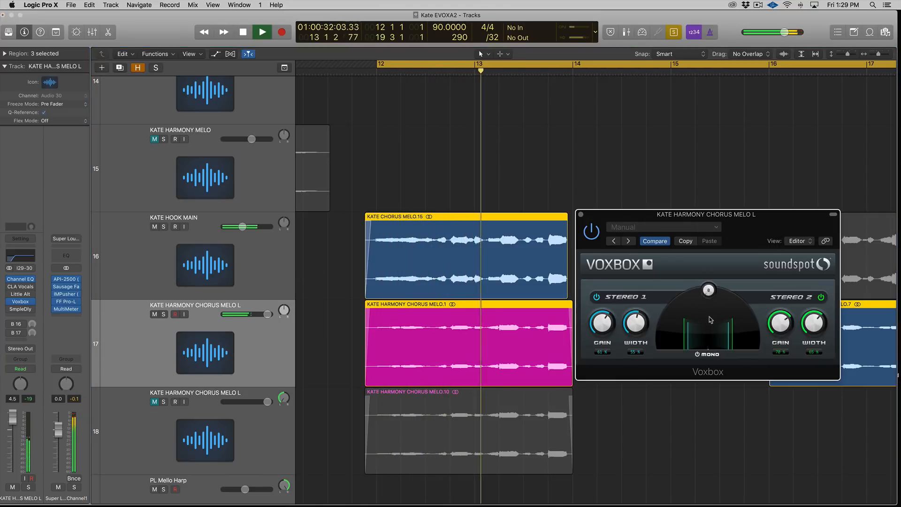
key(space)
click(591, 231)
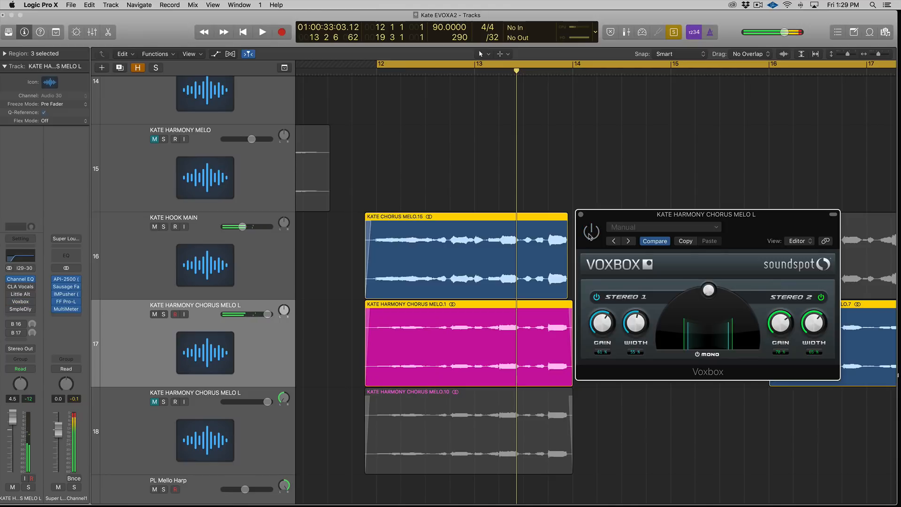
key(space)
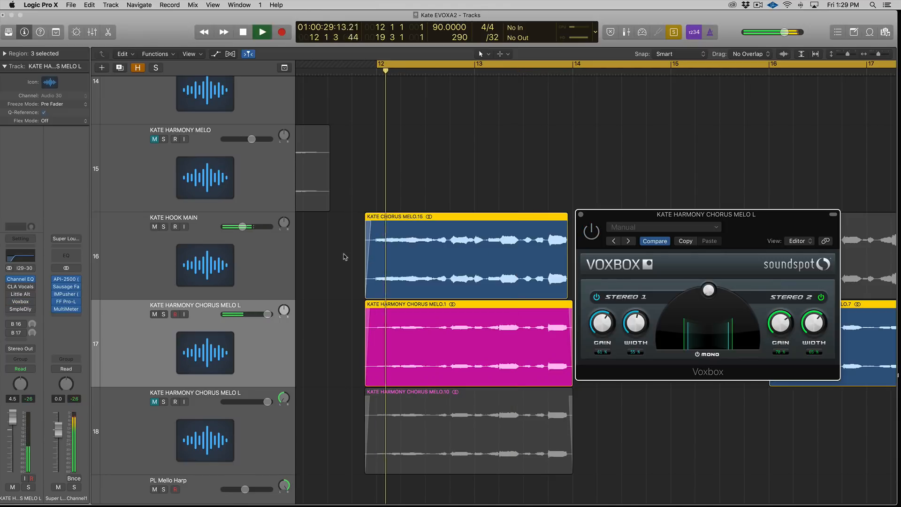
click(591, 232)
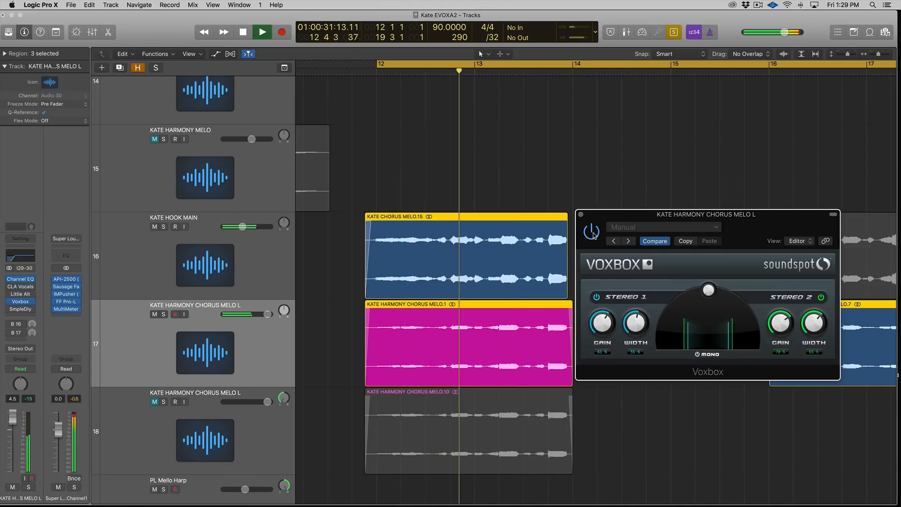
click(591, 231)
click(591, 233)
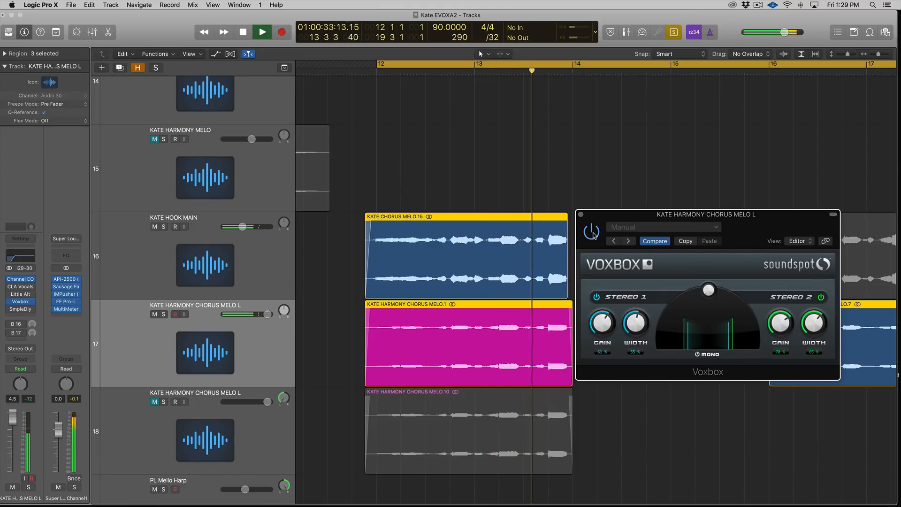
key(space)
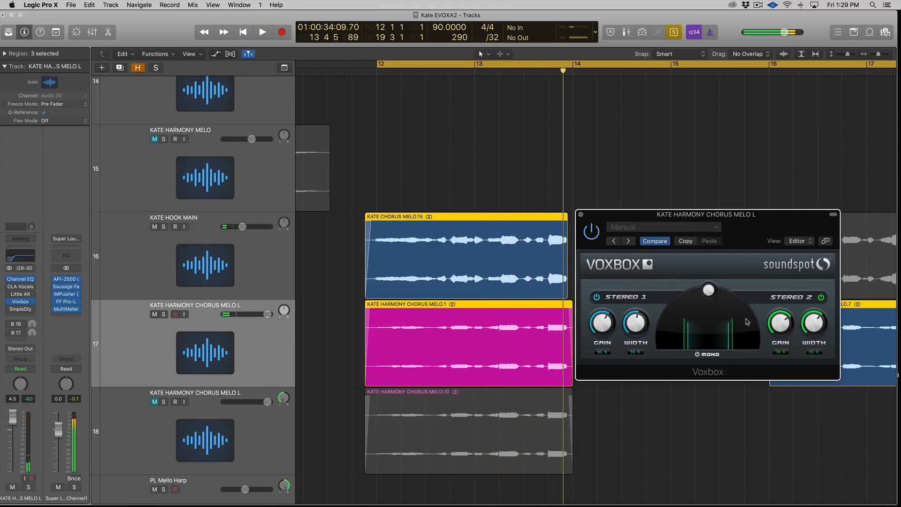
Step: Nudge the KATE HOOK MAIN volume fader slightly while playing back the chorus
drag(647, 322, 645, 322)
key(ctrl+s)
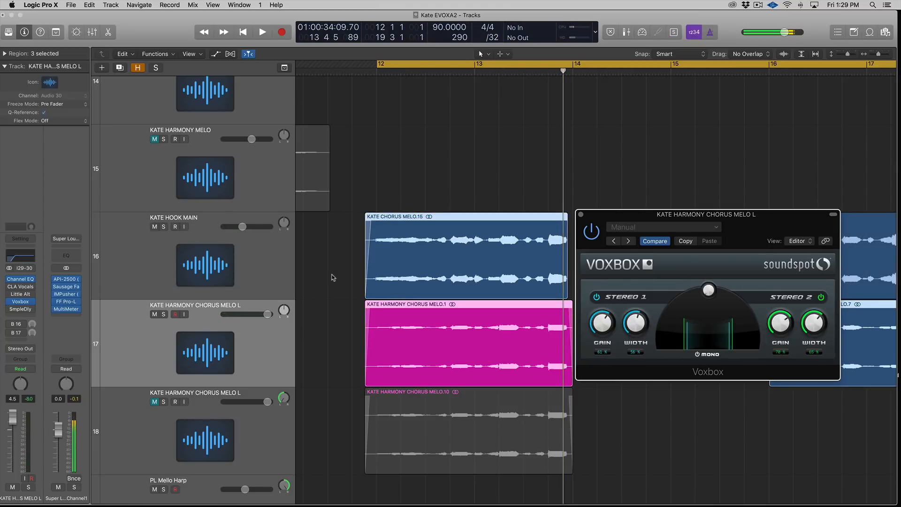
key(space)
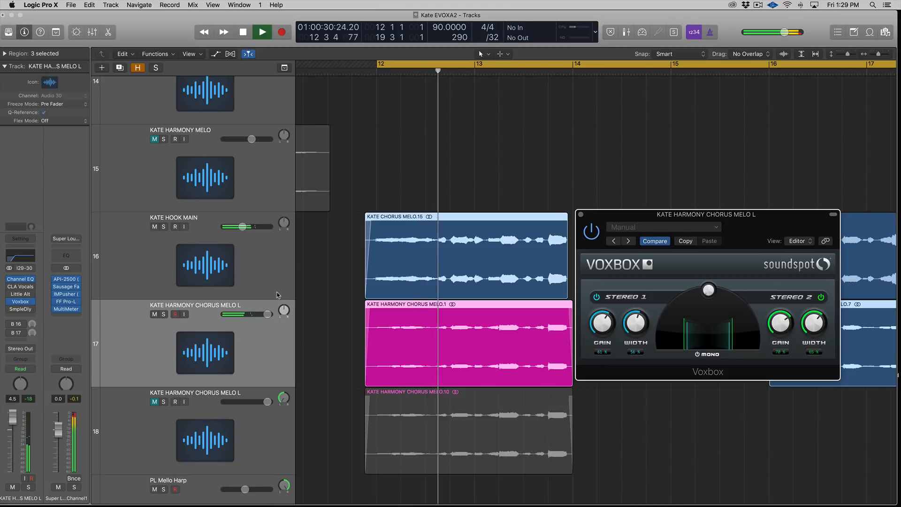
drag(243, 227, 245, 226)
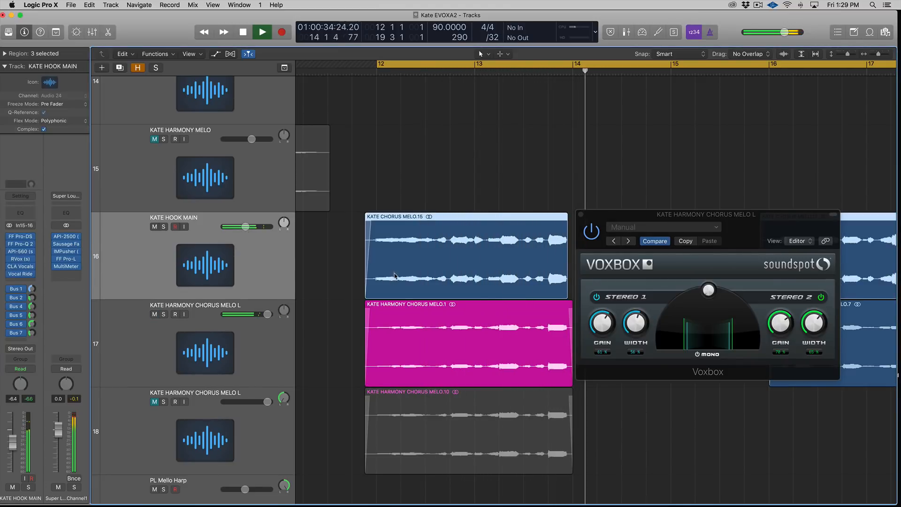
key(space)
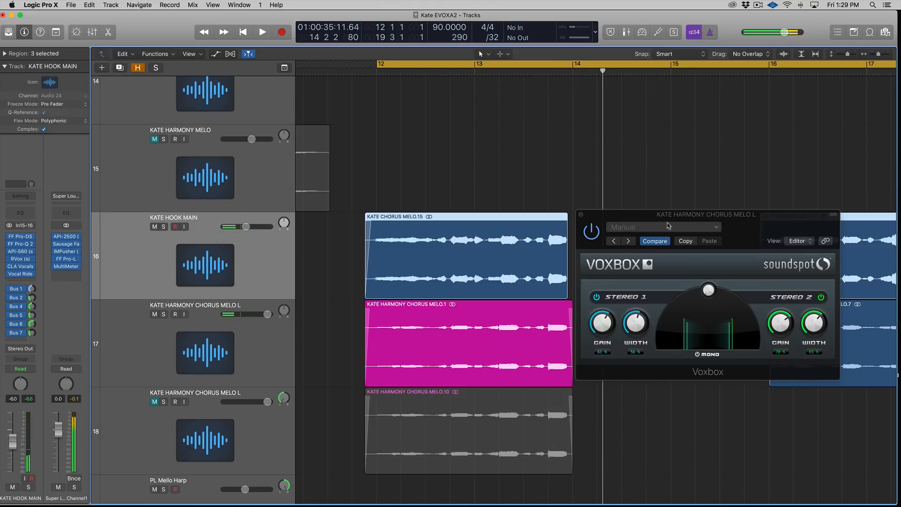
click(685, 217)
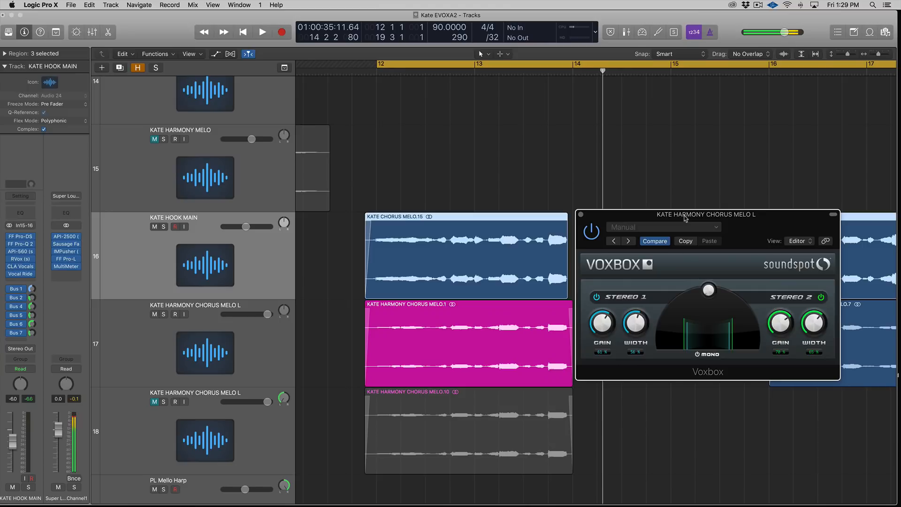
Step: Bypass the Voxbox plug-in on KATE HARMONY CHORUS MELO L and close its window
click(265, 344)
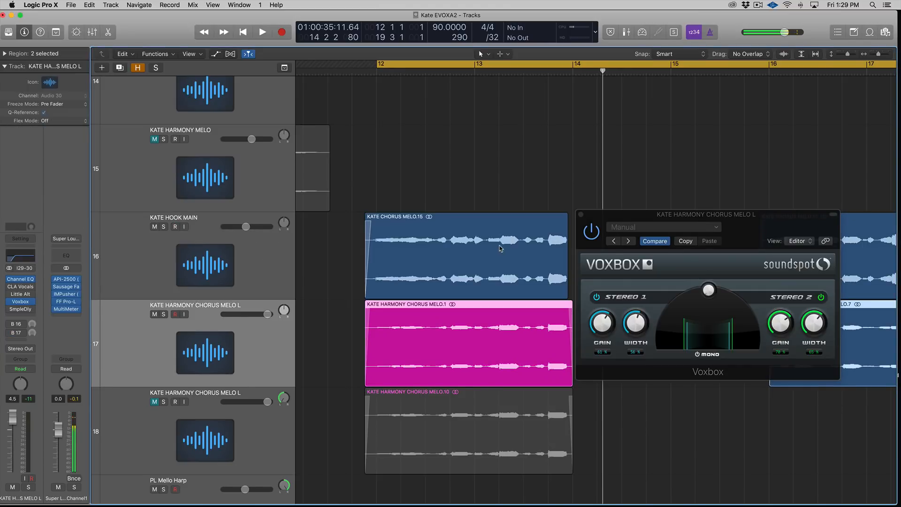
click(593, 234)
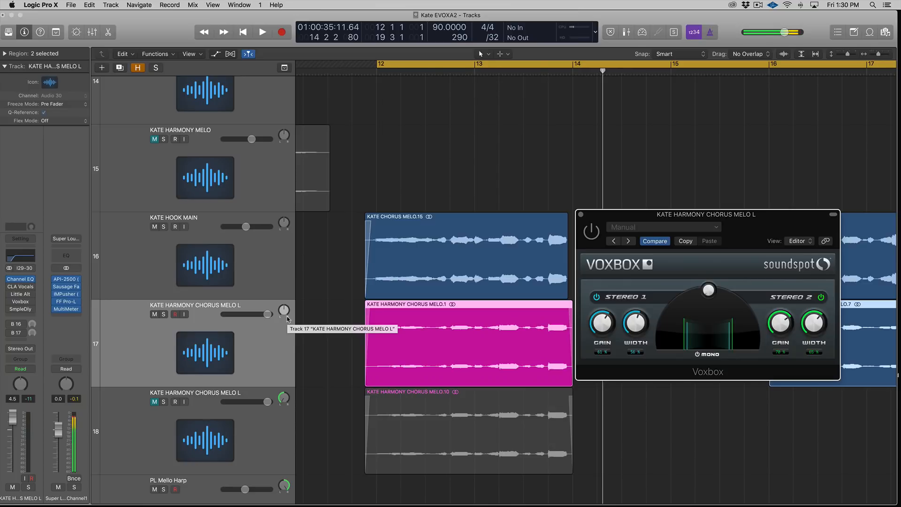
click(581, 215)
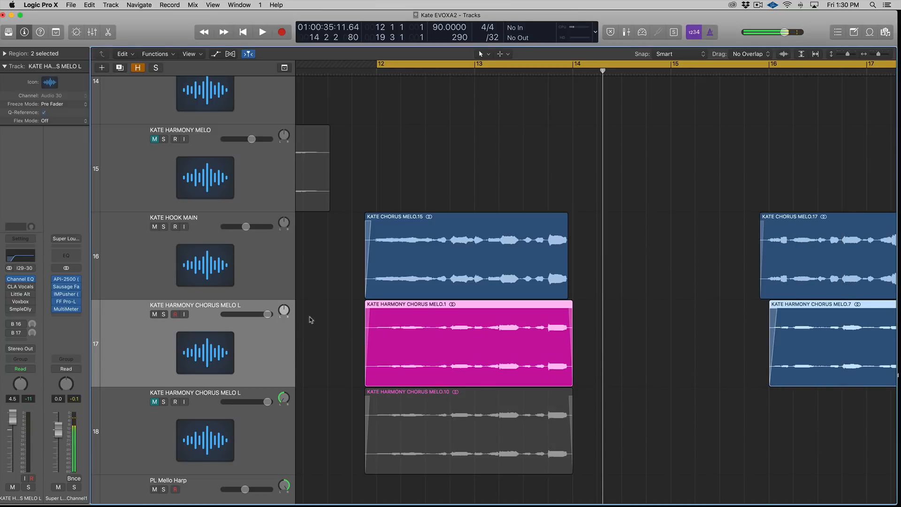
Step: Insert a Sample Delay plug-in on KATE HARMONY CHORUS MELO L and set its Delay Right to 0.0 ms
click(17, 310)
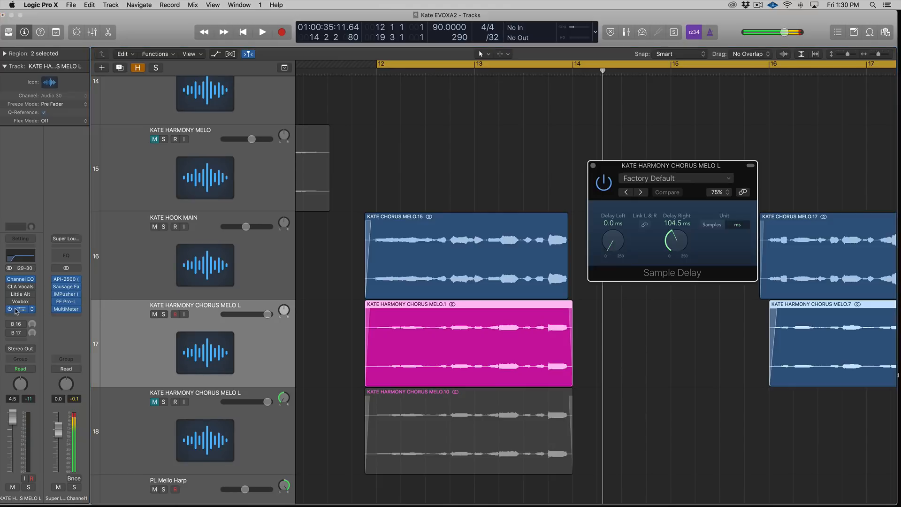
click(723, 231)
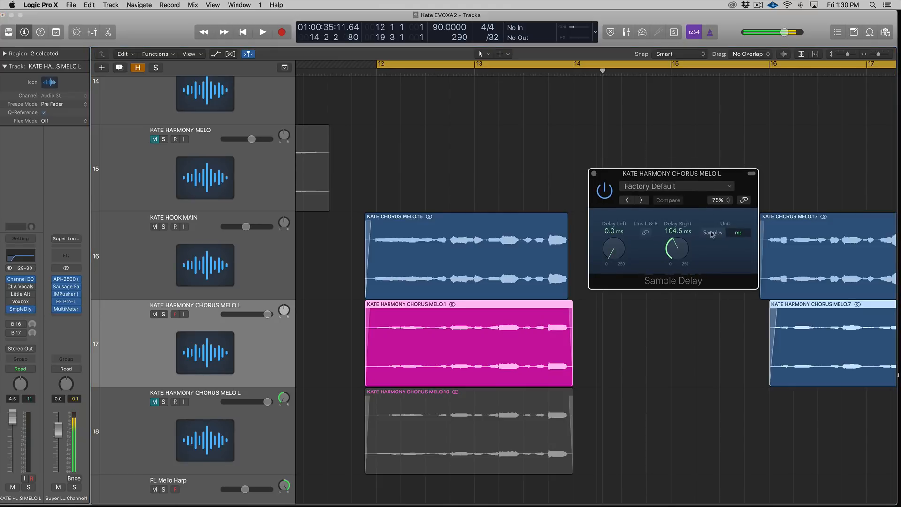
drag(678, 251, 688, 330)
Step: Pan KATE HARMONY CHORUS MELO L to -64, unmute the second harmony chorus track and pan it to +63
drag(284, 311, 285, 352)
click(280, 434)
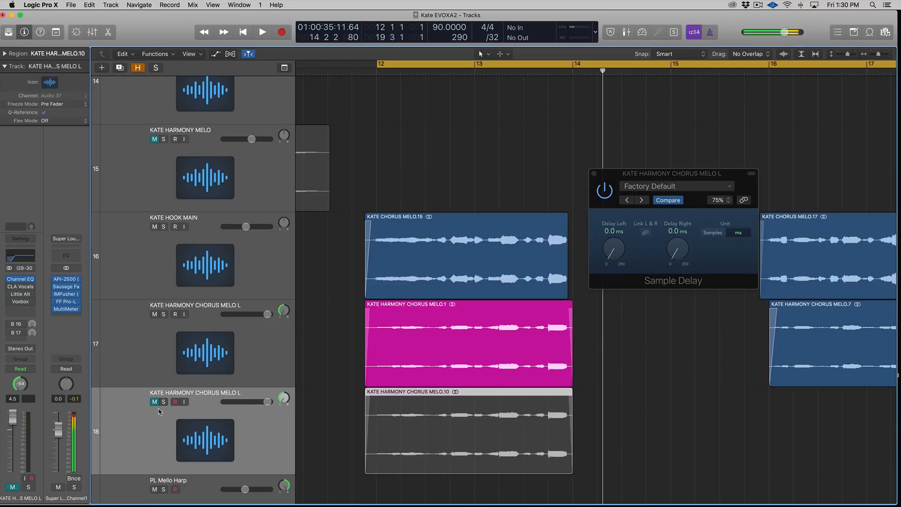
click(155, 401)
click(273, 440)
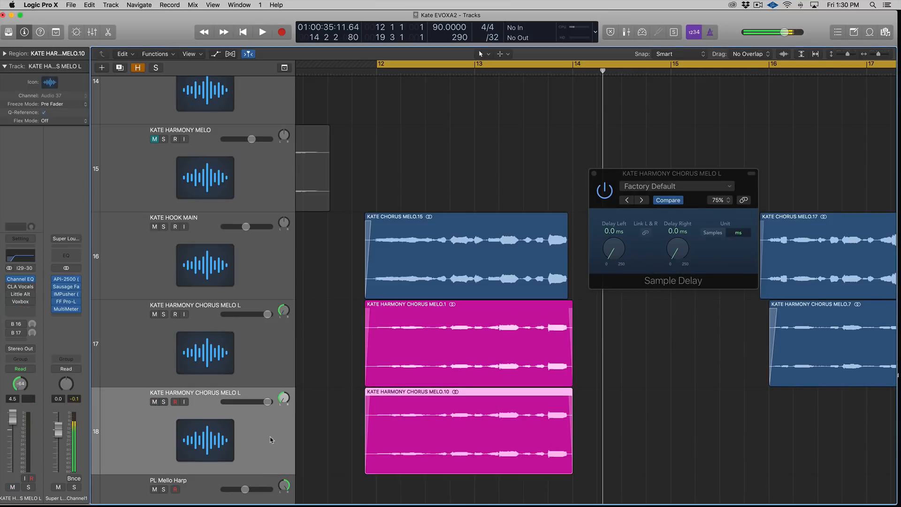
drag(284, 397, 257, 350)
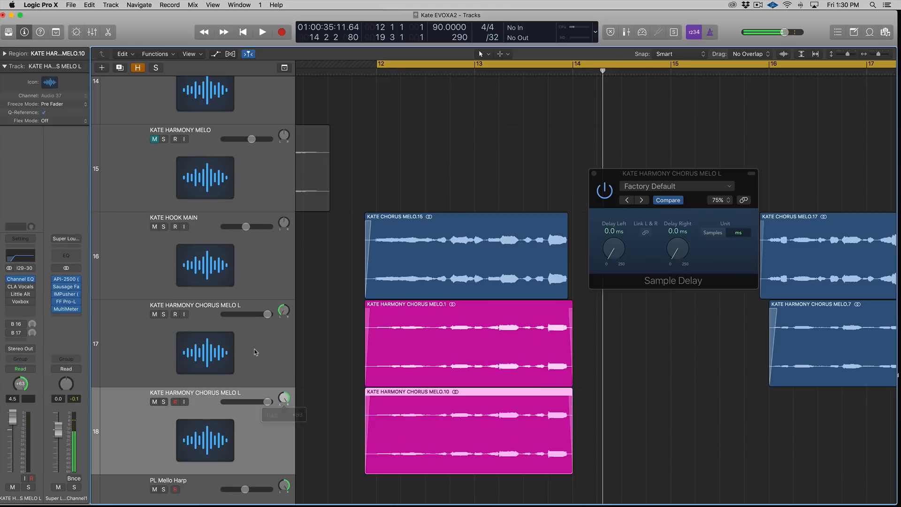
Step: Rename the second harmony track to KATE HARMONY CHORUS MELO R
double_click(242, 393)
key(Right)
key(BackSpace)
text(R)
key(Return)
Step: Select both harmony chorus regions, solo them, and play them back briefly
scroll(370, 373, up, 3)
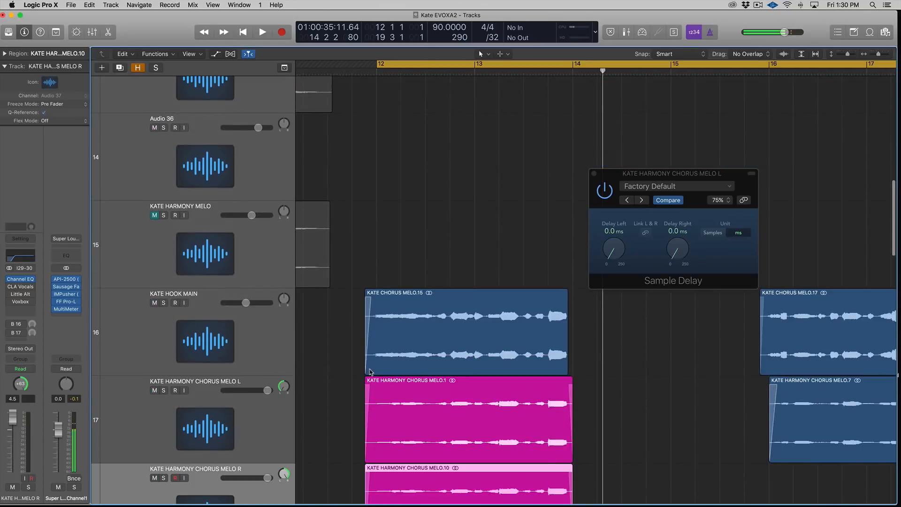
scroll(371, 372, down, 3)
mouse_move(21, 304)
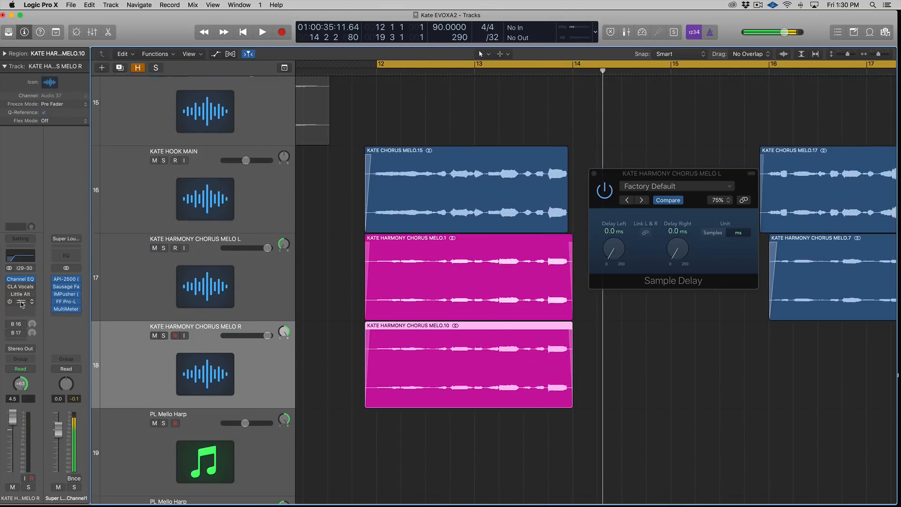
click(272, 295)
click(272, 353)
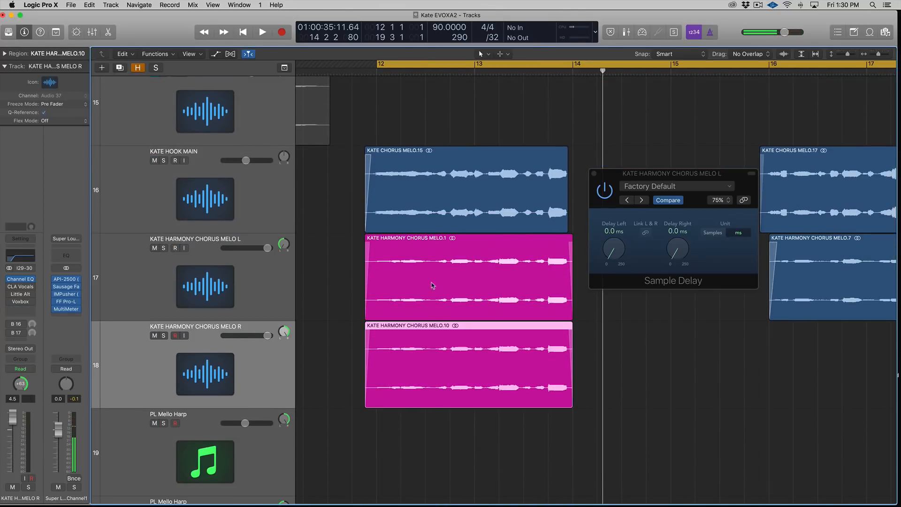
click(361, 295)
drag(634, 174, 627, 180)
click(260, 297)
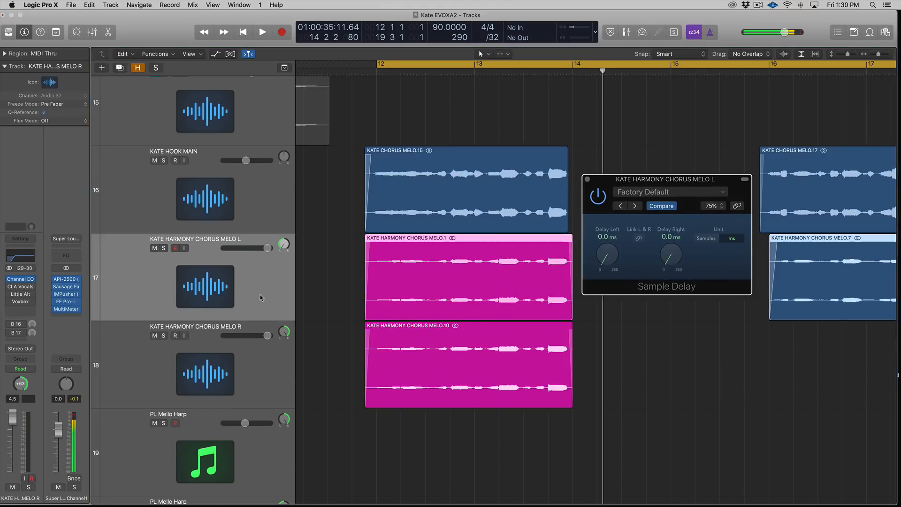
drag(337, 282, 457, 382)
key(ctrl+s)
key(space)
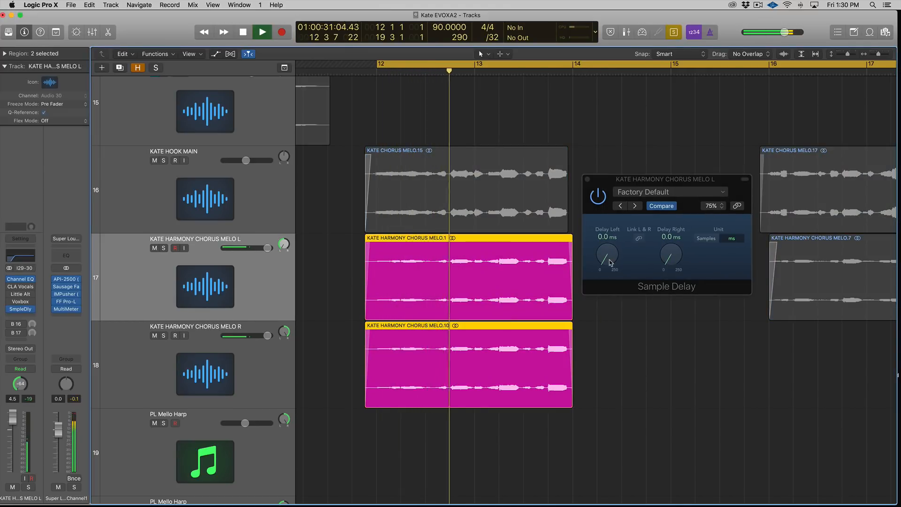
key(space)
Step: Set the Sample Delay's Delay Left to 35.3 ms and audition the soloed harmonies
drag(611, 261, 608, 259)
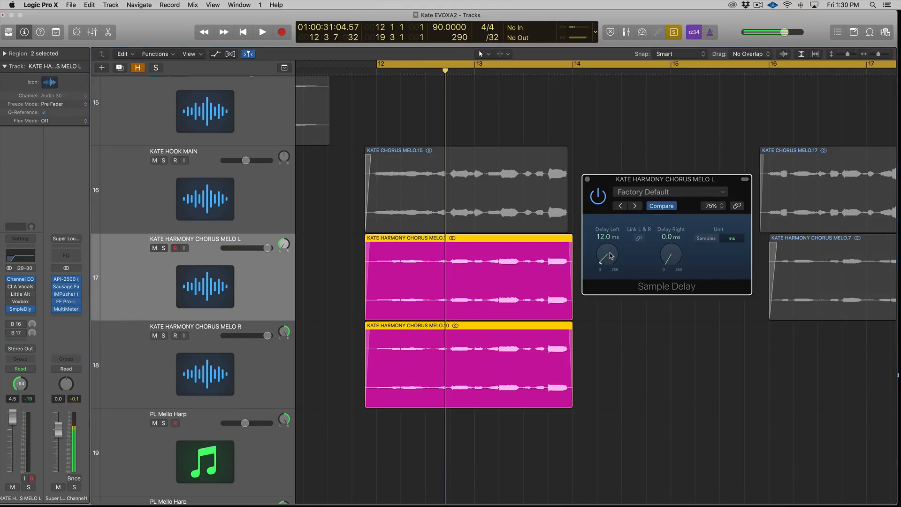
drag(620, 181, 621, 205)
drag(609, 261, 608, 289)
key(space)
key(space)
key(space)
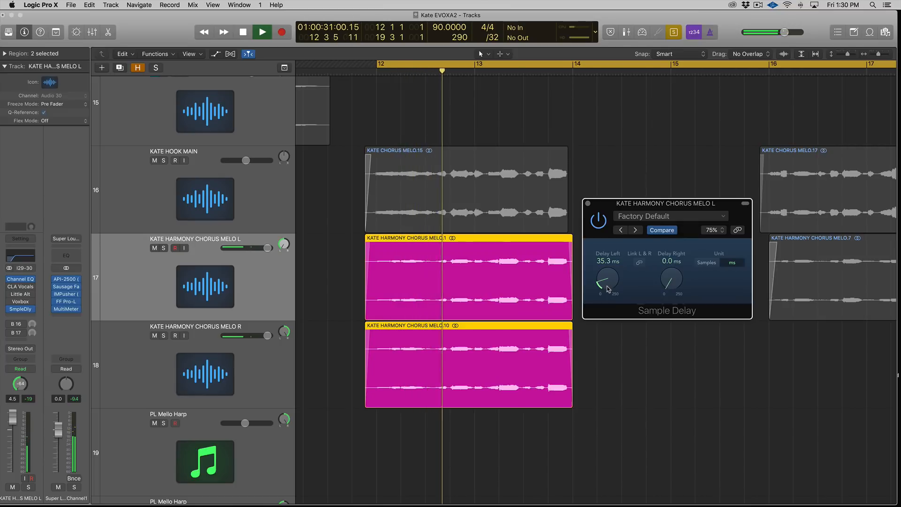
key(space)
Step: Open the MultiMeter on the stereo output and play back while watching the goniometer
click(67, 309)
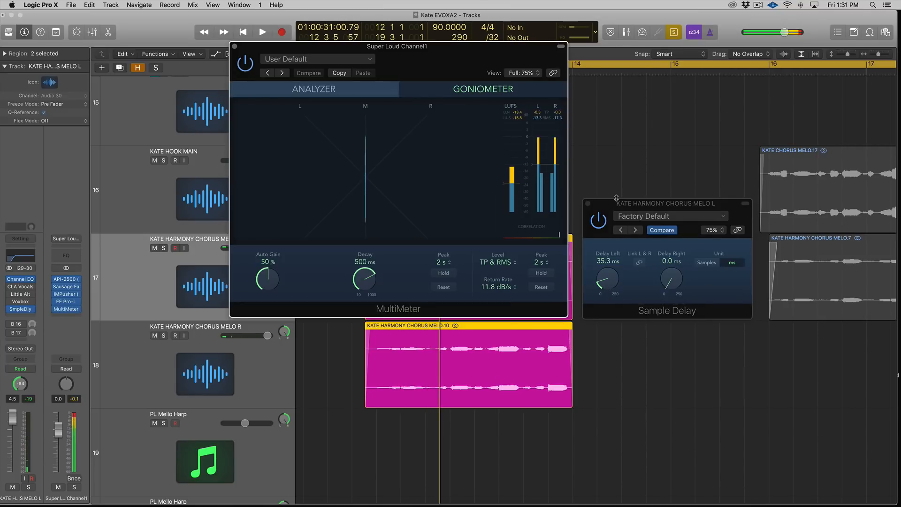
key(space)
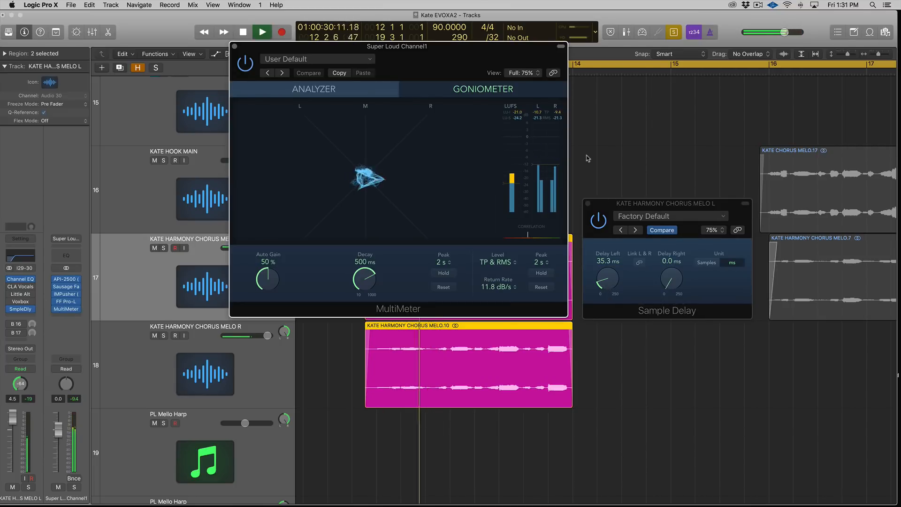
key(space)
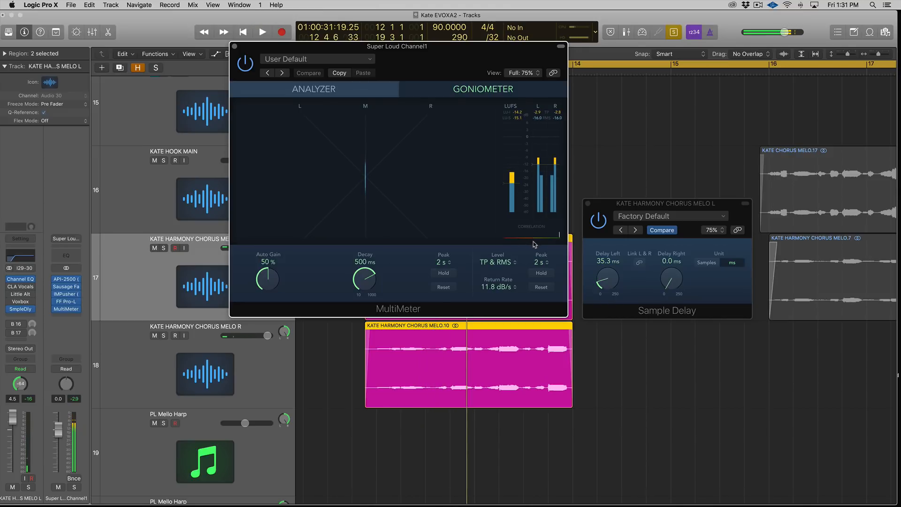
key(space)
Step: Set the Sample Delay's Delay Left to 25.1 ms and audition the result
drag(602, 261, 616, 281)
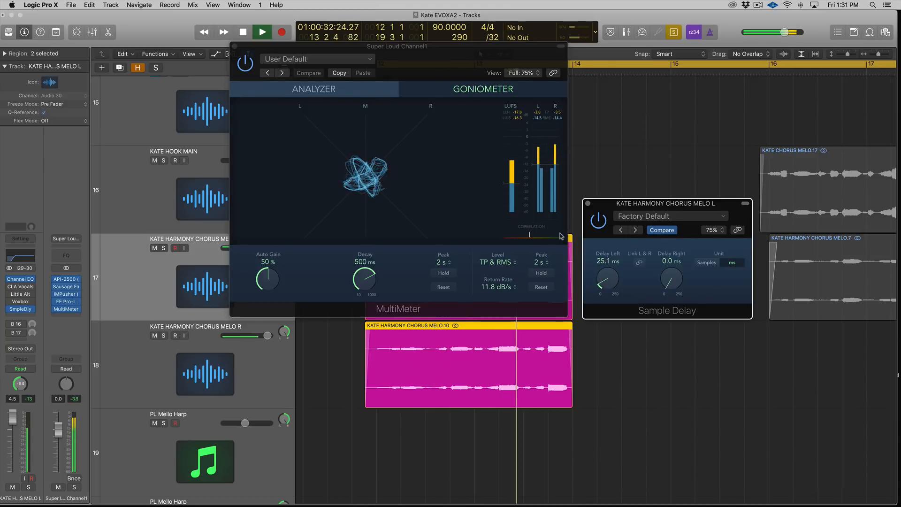
key(space)
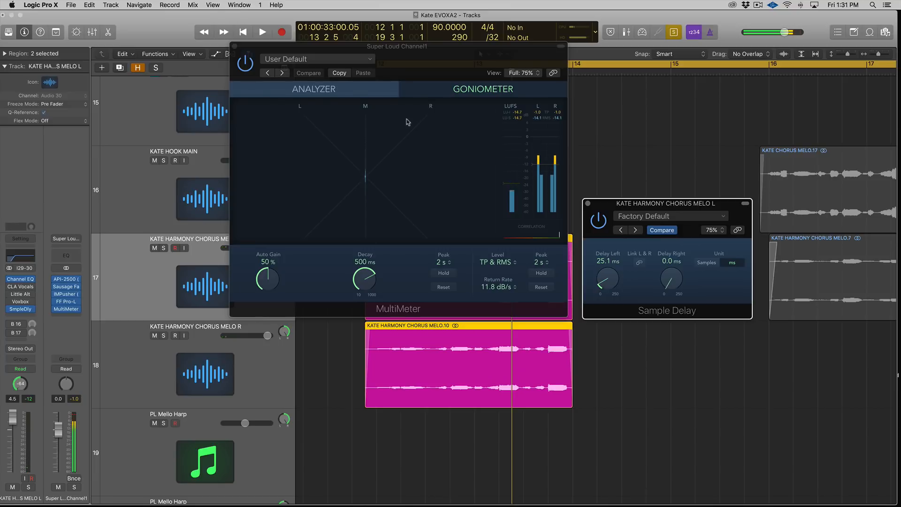
key(space)
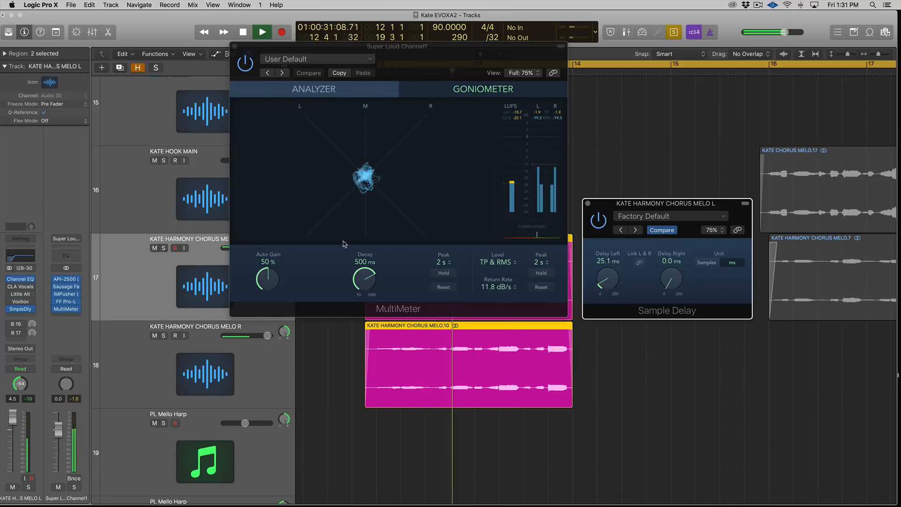
key(space)
Step: Toggle the Sample Delay bypass during playback to compare it on the goniometer
drag(309, 75, 362, 81)
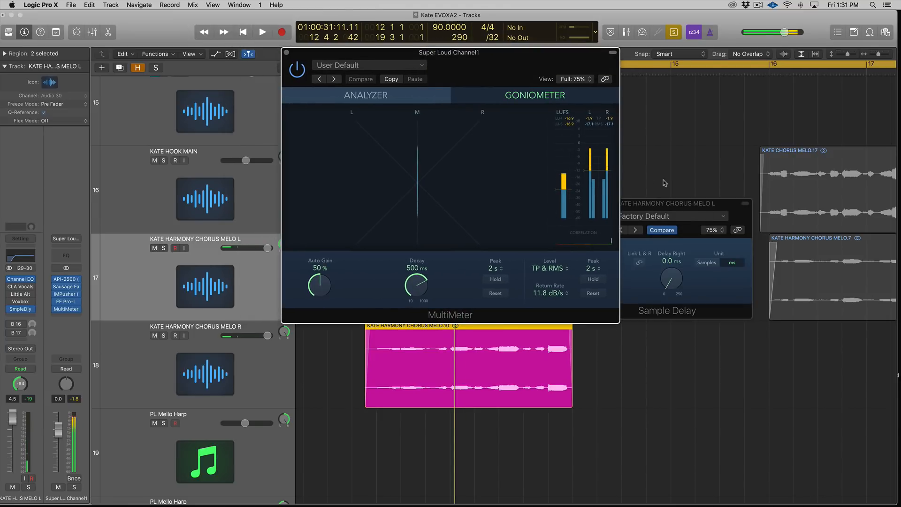
click(597, 221)
key(space)
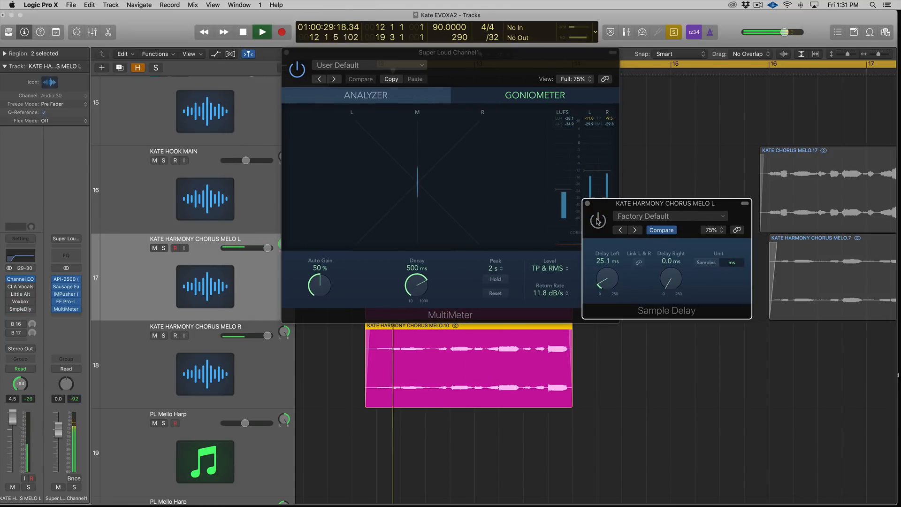
drag(625, 199, 734, 197)
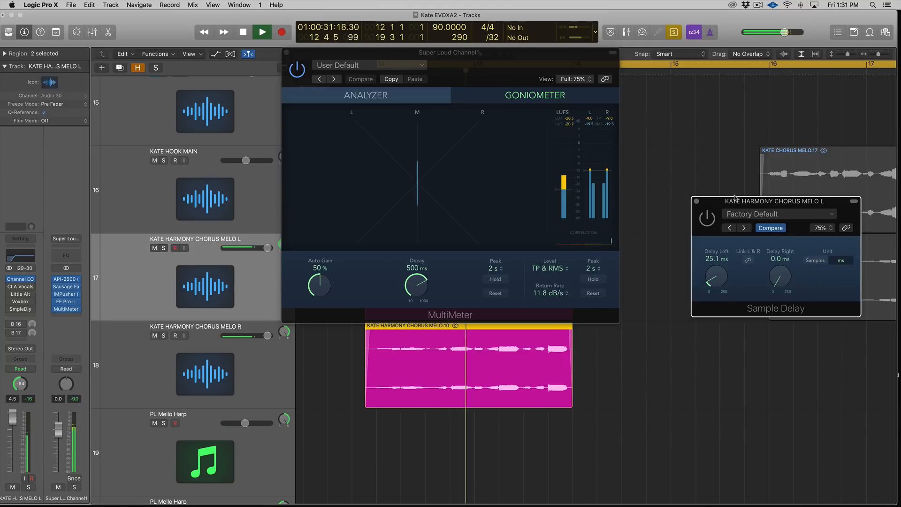
key(space)
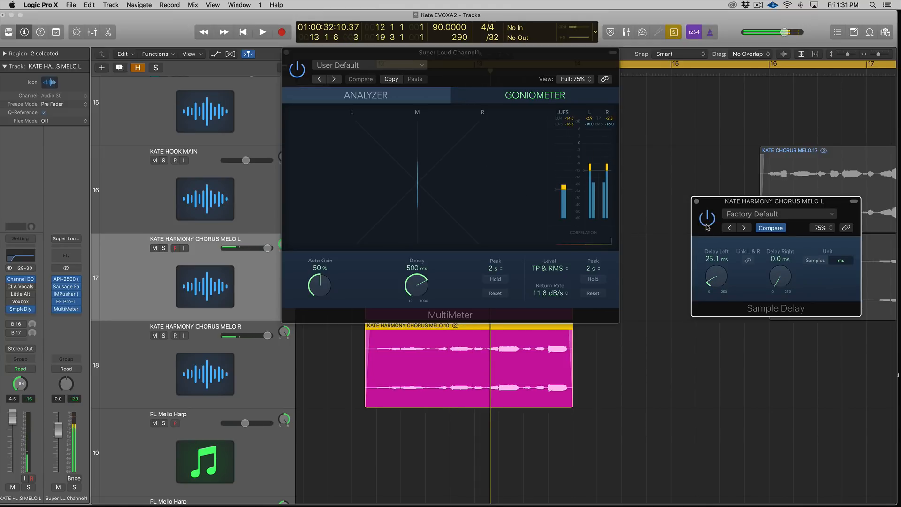
Step: Close the MultiMeter and Sample Delay windows and resume playback
click(286, 52)
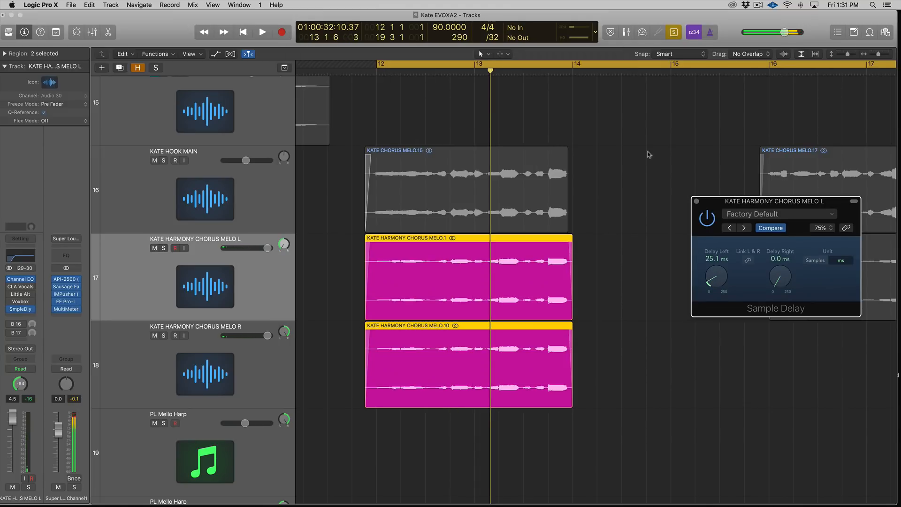
click(697, 202)
key(space)
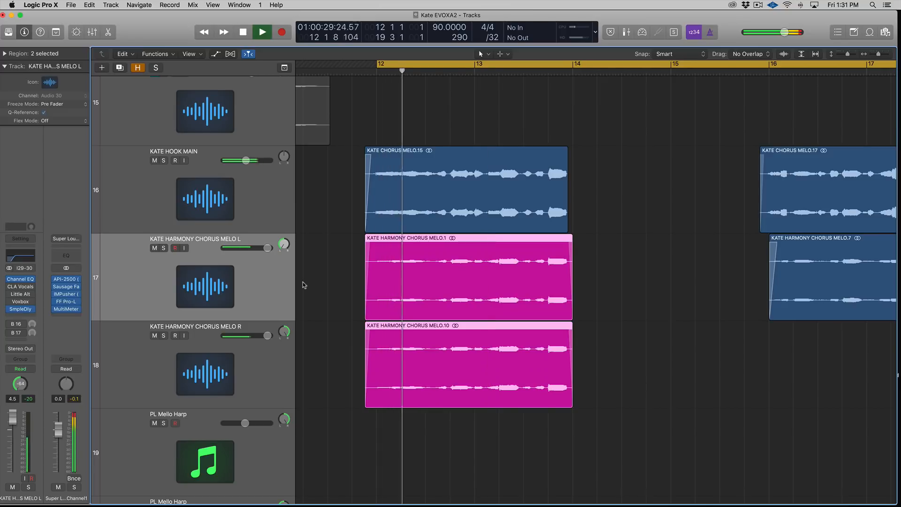
Step: Solo the hook region together with both harmony regions, play them back, then unsolo them
drag(343, 217, 588, 393)
key(ctrl+s)
key(space)
key(space)
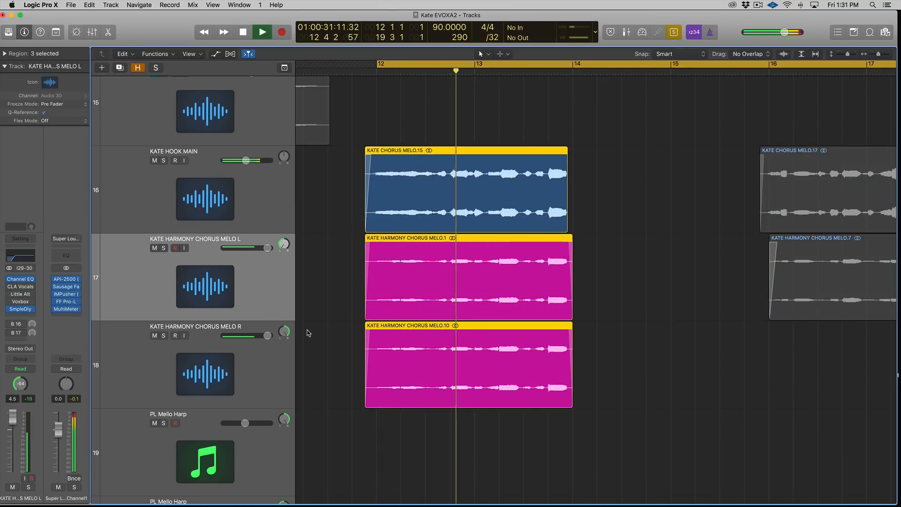
key(space)
key(ctrl+s)
Step: Shrink the track heights and solo the two harmony chorus regions for playback
click(285, 281)
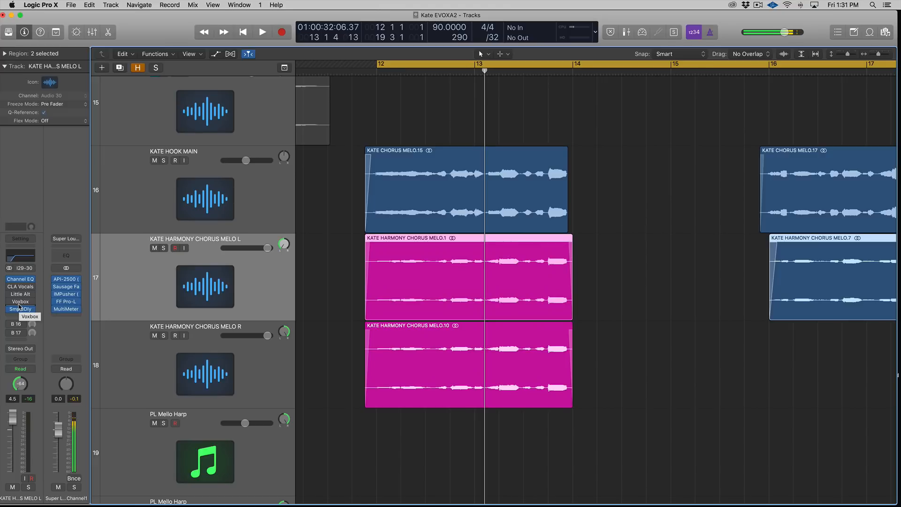
click(287, 355)
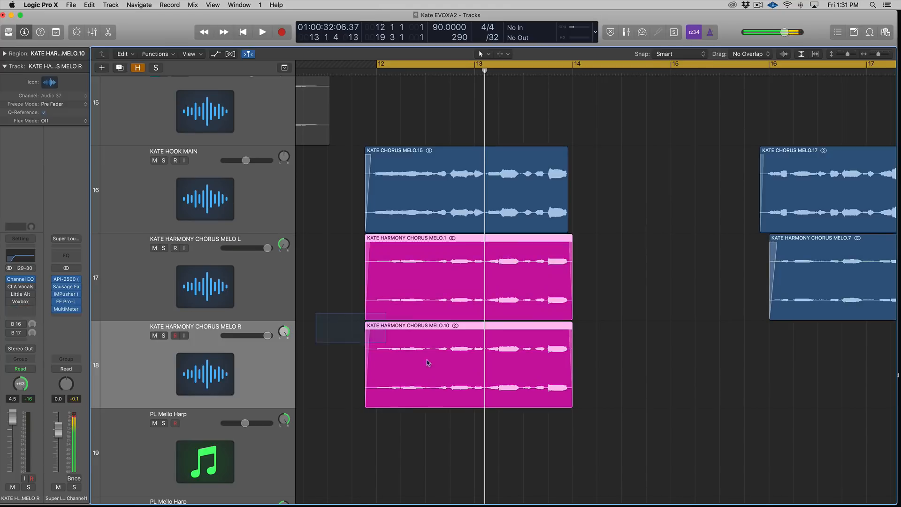
key(super+Up)
key(super+Up)
drag(336, 276, 487, 363)
key(super+Up)
key(super+Up)
key(super+Up)
key(super+Up)
key(super+Up)
drag(340, 277, 495, 371)
key(space)
key(ctrl+s)
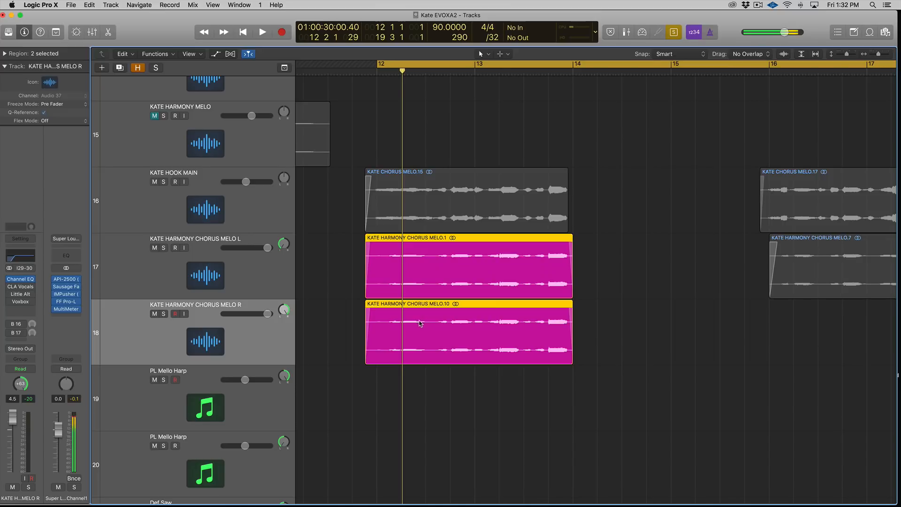
Step: Nudge the KATE HARMONY CHORUS MELO L pan and return it to -64
click(244, 283)
click(267, 334)
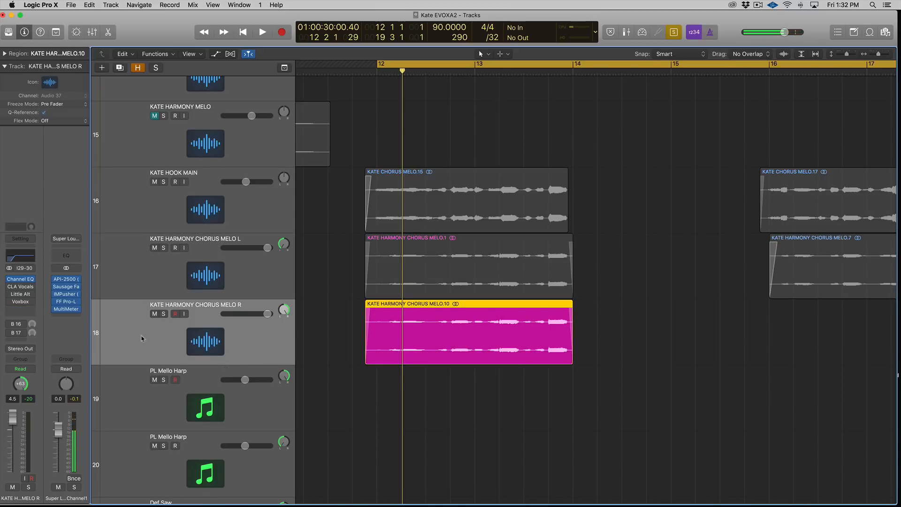
click(201, 290)
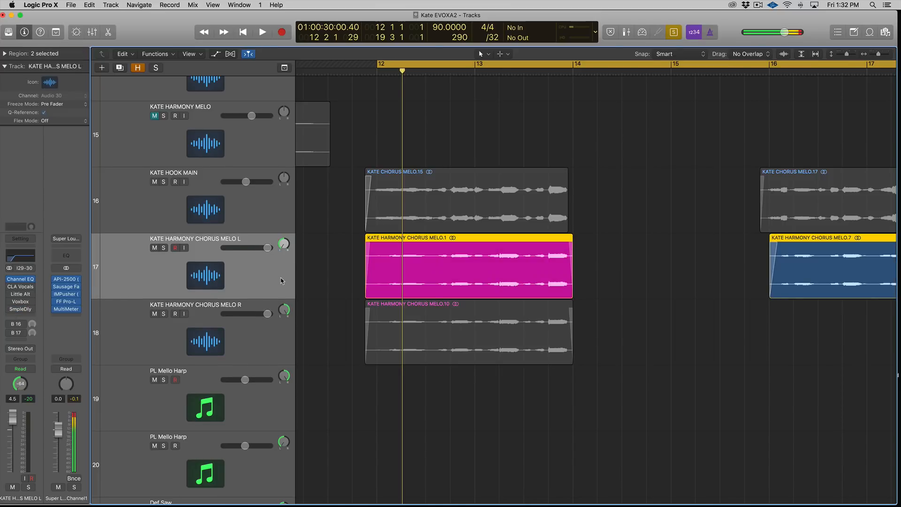
drag(283, 244, 284, 233)
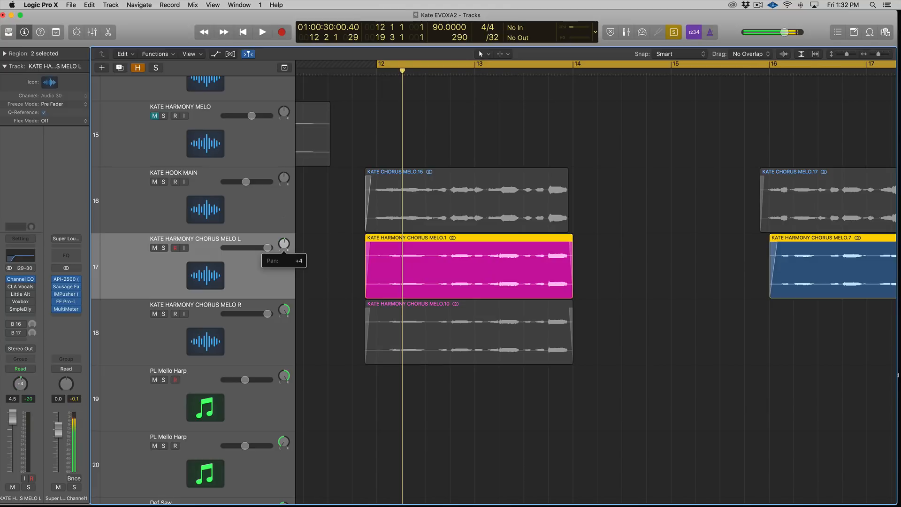
drag(284, 243, 284, 261)
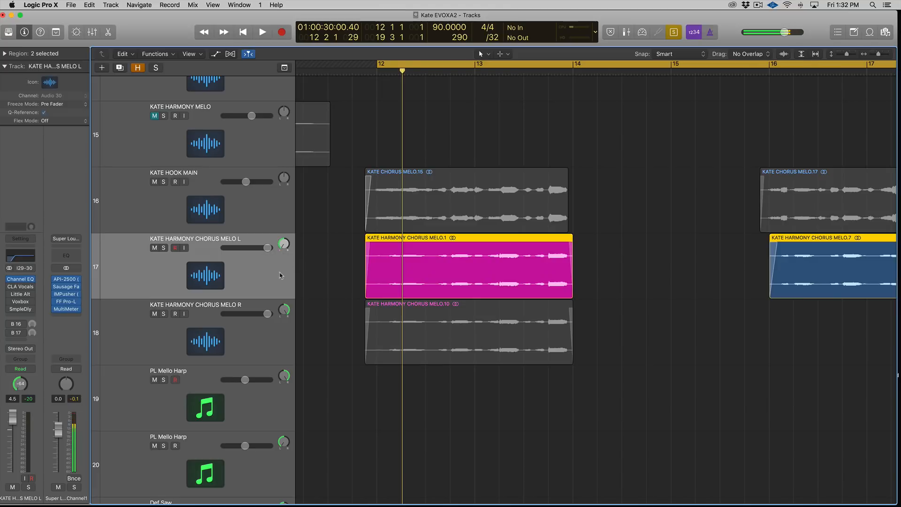
Step: Duplicate the KATE HARMONY CHORUS MELO L track and copy its chorus harmony region onto the new track
click(275, 344)
click(280, 290)
key(super+d)
click(346, 285)
drag(413, 282, 412, 302)
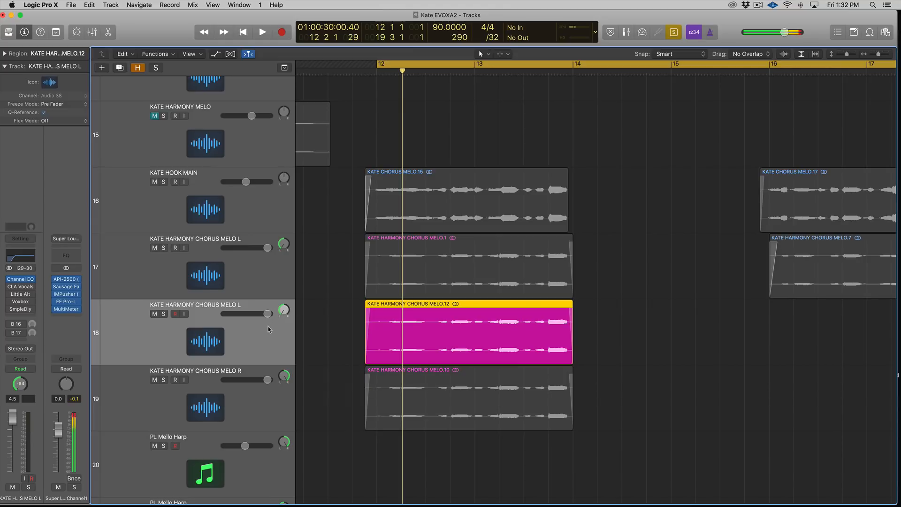
Step: Set the new track's pan to 0 and rename it KATE HARMONY CHORUS MELO C
click(283, 249)
drag(282, 249, 282, 230)
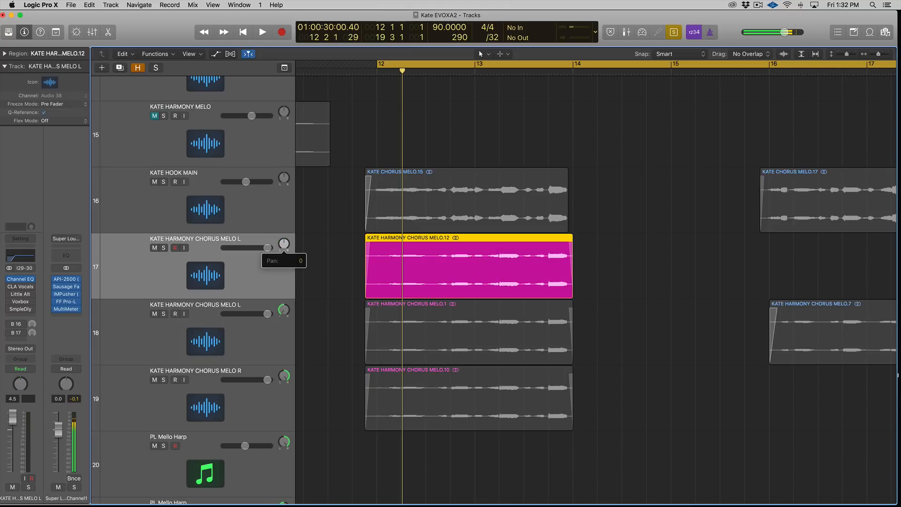
double_click(242, 238)
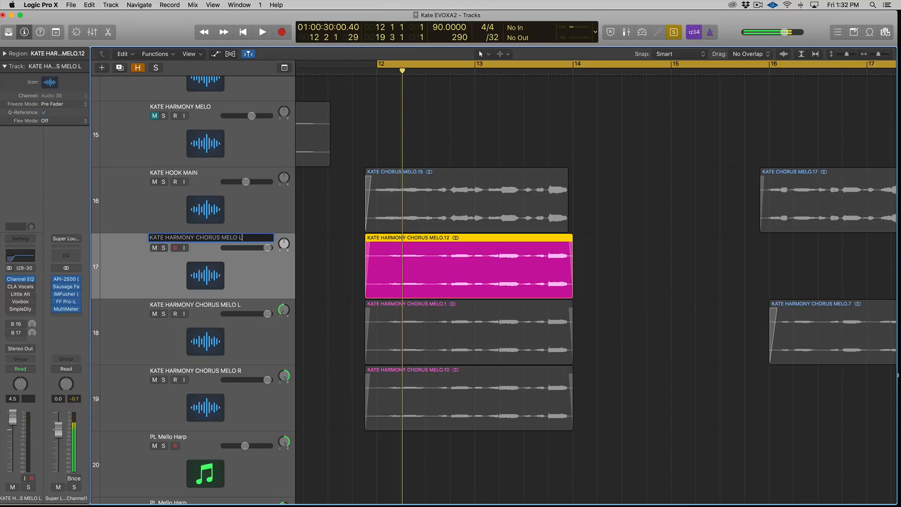
text(C)
key(Return)
Step: Solo the hook, center, left and right chorus regions and play them back
click(258, 353)
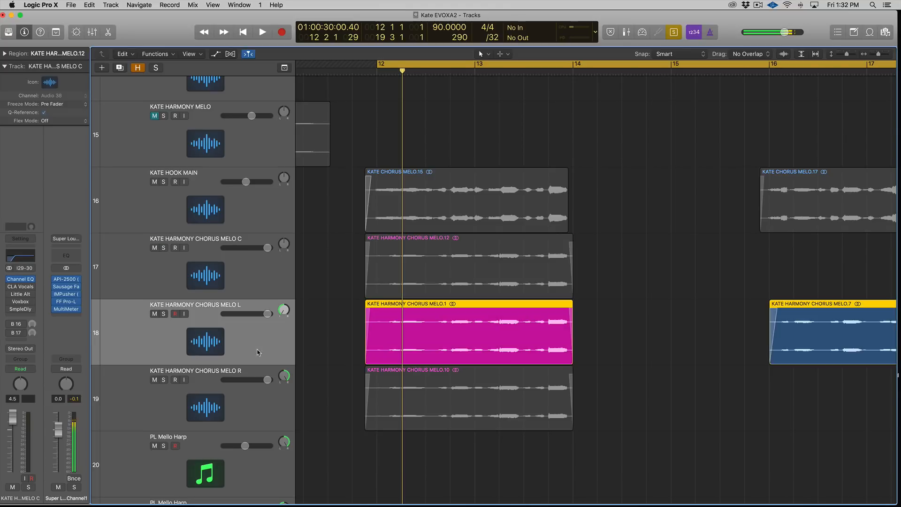
click(267, 395)
key(super+a)
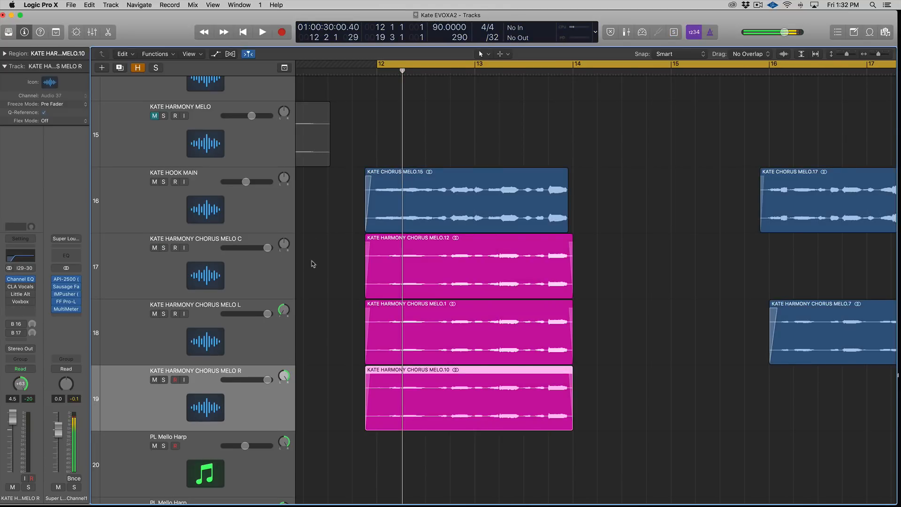
drag(311, 264, 366, 382)
key(ctrl+s)
key(space)
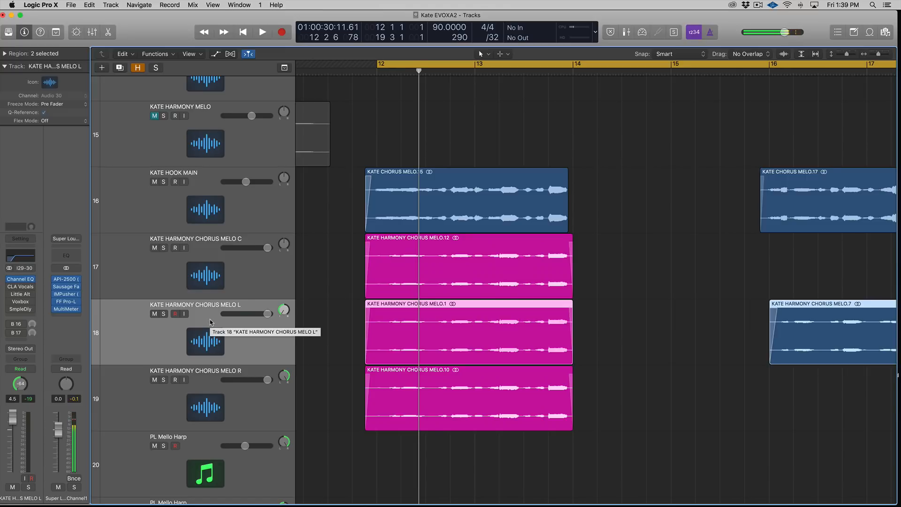
Step: Enlarge the track heights, open the region inspector and solo only the left harmony region
click(250, 289)
click(265, 331)
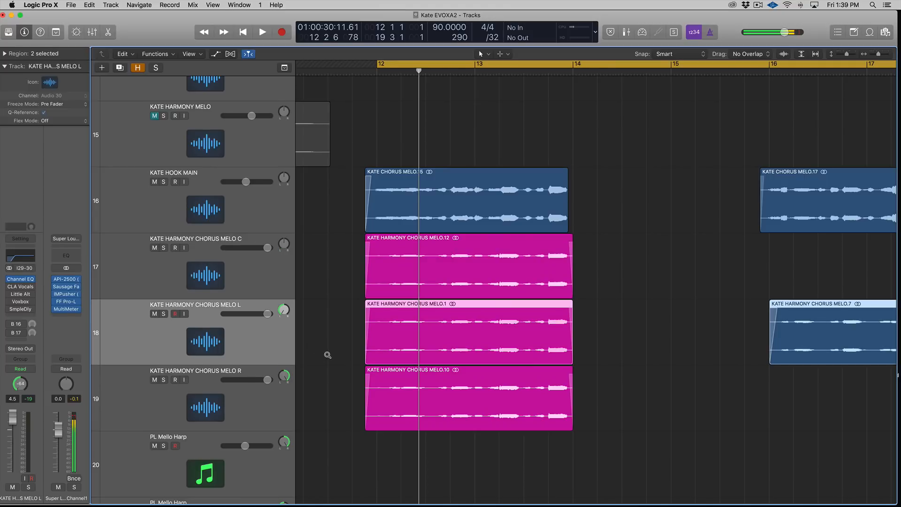
scroll(327, 355, up, 3)
click(277, 410)
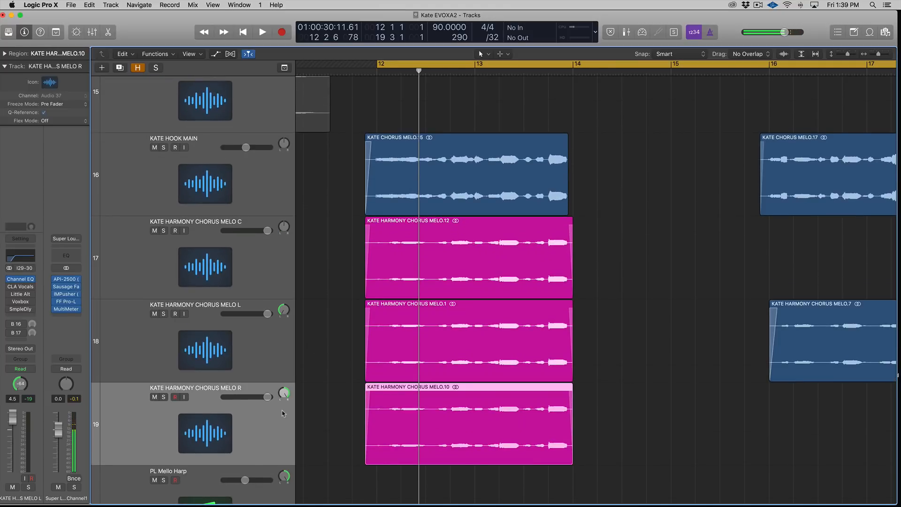
click(266, 360)
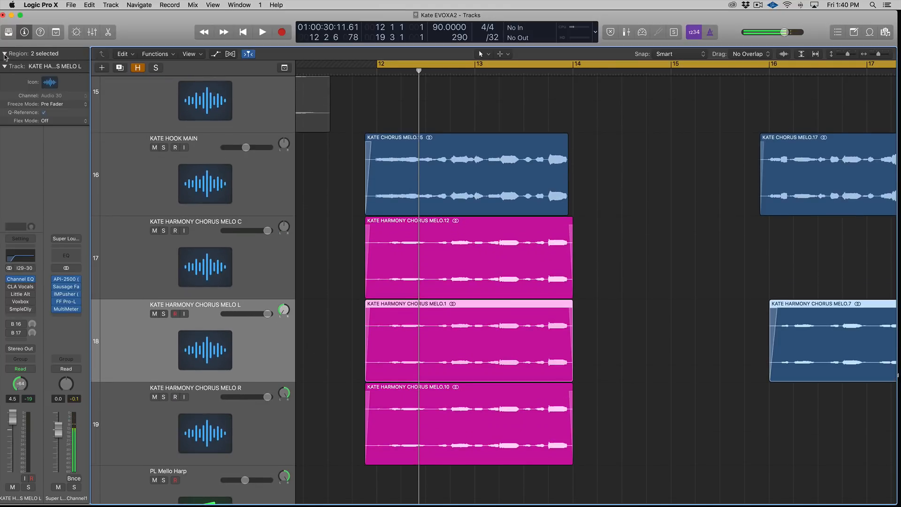
click(4, 53)
key(ctrl+s)
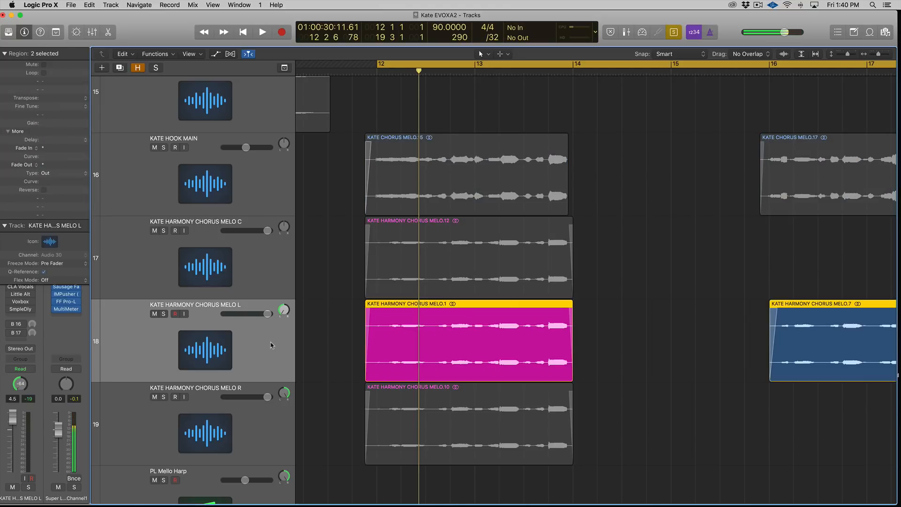
Step: Set the left harmony region's Fine Tune to -5 while auditioning it
click(44, 114)
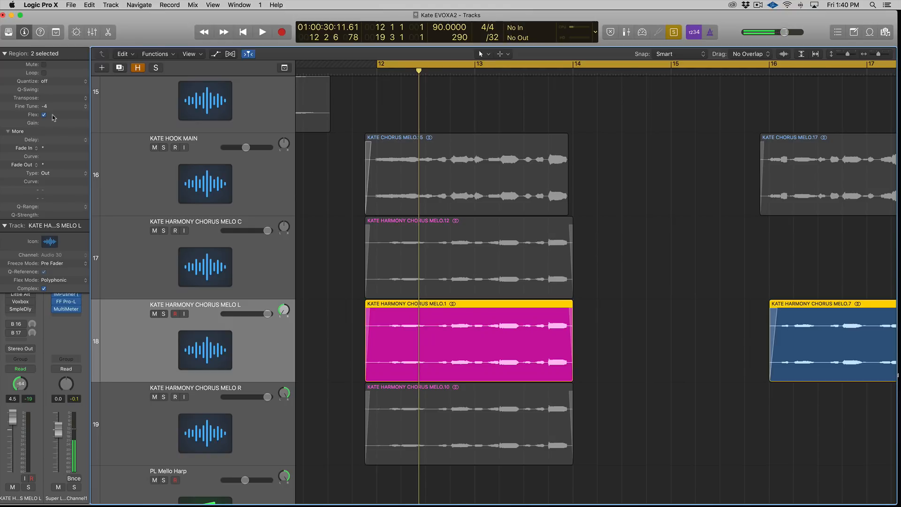
key(space)
key(space)
key(space)
drag(52, 107, 53, 99)
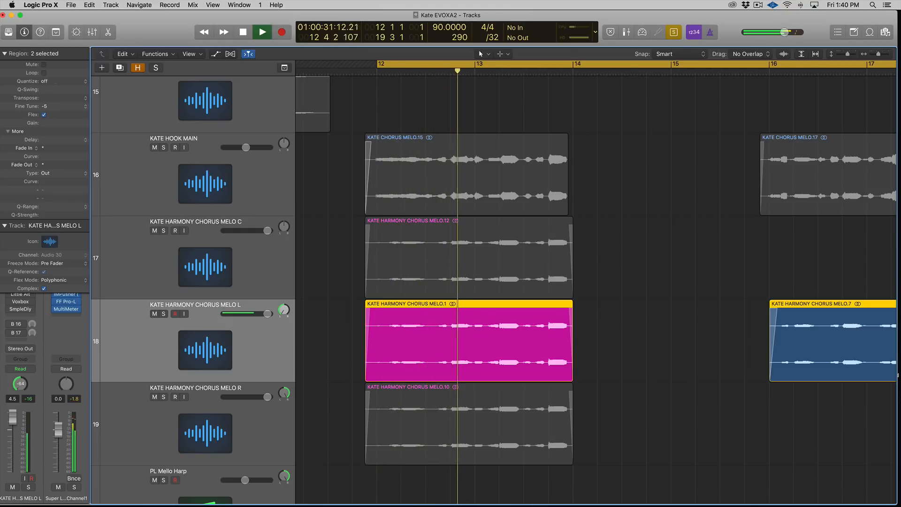
key(space)
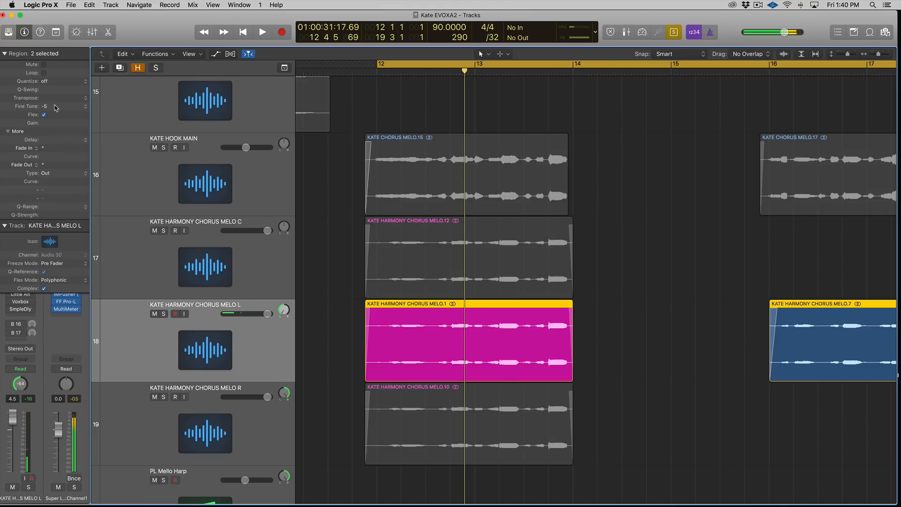
Step: Set the right harmony region's Fine Tune to +3 and audition both side harmony regions
click(266, 410)
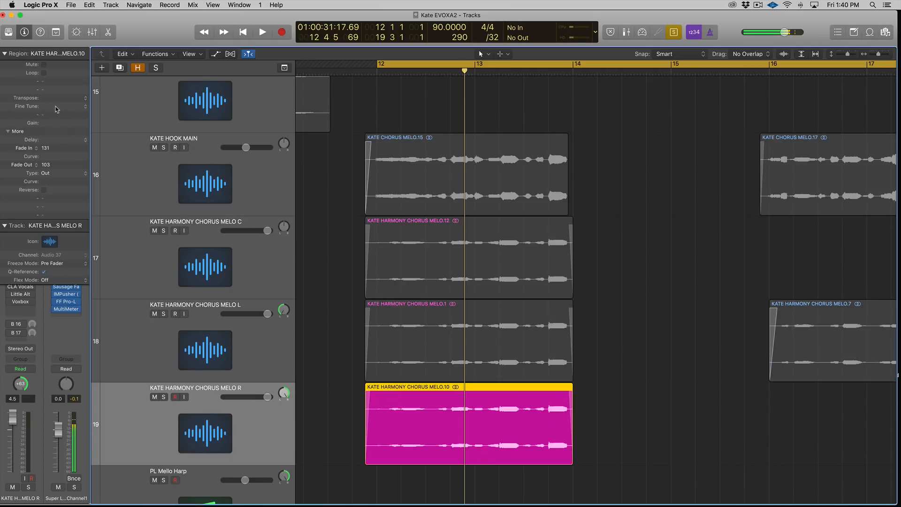
drag(54, 105, 56, 99)
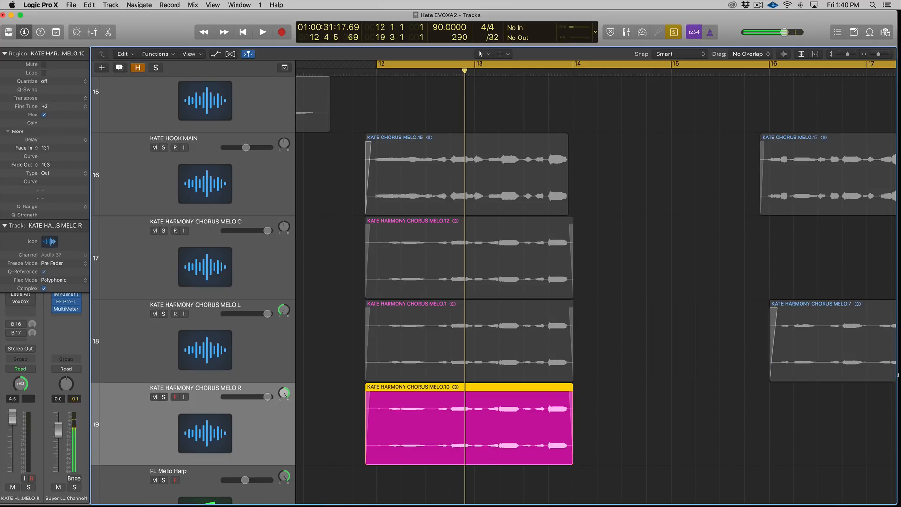
key(space)
shift+click(485, 354)
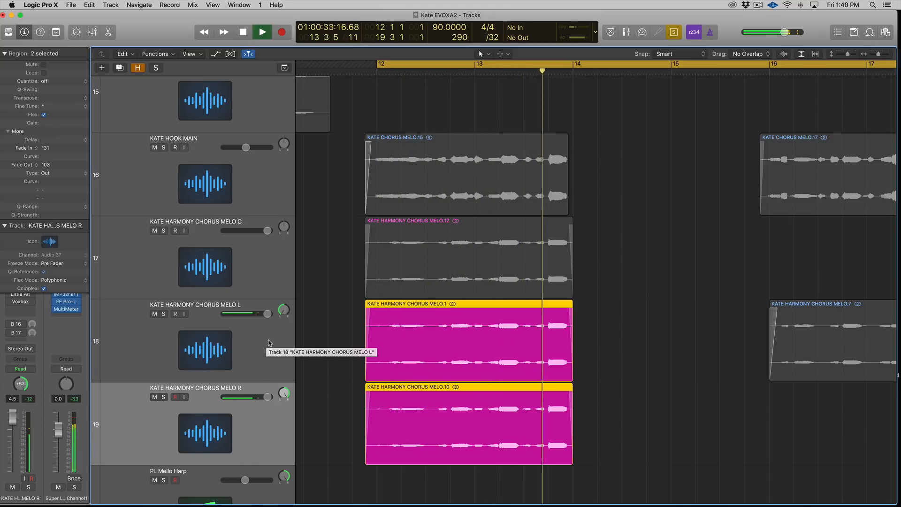
key(space)
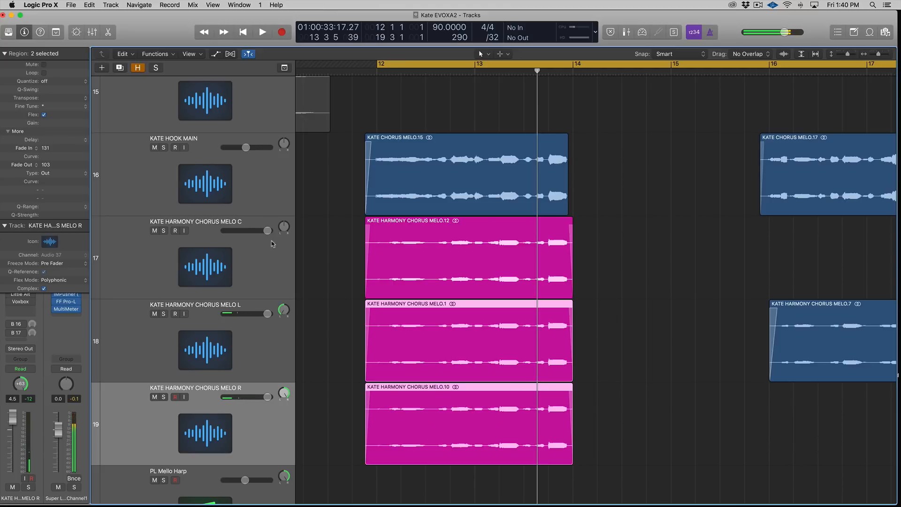
Step: Solo the three harmony regions and play them from the start while watching the MultiMeter goniometer
drag(332, 257, 592, 452)
key(ctrl+s)
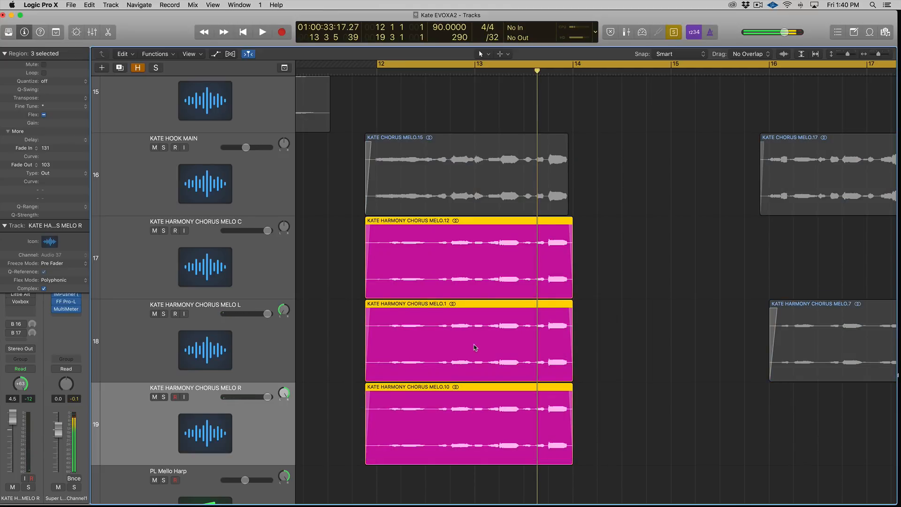
key(shift+Return)
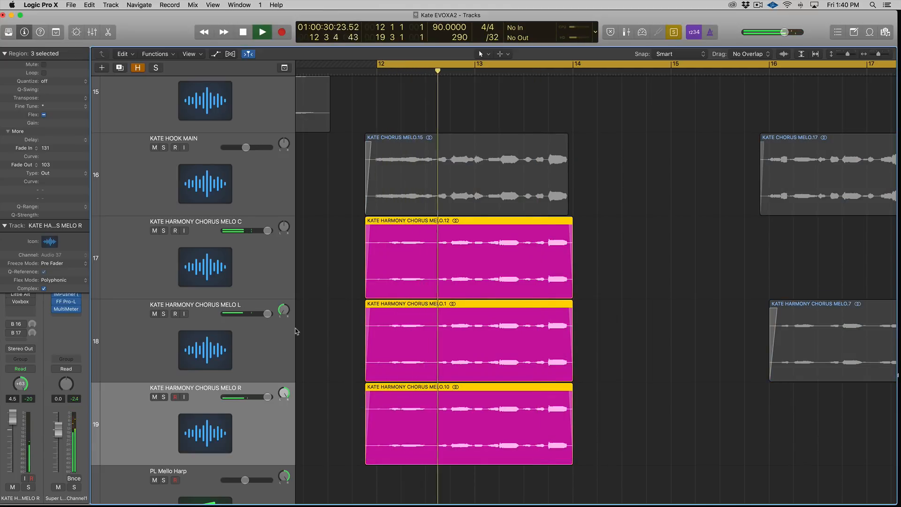
click(67, 310)
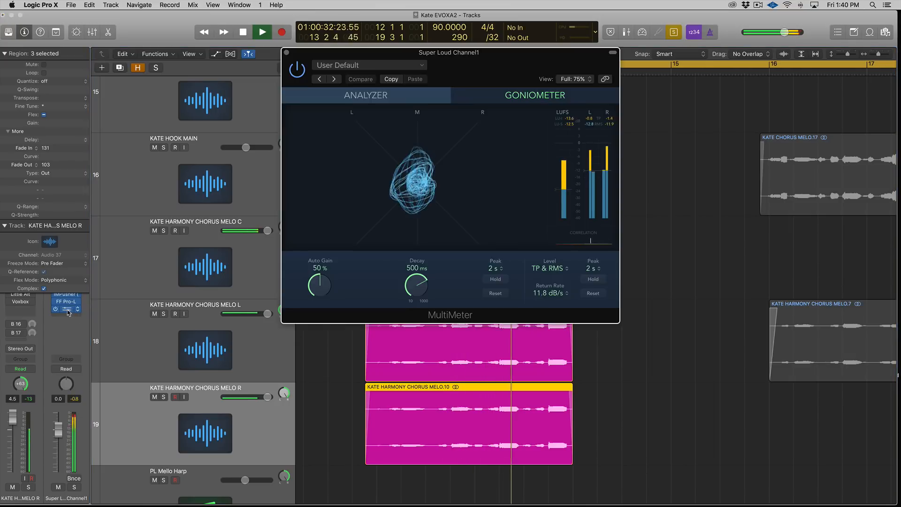
key(space)
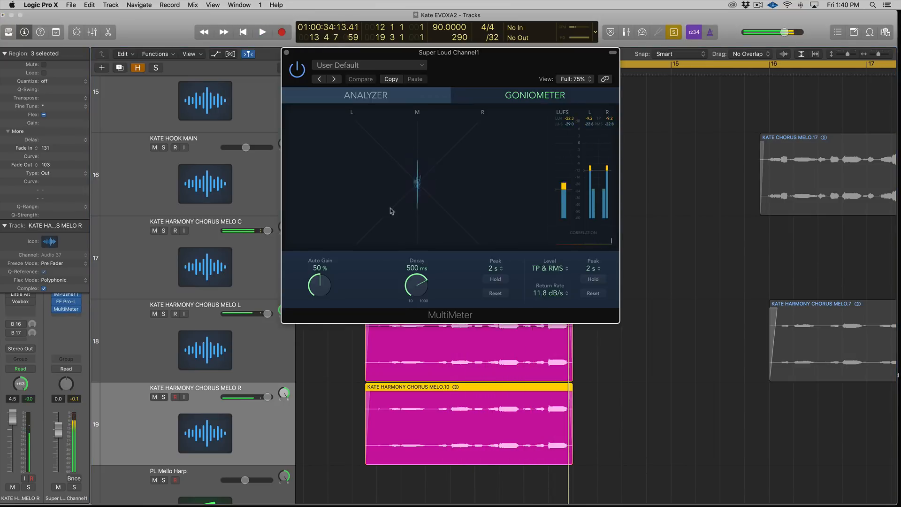
click(286, 52)
key(shift+Return)
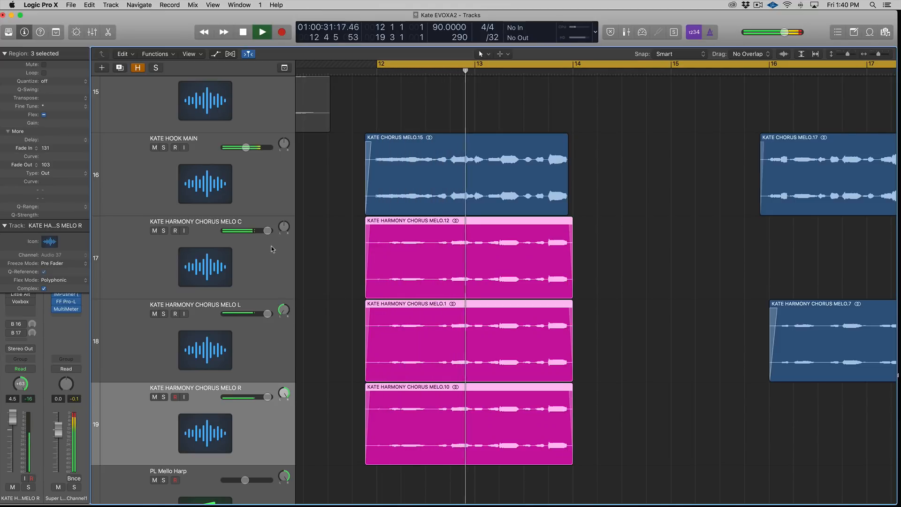
key(space)
Step: Lower the KATE HARMONY CHORUS MELO C volume to -0.4 dB
drag(267, 231, 257, 231)
click(267, 275)
click(258, 231)
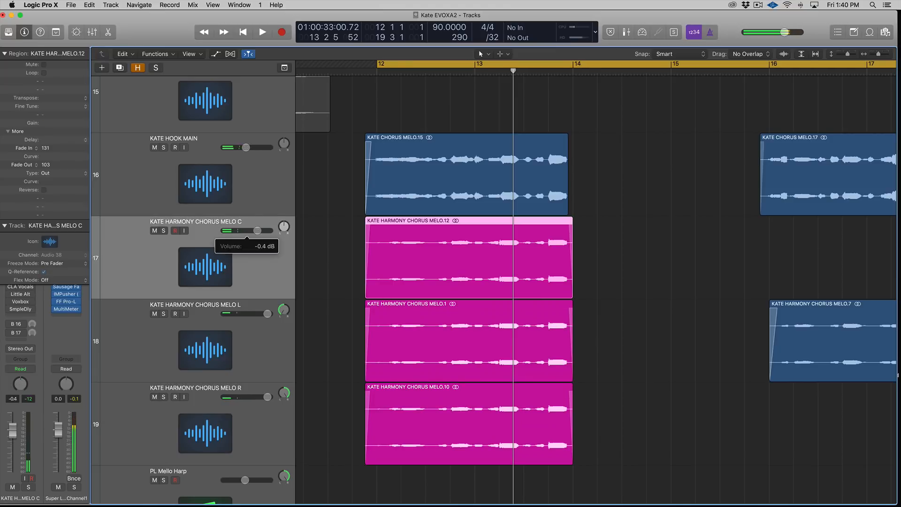
Step: Collapse the region inspector, solo the hook with the three harmony regions and play them back
click(5, 53)
drag(324, 150, 664, 453)
key(ctrl+s)
key(space)
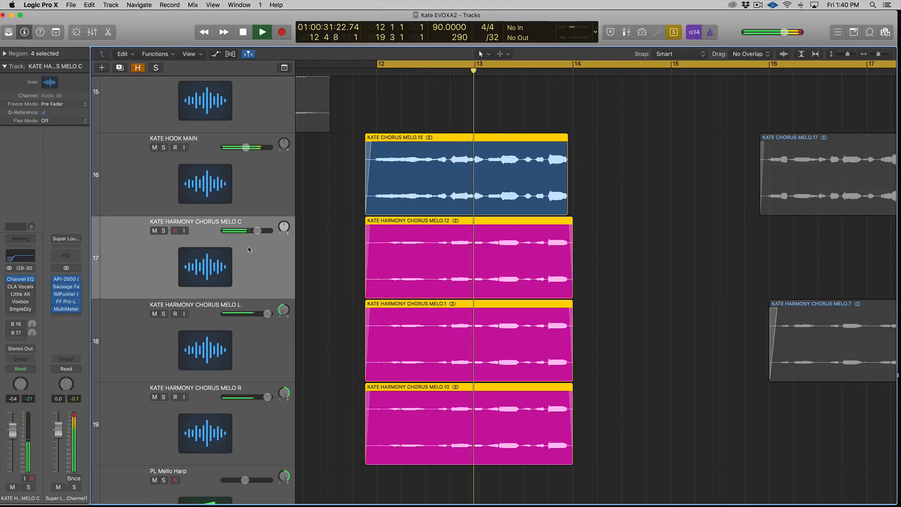
key(space)
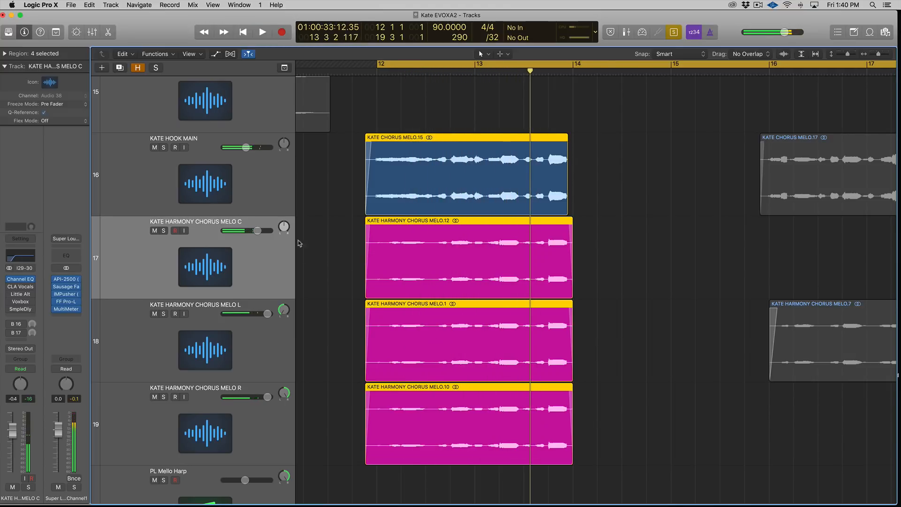
Step: Select the KATE HOOK MAIN track and inspect its Bus 1 send channel
click(264, 191)
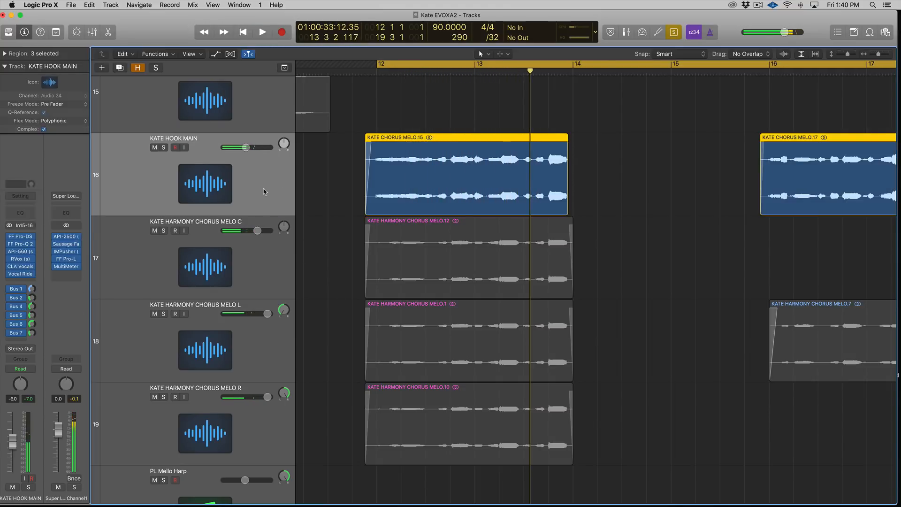
click(32, 289)
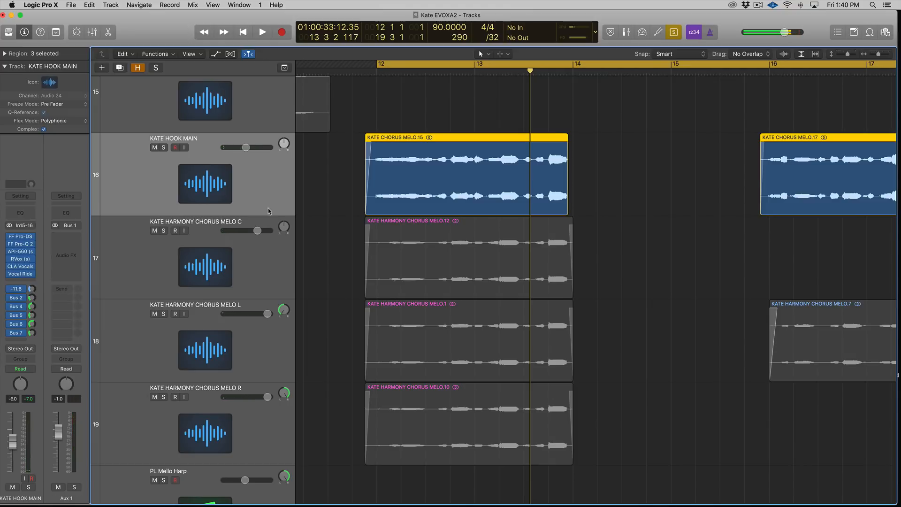
key(ctrl+s)
Step: Solo the three harmony regions, then unsolo them
drag(336, 273, 516, 386)
key(ctrl+s)
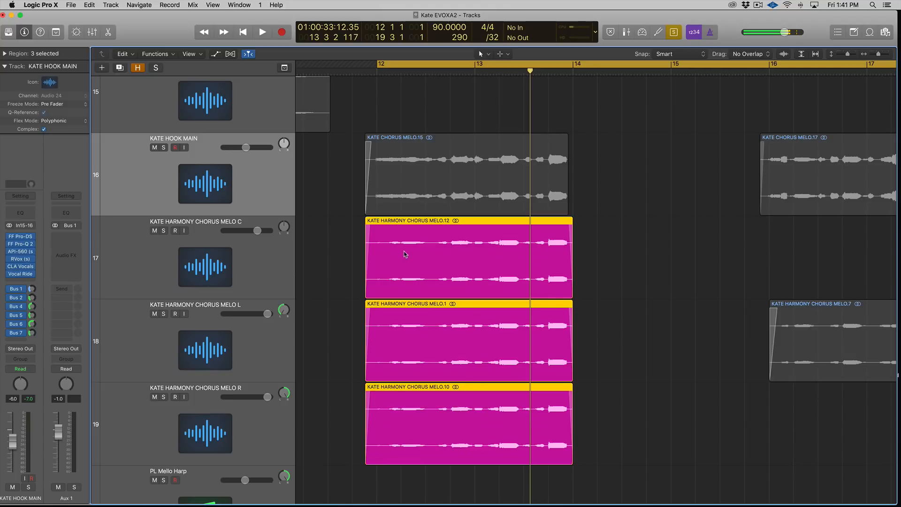
click(280, 281)
scroll(324, 269, right, 1)
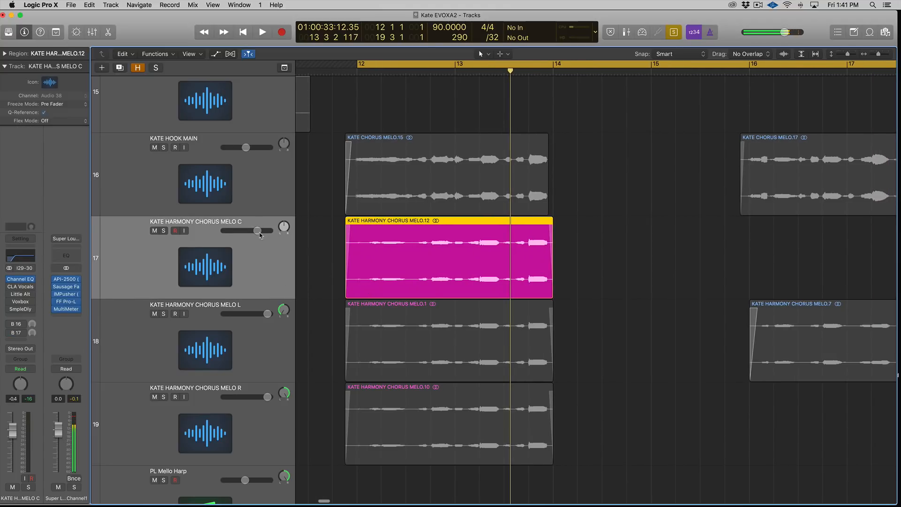
key(ctrl+s)
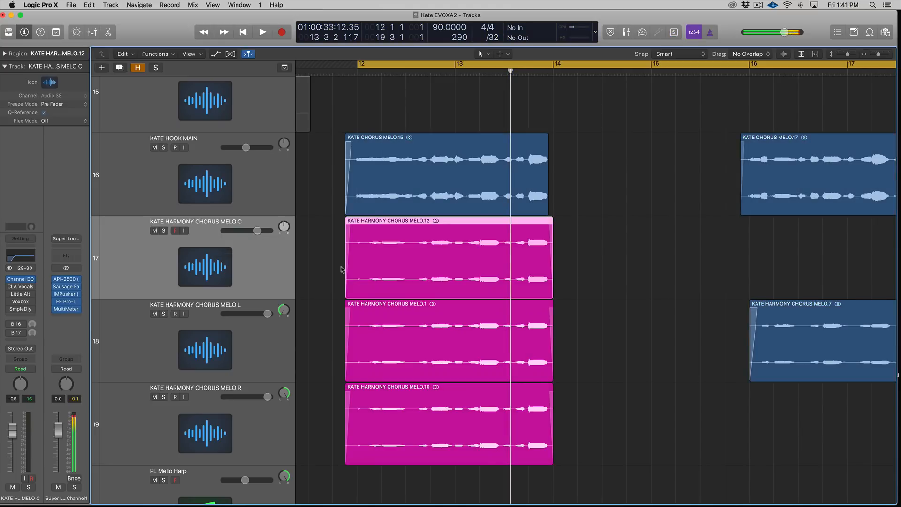
Step: Review the Fine Tune settings of the left and right harmony regions in the region inspector
click(288, 345)
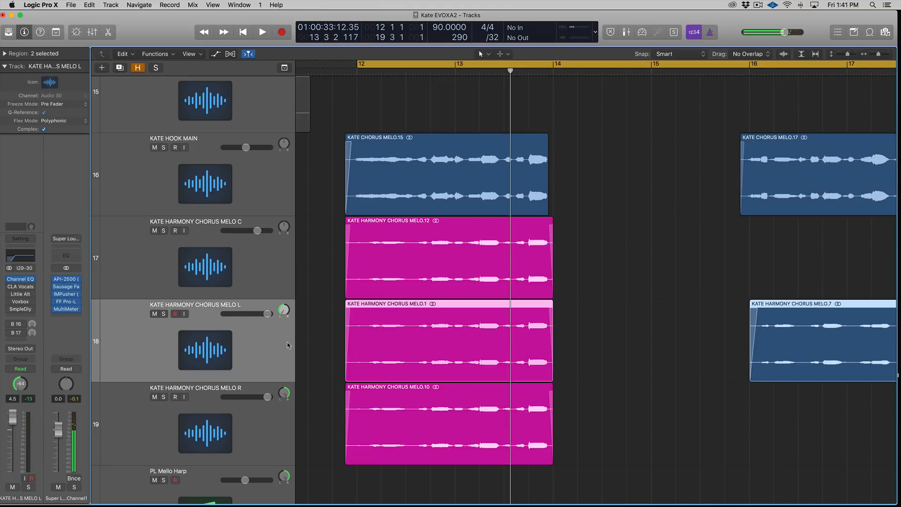
click(279, 423)
key(Up)
click(4, 54)
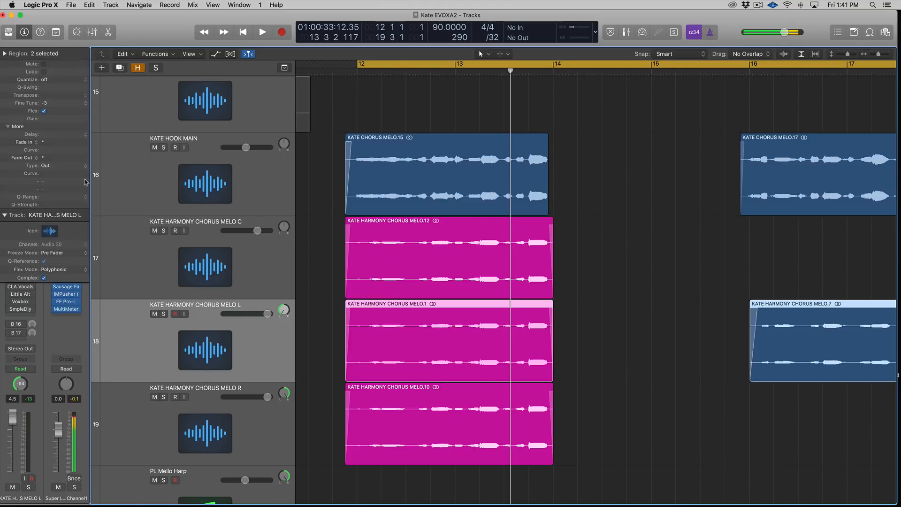
click(4, 54)
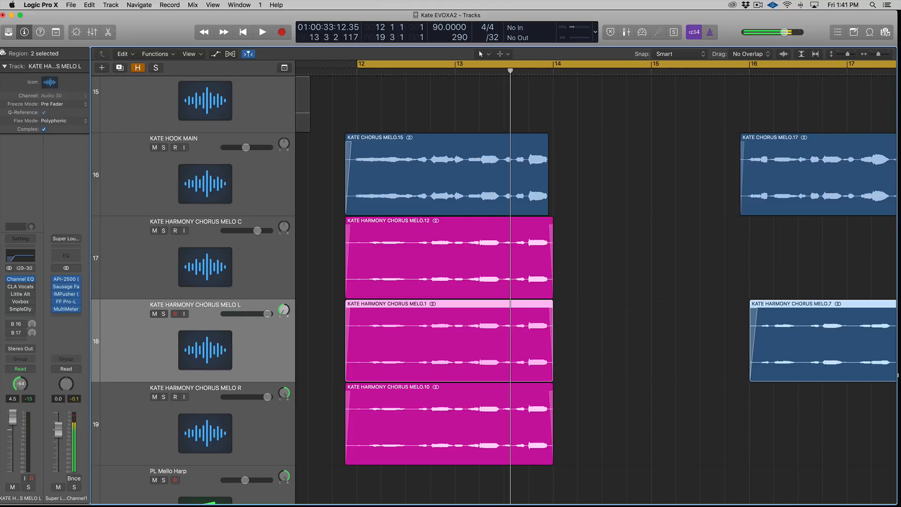
click(3, 53)
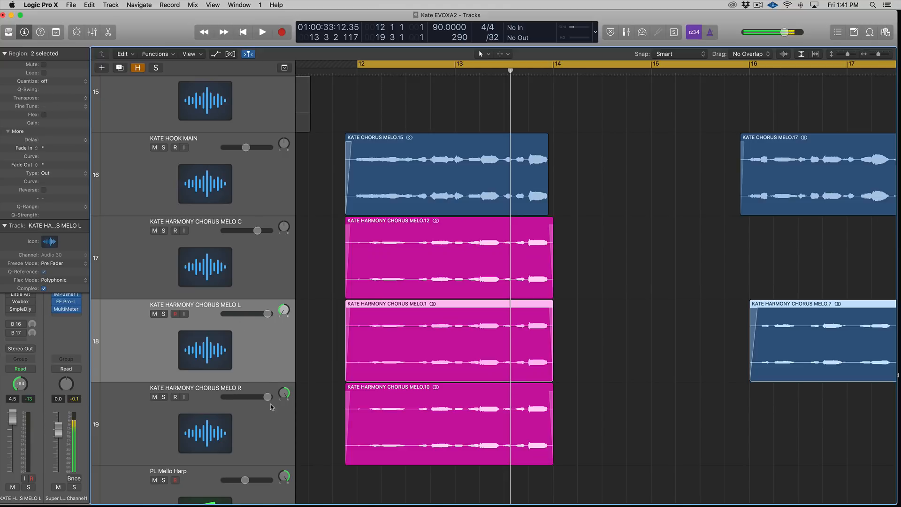
click(277, 418)
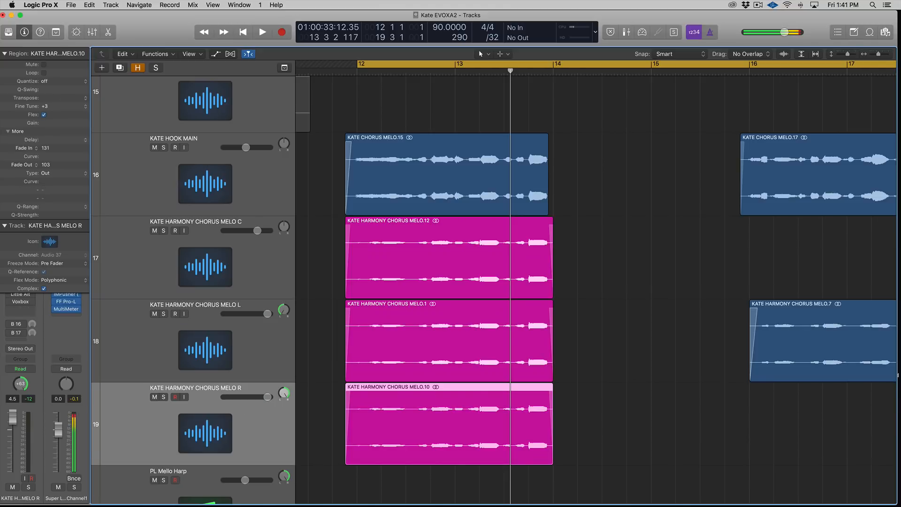
Step: Select the KATE HARMONY CHORUS MELO L region, collapse the region inspector and solo it
click(249, 339)
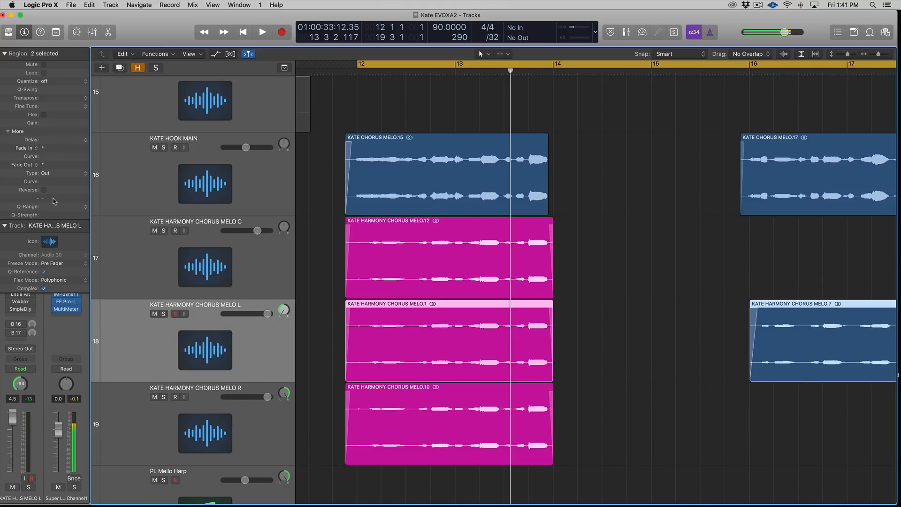
click(5, 54)
key(ctrl+s)
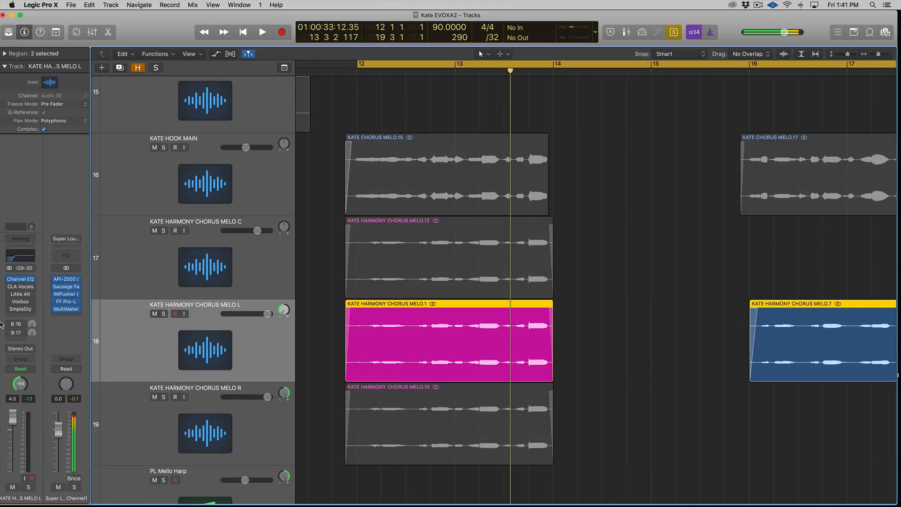
Step: Open the Little AlterBoy plugin on the KATE HARMONY CHORUS MELO L track and move its window aside
click(21, 294)
drag(155, 38, 526, 64)
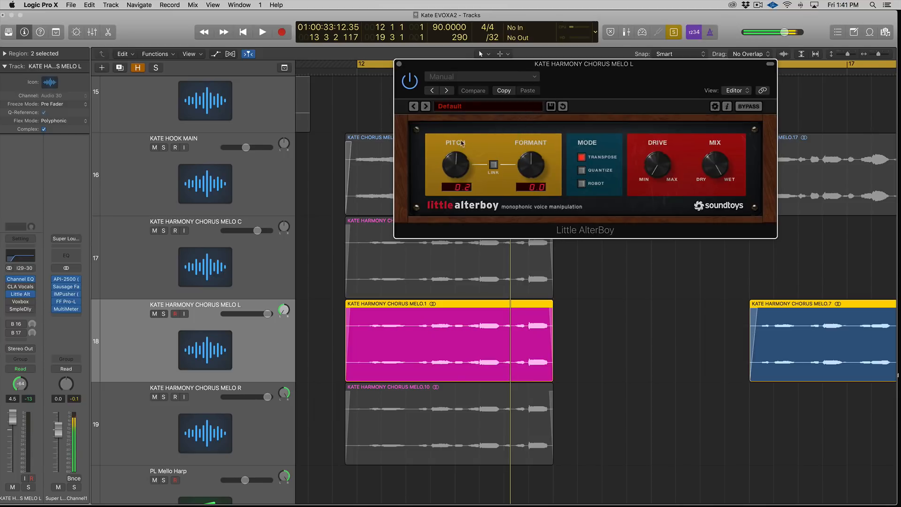
Step: Open Little AlterBoy on the KATE HARMONY CHORUS MELO R track, set its pitch to -0.8 and close it
click(395, 392)
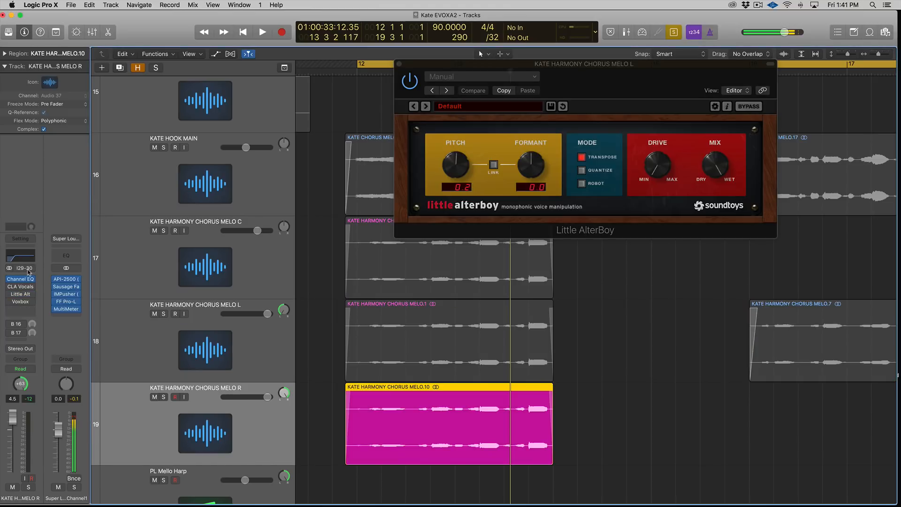
click(21, 294)
drag(96, 128, 83, 136)
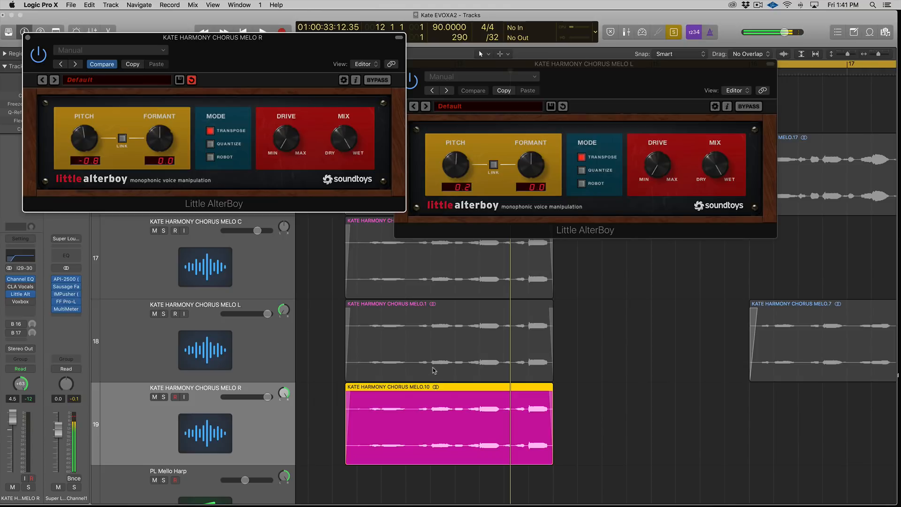
shift+click(423, 378)
click(27, 38)
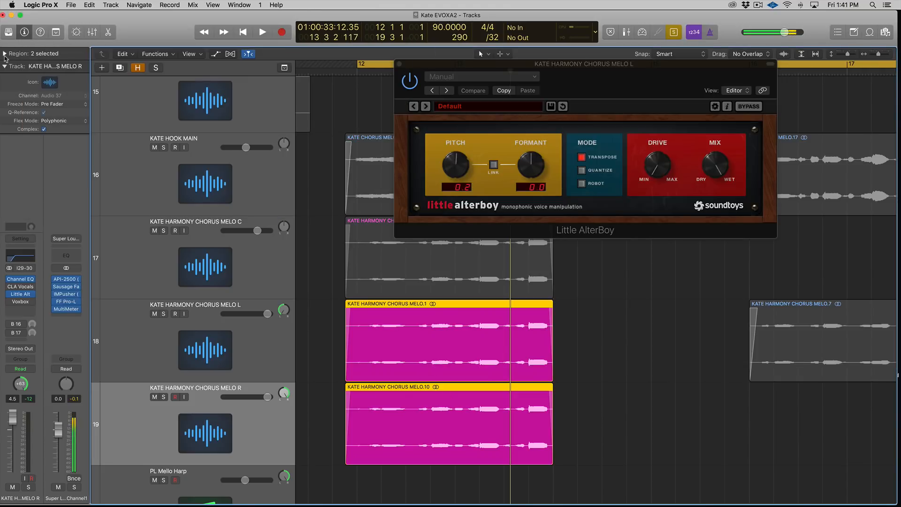
Step: Select the left and right harmony regions together and play them back
click(5, 54)
click(266, 350)
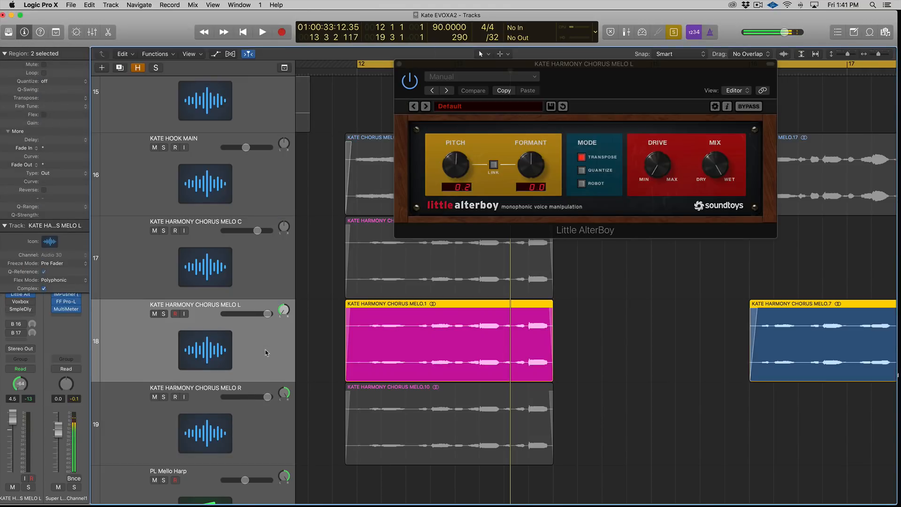
click(280, 410)
click(419, 359)
shift+click(457, 413)
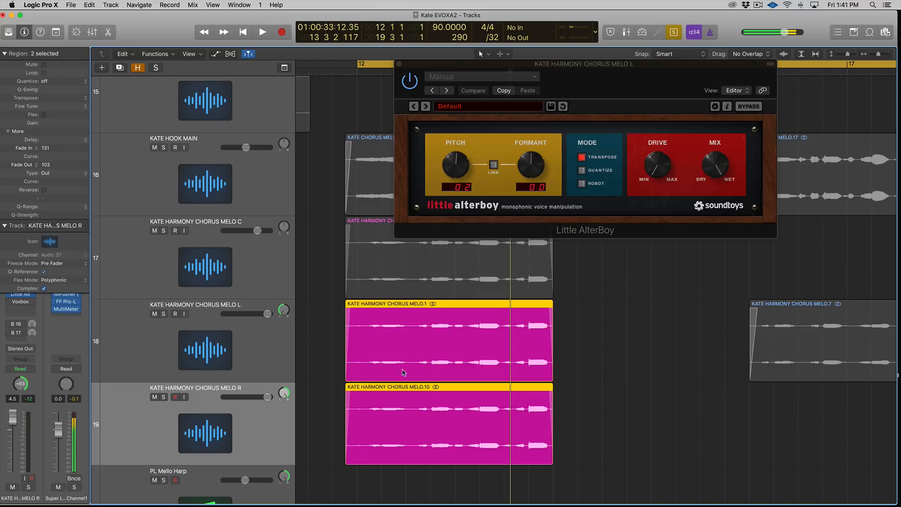
key(space)
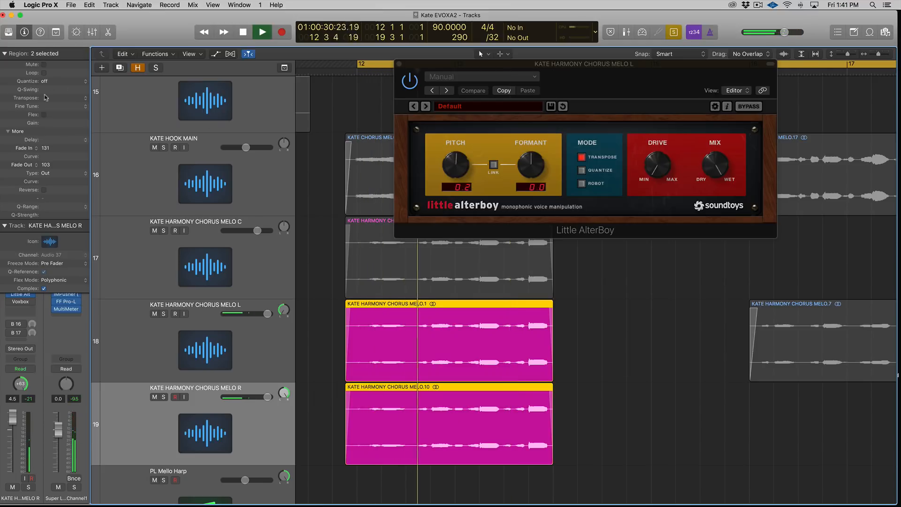
scroll(304, 318, up, 1)
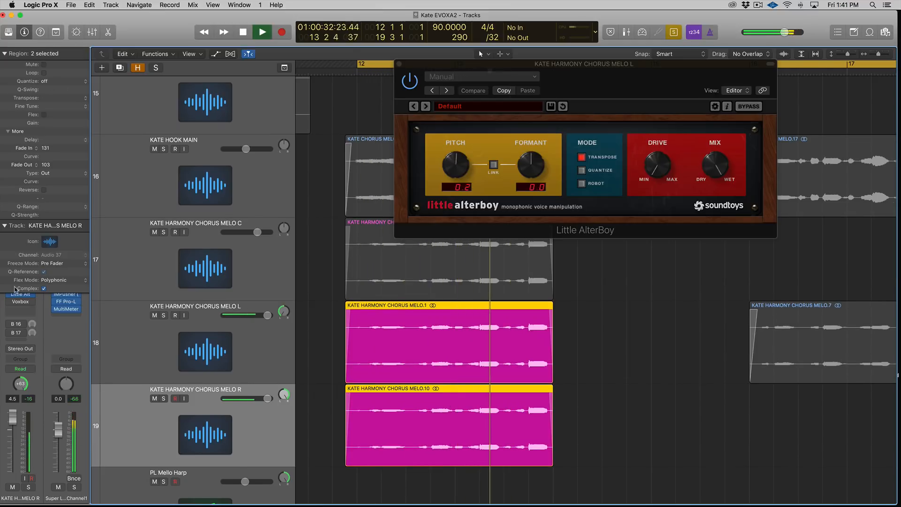
key(space)
Step: Reopen Little AlterBoy on the KATE HARMONY CHORUS MELO R track and set its pitch to -0.3
click(286, 352)
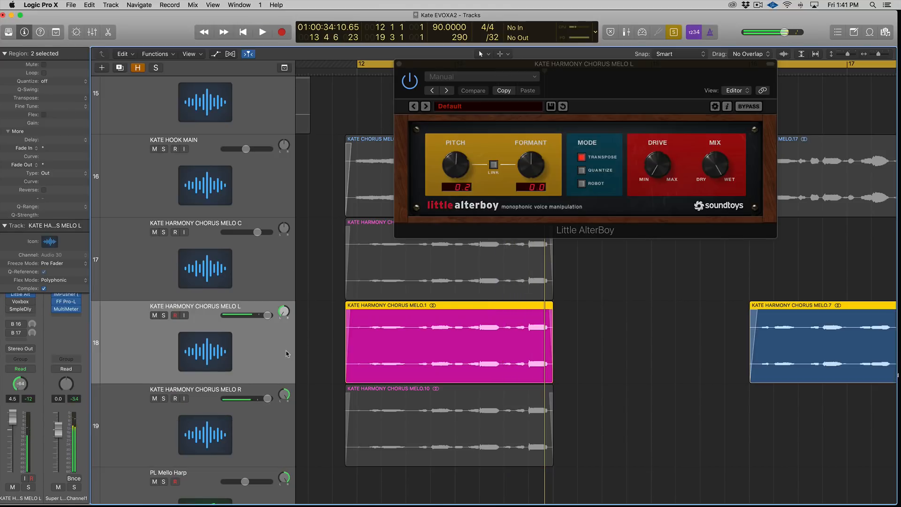
click(282, 407)
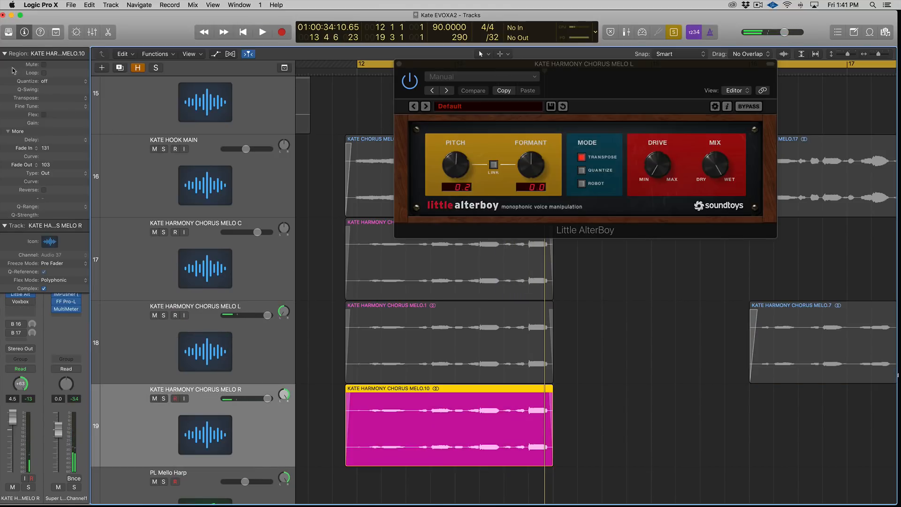
click(5, 53)
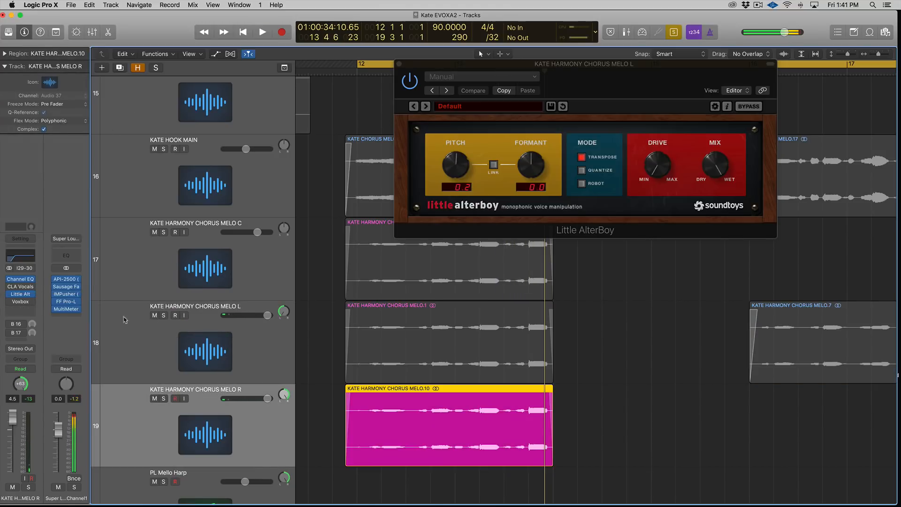
click(19, 295)
drag(84, 131, 86, 145)
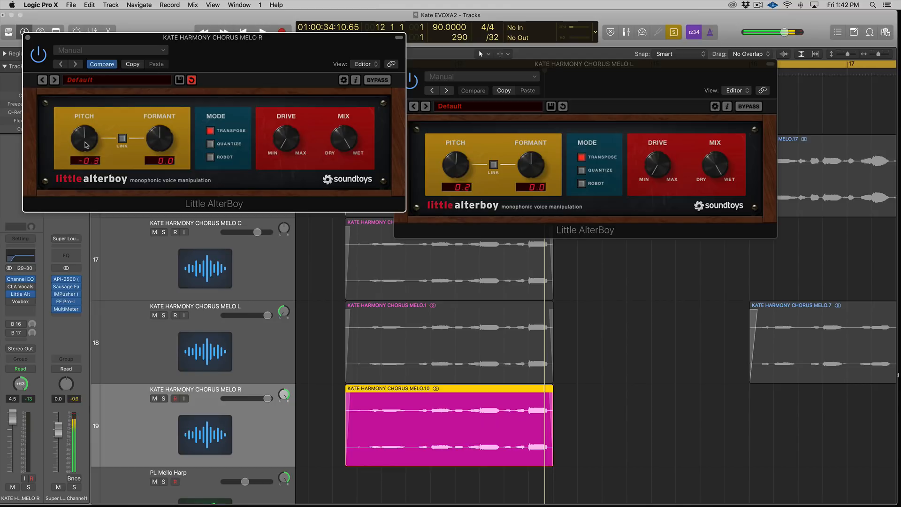
Step: Select both harmony regions and audition them with and without solo
shift+click(399, 339)
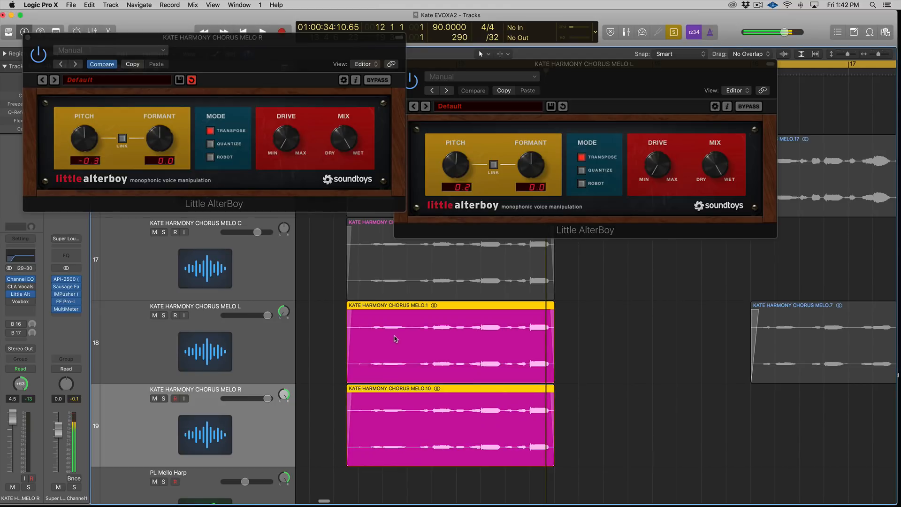
key(space)
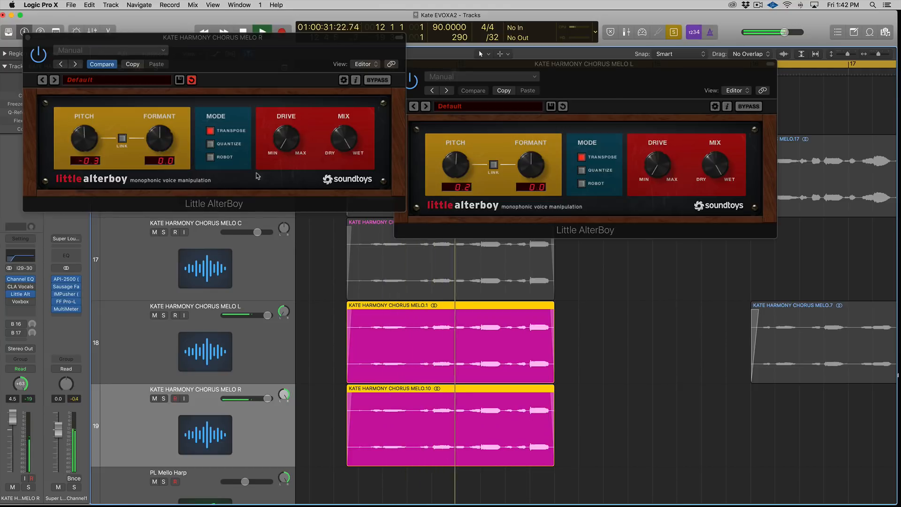
key(ctrl+s)
key(space)
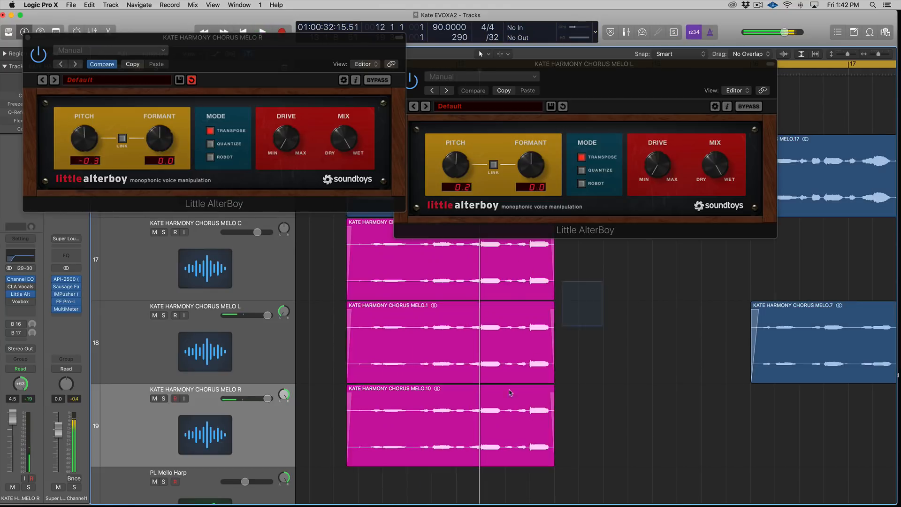
key(ctrl+s)
key(space)
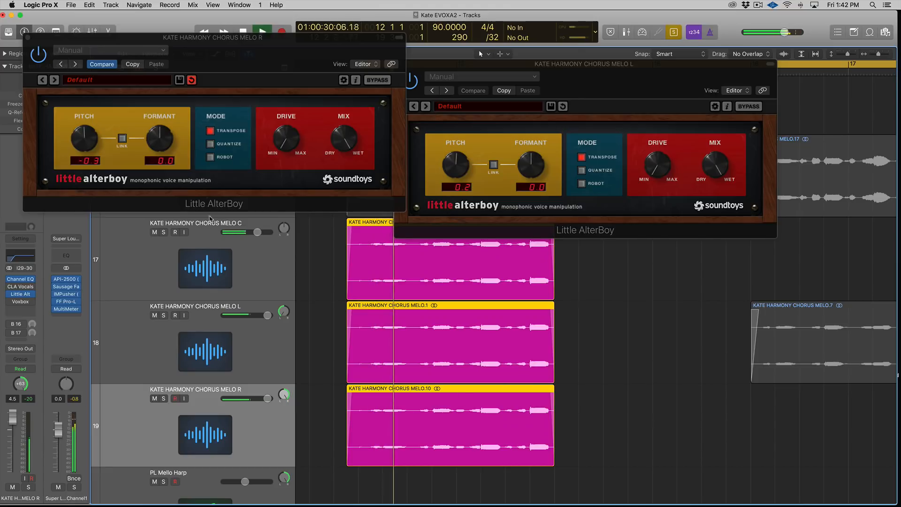
Step: Set the right harmony's Little AlterBoy pitch to 0.0
click(80, 138)
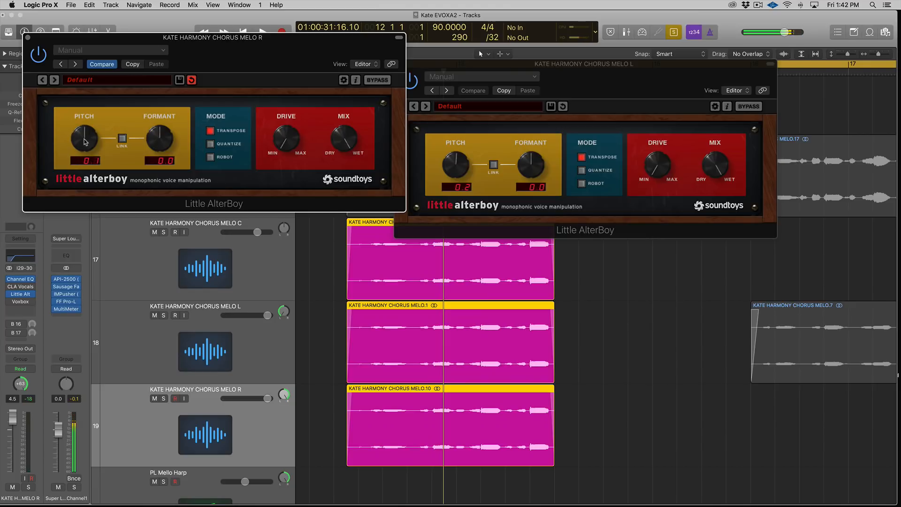
key(space)
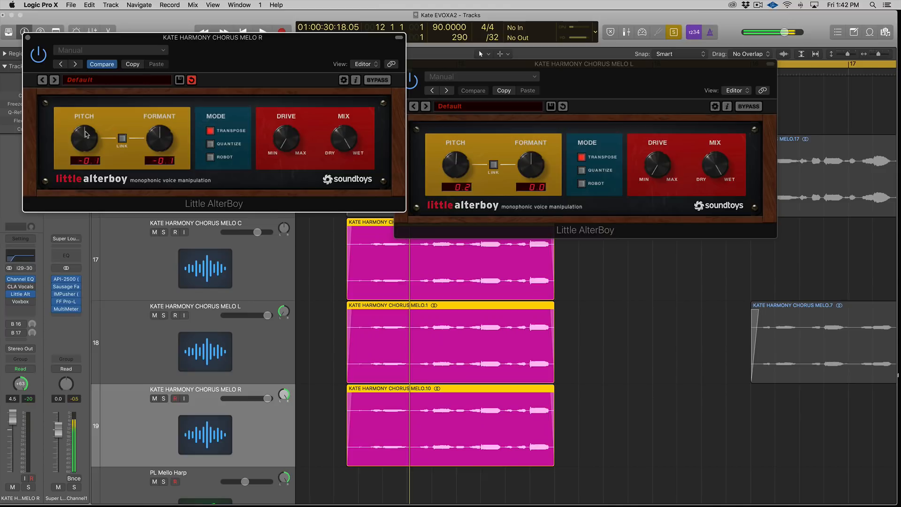
drag(86, 134, 87, 137)
Step: Set the left harmony's Little AlterBoy pitch to 0.0
drag(464, 163, 473, 163)
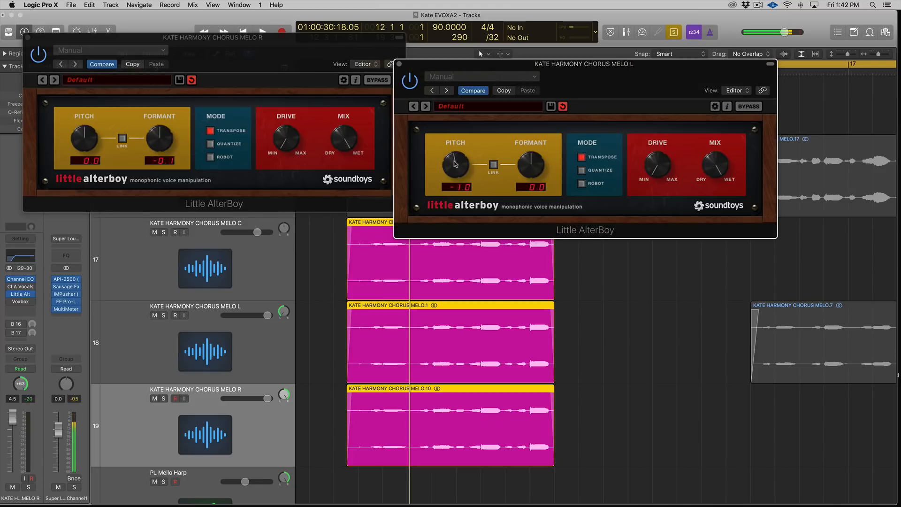
drag(535, 165, 535, 162)
Step: Set the formant to -0.4 on the right Little AlterBoy and 0.1 on the left, then play back
drag(160, 142, 159, 143)
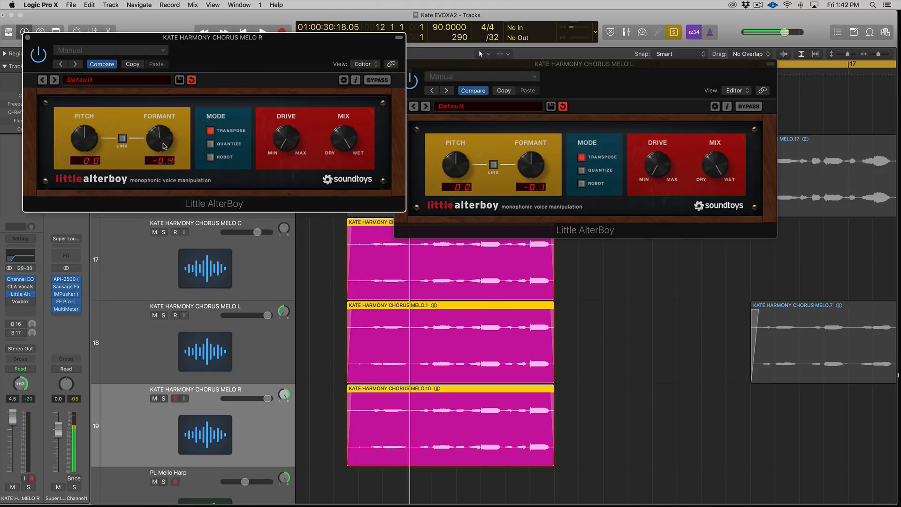
drag(536, 170, 535, 170)
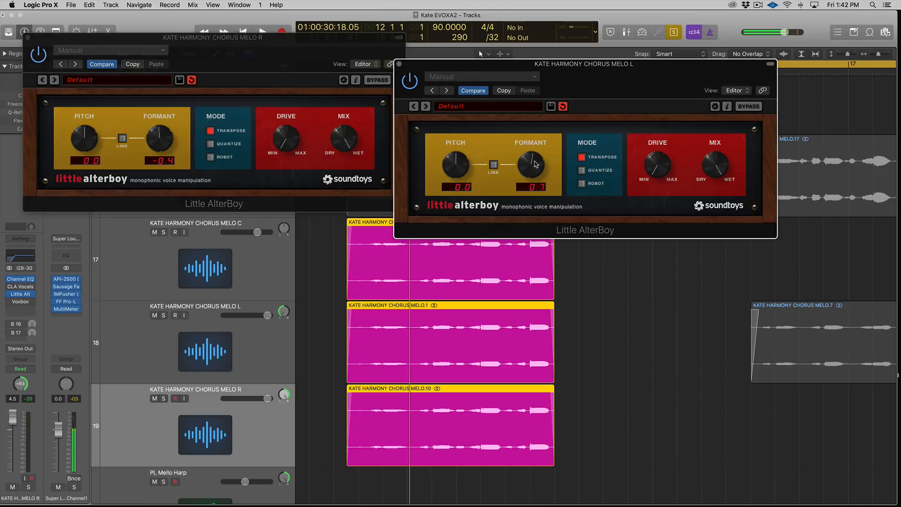
key(space)
drag(619, 408, 474, 319)
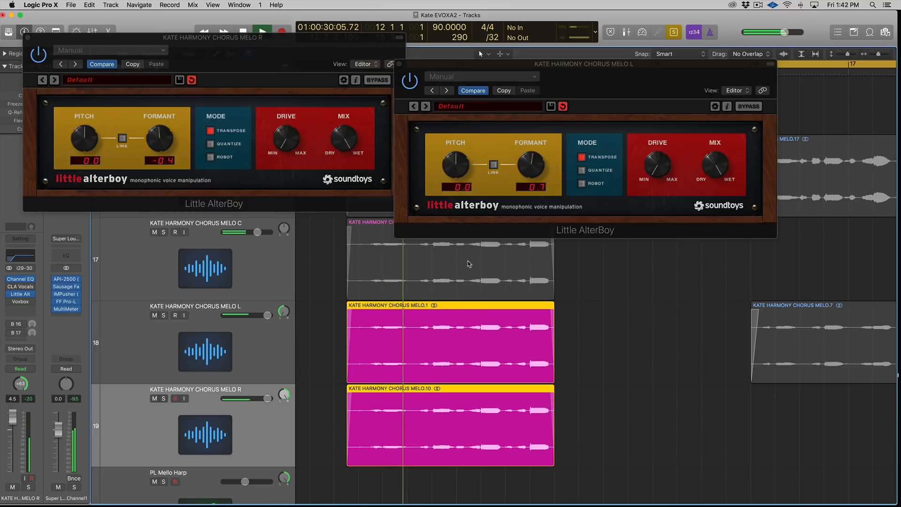
Step: Set the left Little AlterBoy formant to 1.0 and the right one to -1.3, then reselect the harmony regions
drag(531, 167, 533, 163)
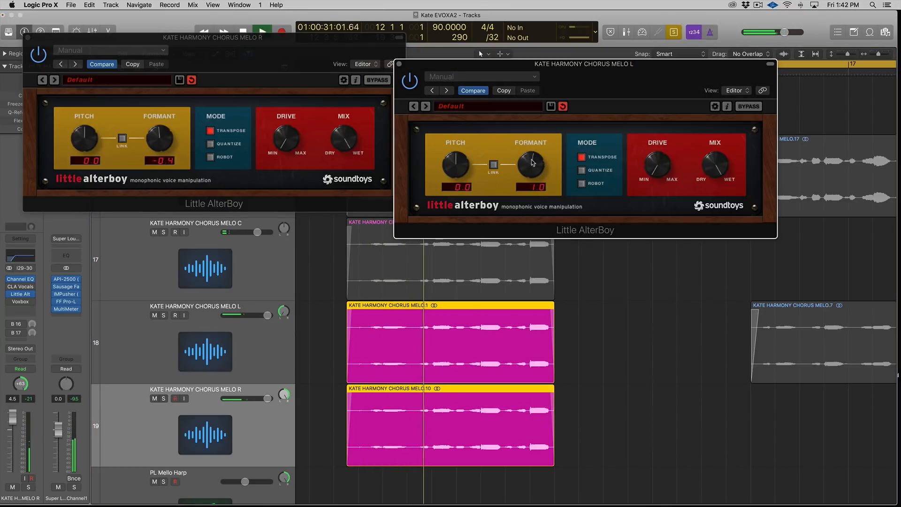
drag(157, 140, 157, 148)
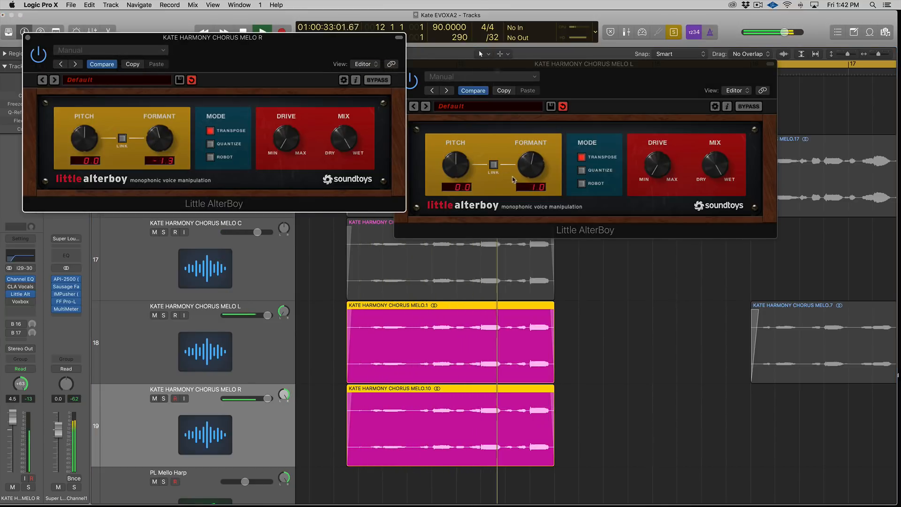
drag(322, 339, 469, 416)
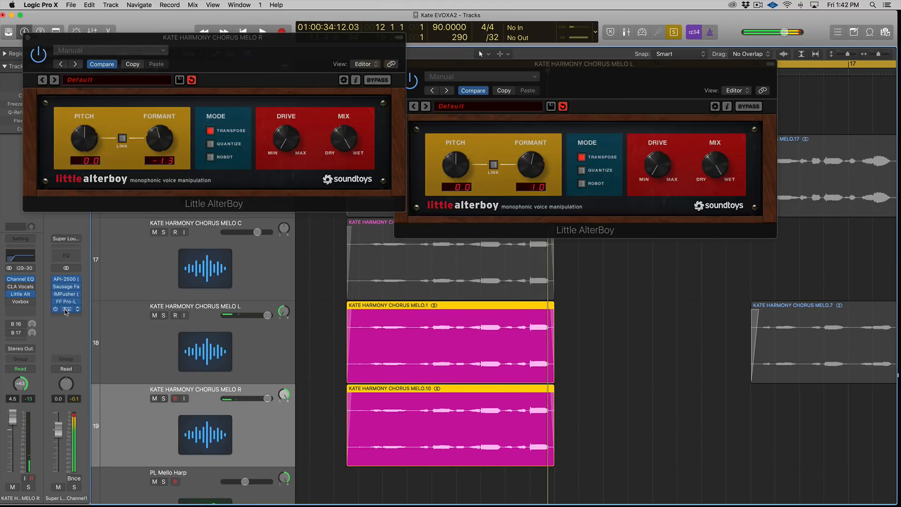
Step: Inspect the harmonies' stereo image on the Super Loud Channel MultiMeter goniometer during playback
click(66, 310)
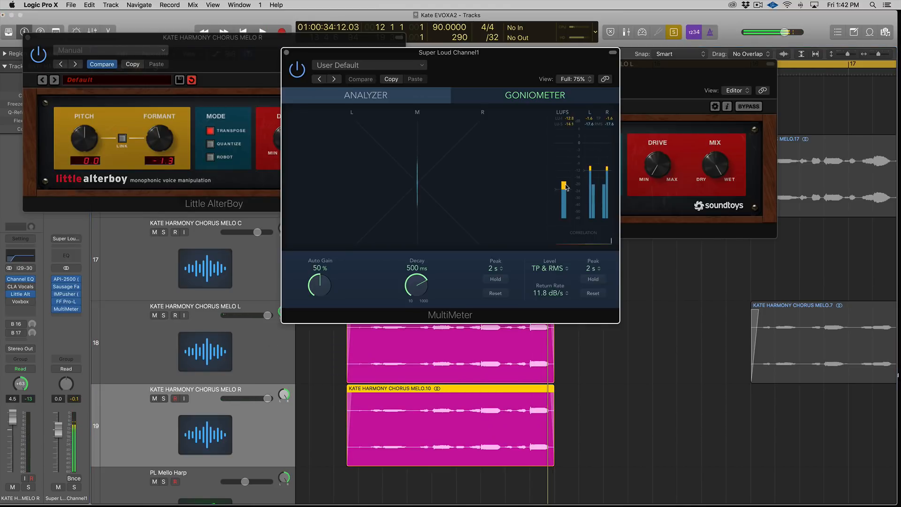
key(shift+space)
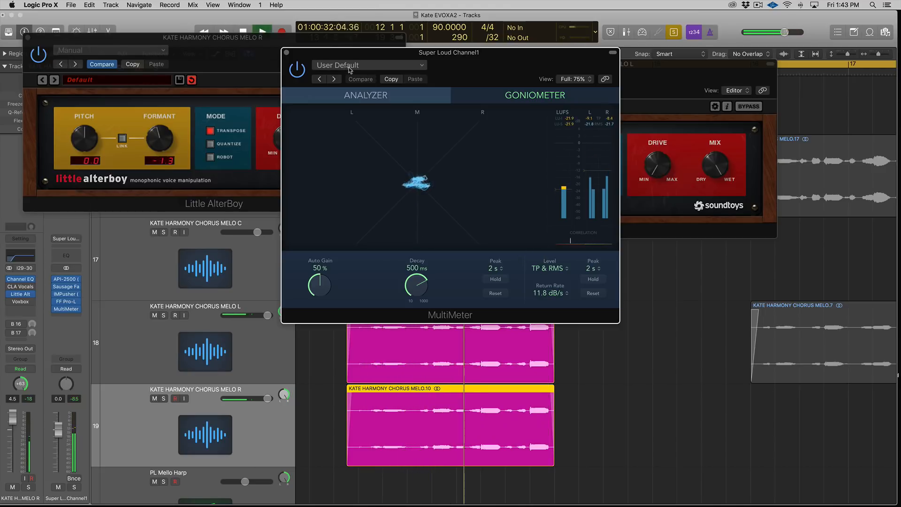
click(286, 52)
key(space)
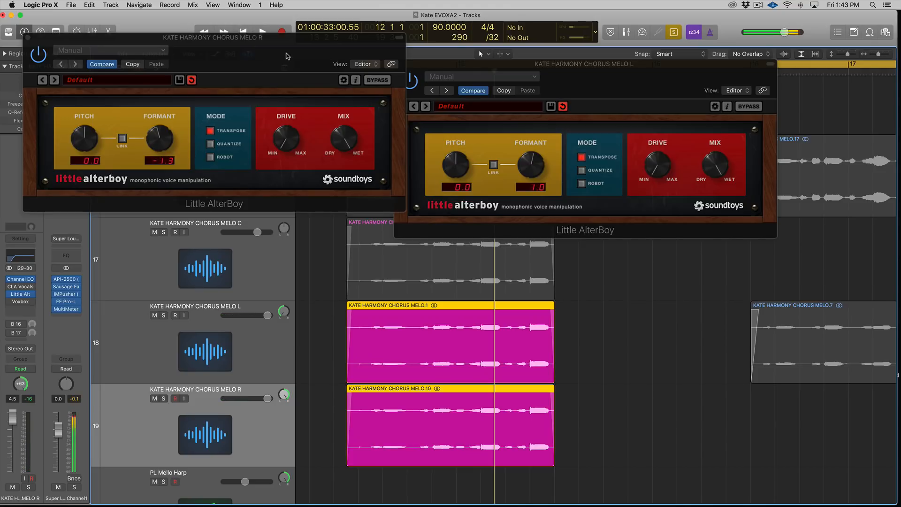
Step: Lower the KATE HARMONY CHORUS MELO L track volume slightly and play all three harmony regions
shift+click(441, 252)
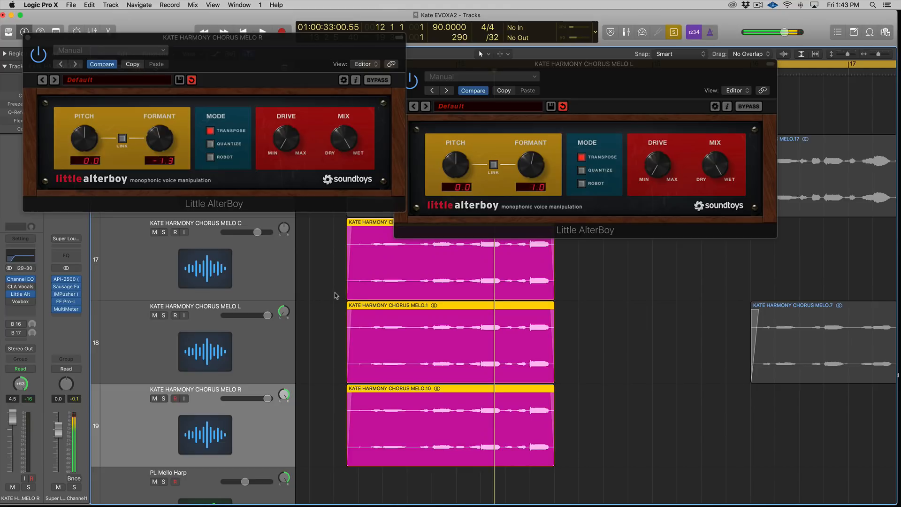
click(266, 337)
drag(267, 319, 260, 319)
shift+click(386, 280)
key(space)
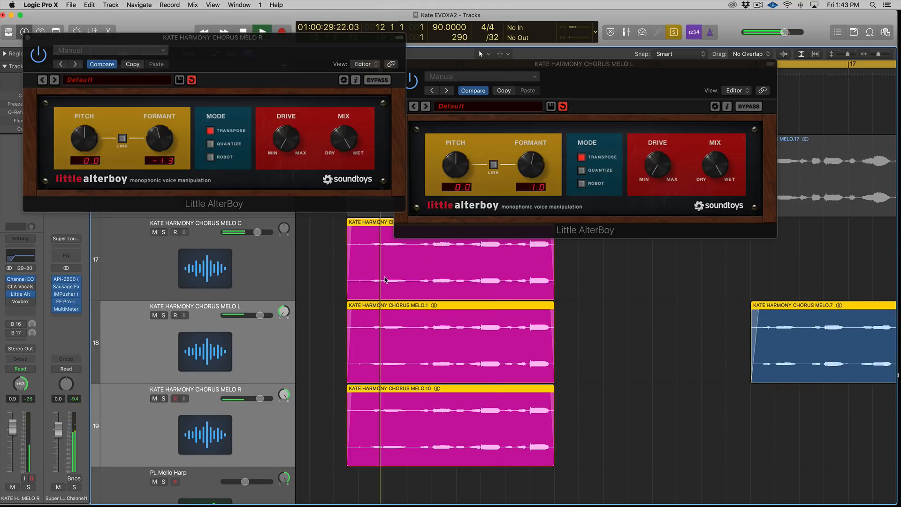
Step: Check the MultiMeter goniometer again and close the right harmony's Little AlterBoy window
click(66, 309)
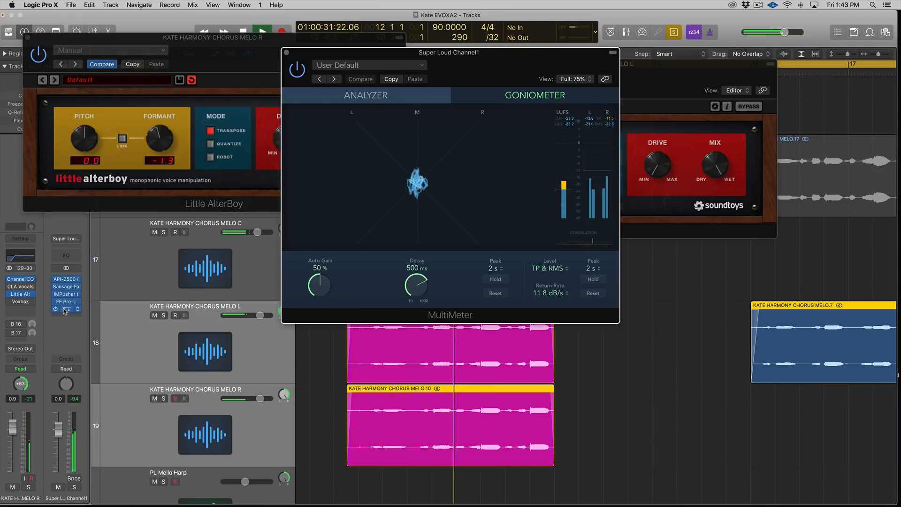
click(287, 52)
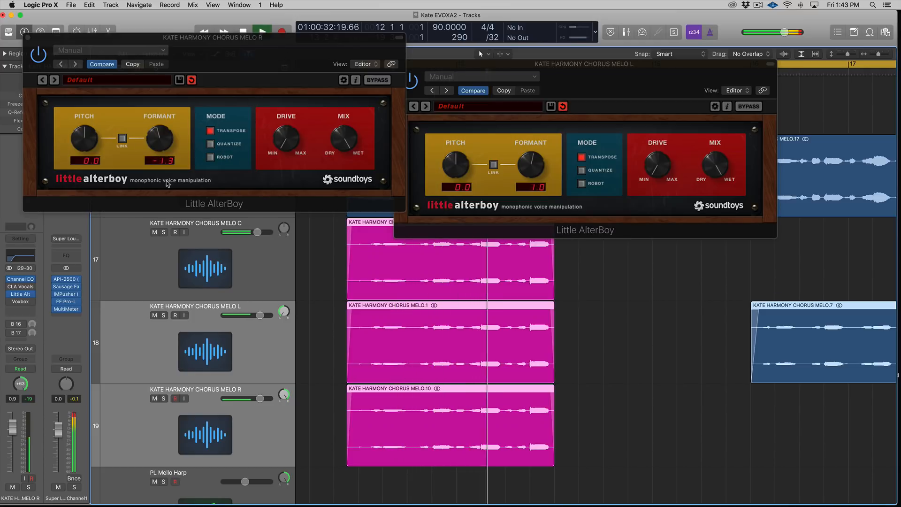
click(28, 37)
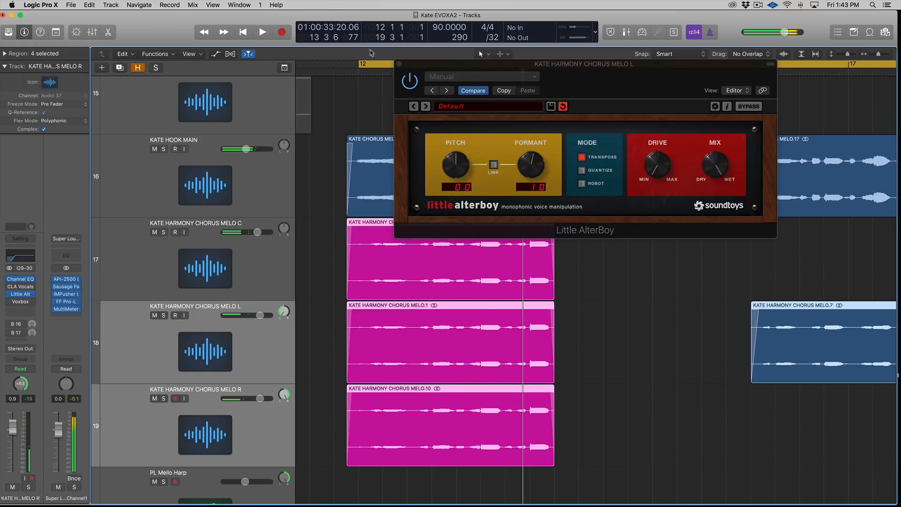
Step: Close the Little AlterBoy window and select the three harmony chorus tracks
click(399, 64)
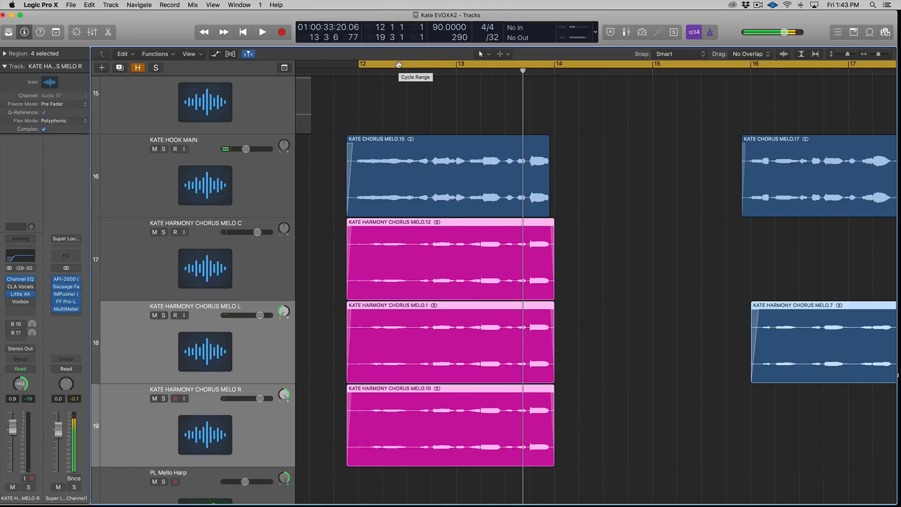
click(275, 249)
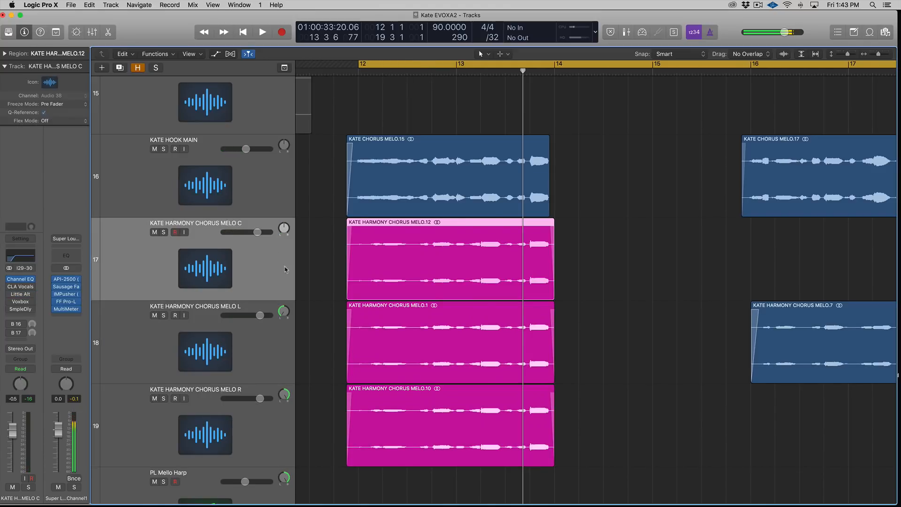
click(285, 342)
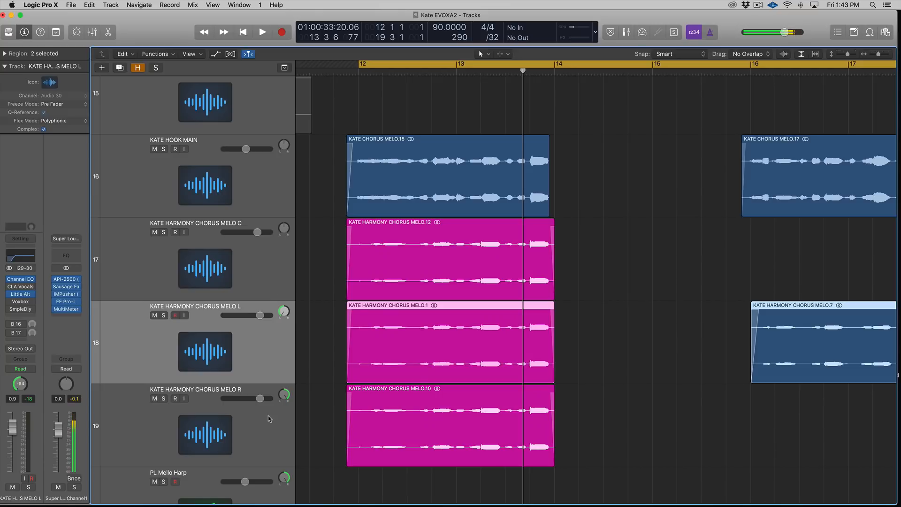
drag(331, 368, 347, 429)
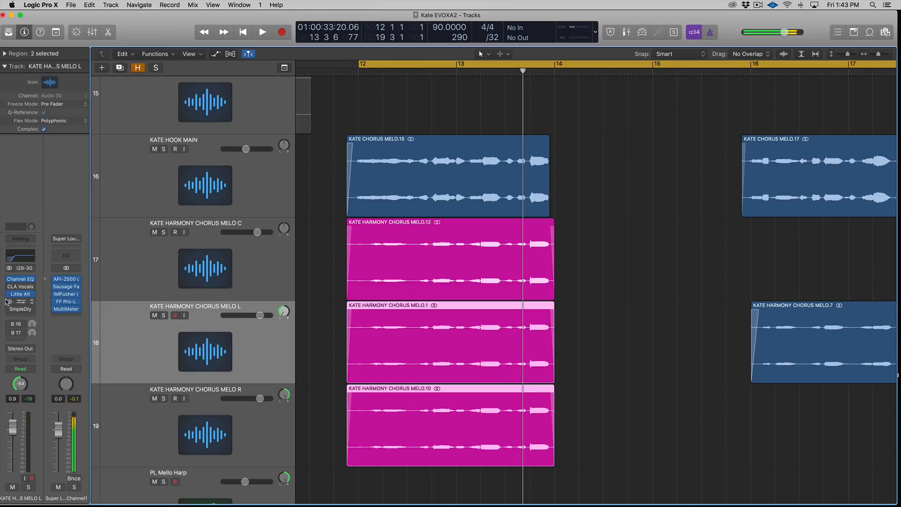
click(256, 427)
mouse_move(11, 295)
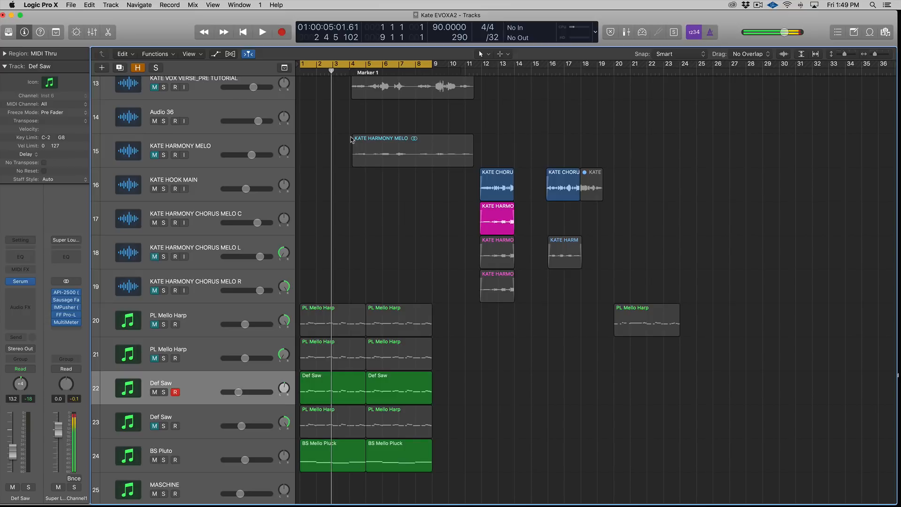
Step: Select and solo the Def Saw track's regions, zoom in on them, and inspect its Serum synth patch
click(204, 379)
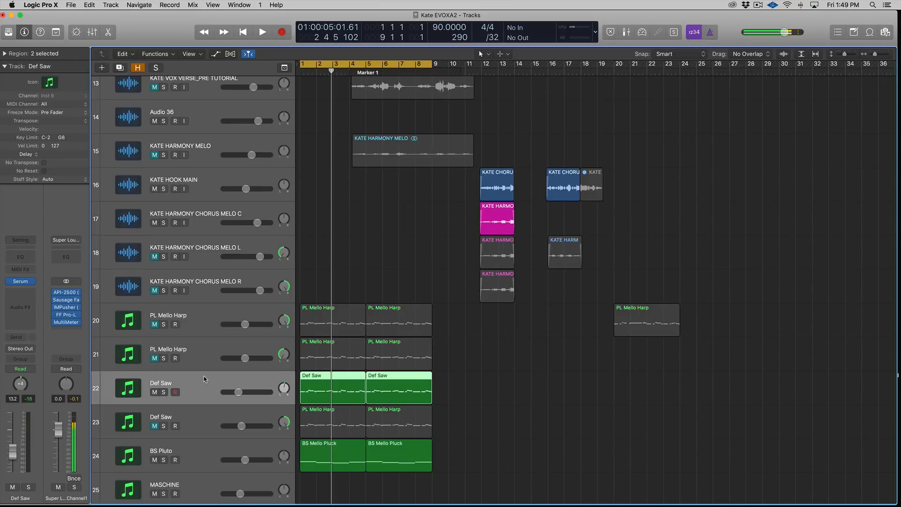
key(super+Down)
drag(507, 378, 346, 388)
scroll(451, 397, down, 3)
scroll(450, 400, down, 1)
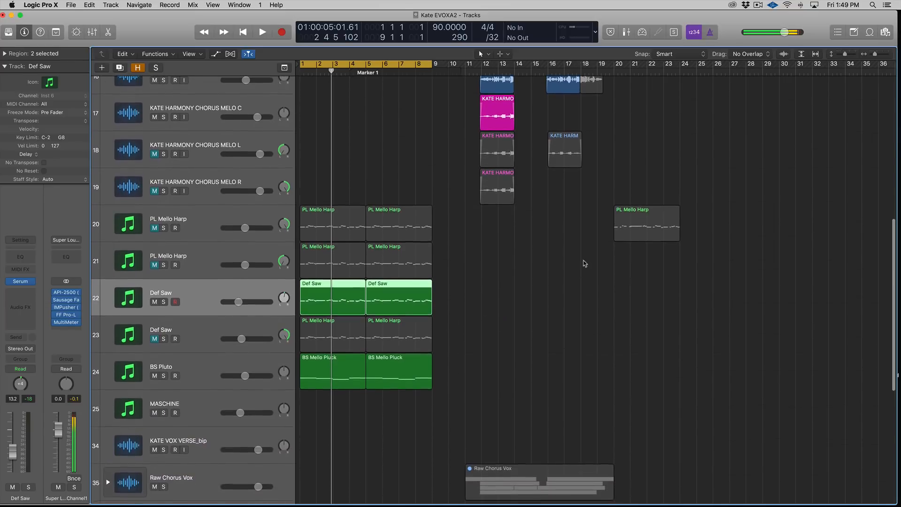
drag(527, 294, 338, 300)
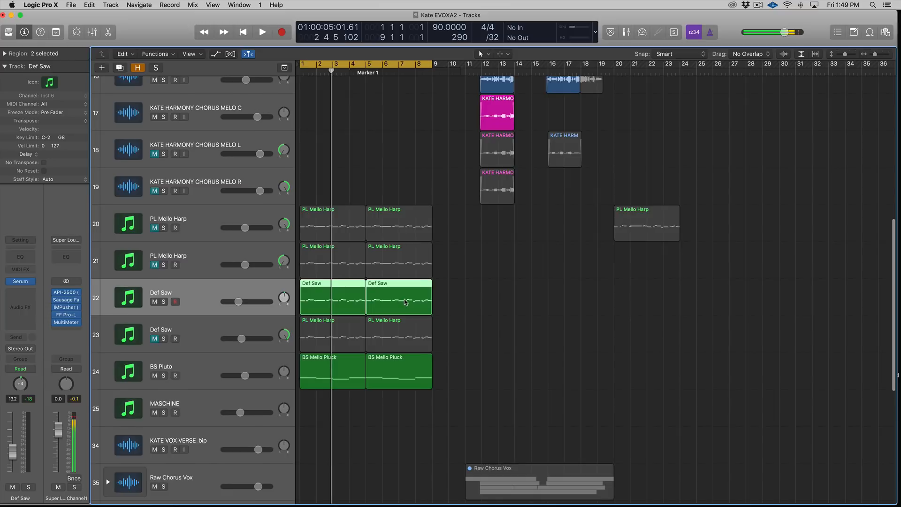
key(super+Right)
drag(539, 378, 294, 379)
drag(533, 292, 300, 293)
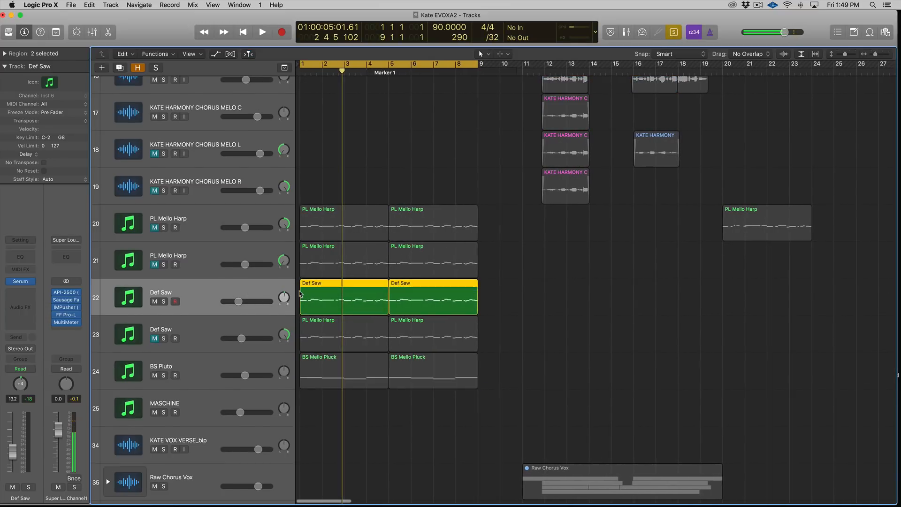
click(18, 281)
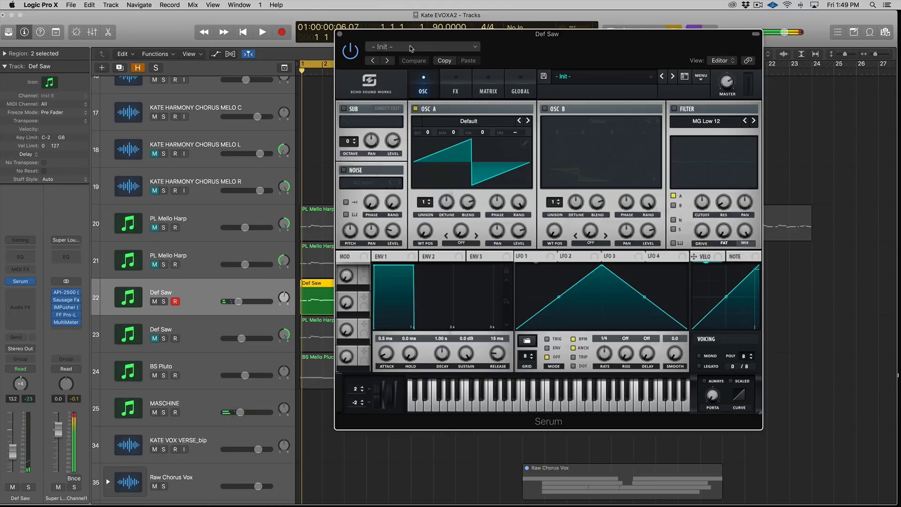
click(341, 35)
Step: Play the Def Saw part, nudge its volume slightly, and solo its regions again
key(space)
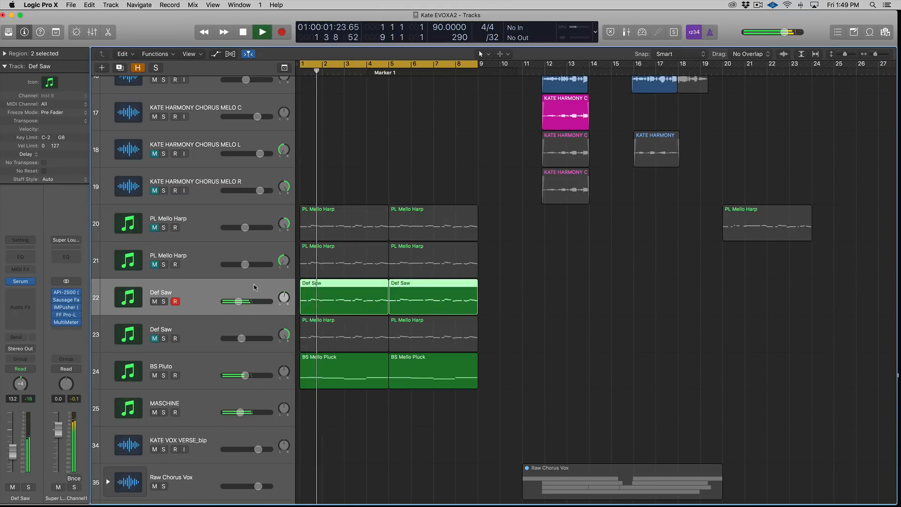
drag(238, 302, 241, 301)
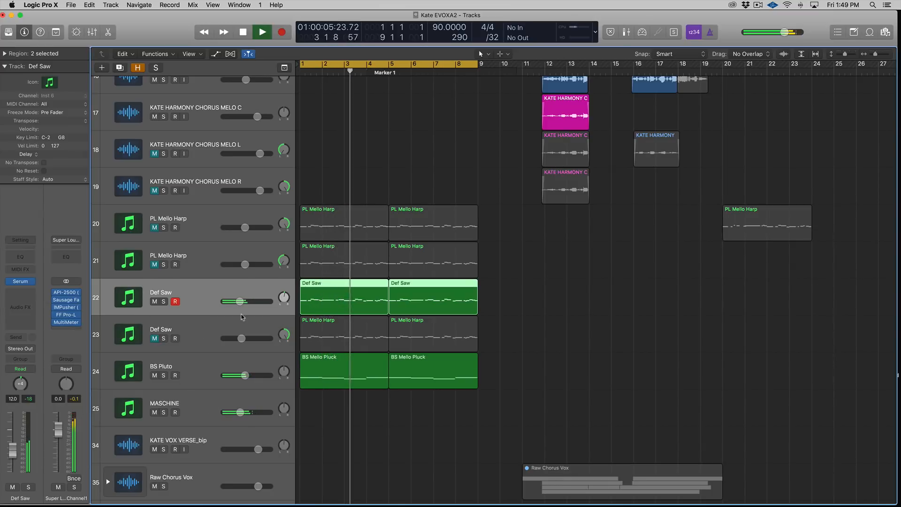
key(space)
key(ctrl+s)
key(Return)
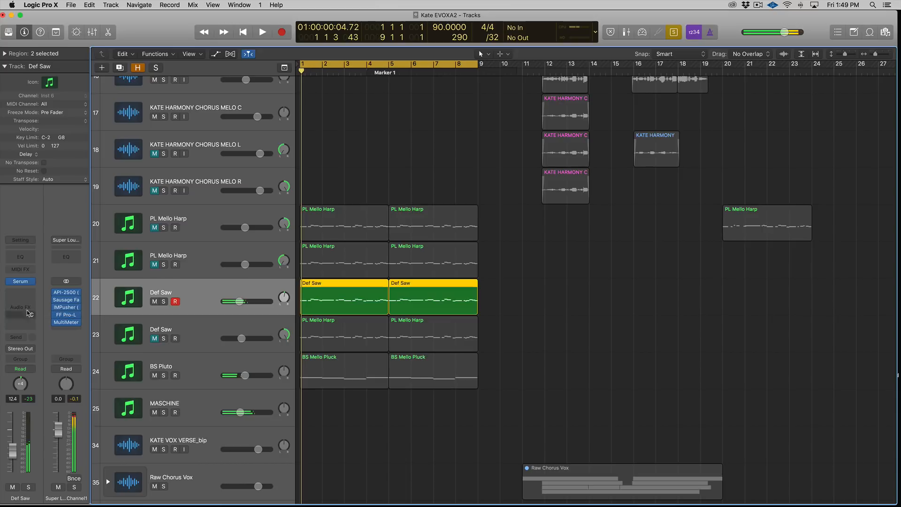
Step: Inspect the Def Saw's stereo image on the Super Loud Channel MultiMeter goniometer during playback
click(69, 325)
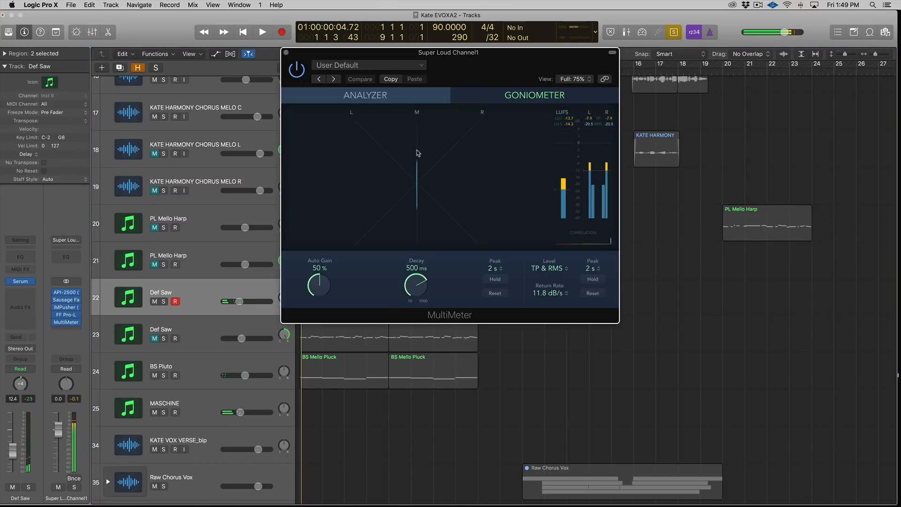
drag(415, 62, 616, 128)
key(space)
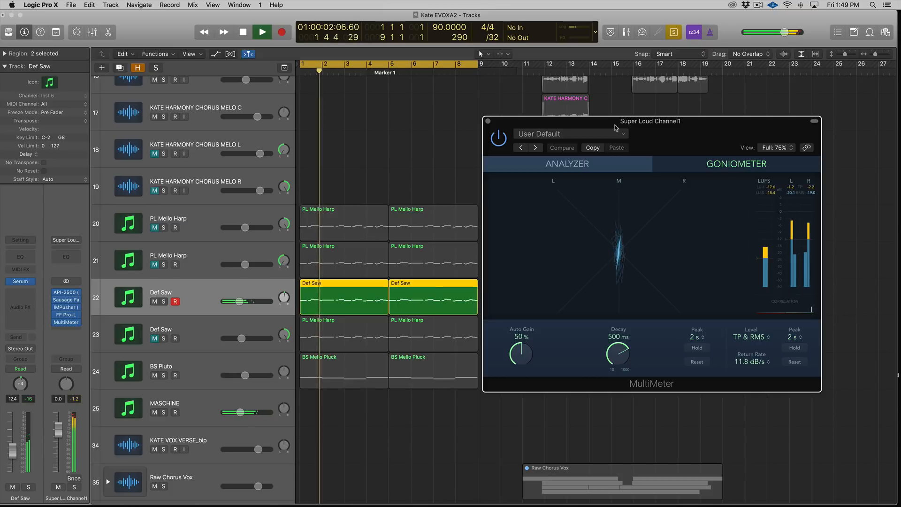
key(space)
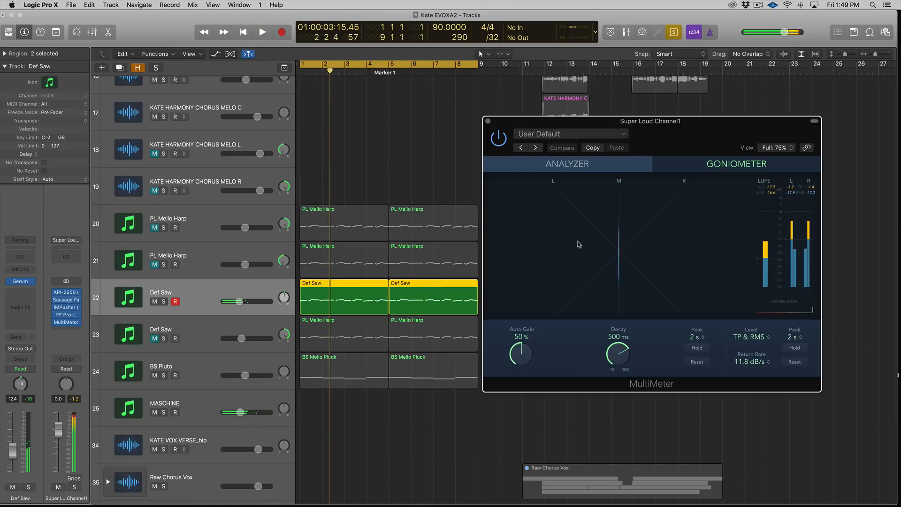
click(281, 338)
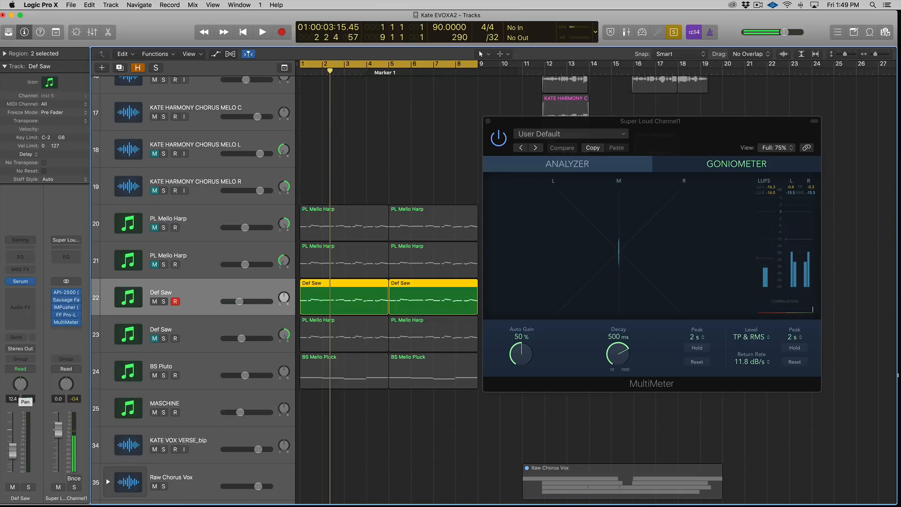
key(space)
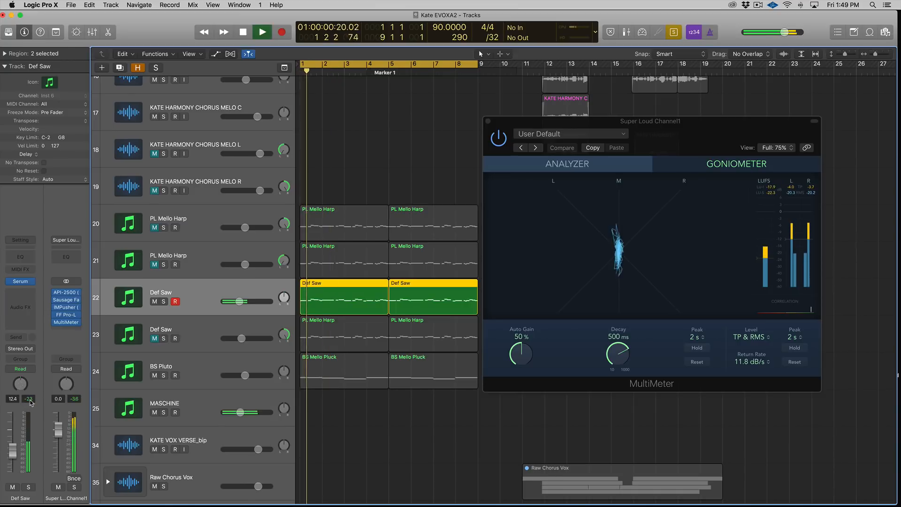
key(space)
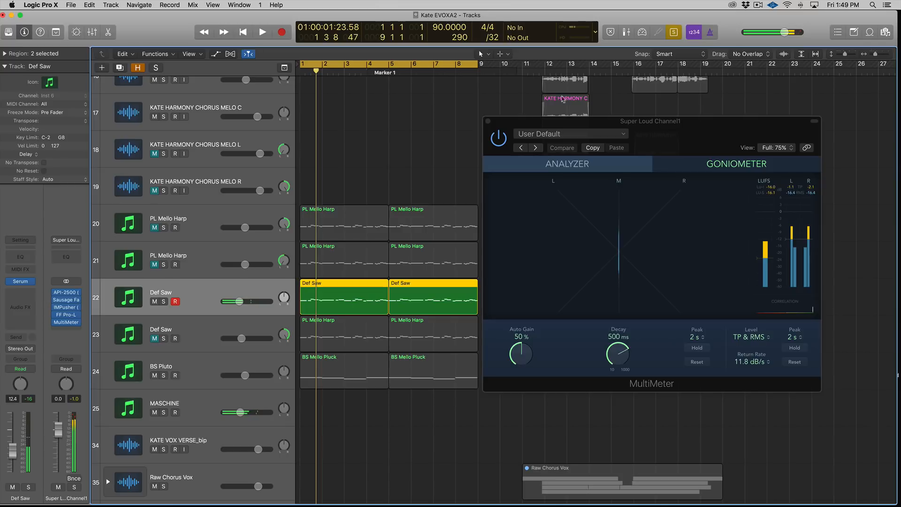
click(488, 121)
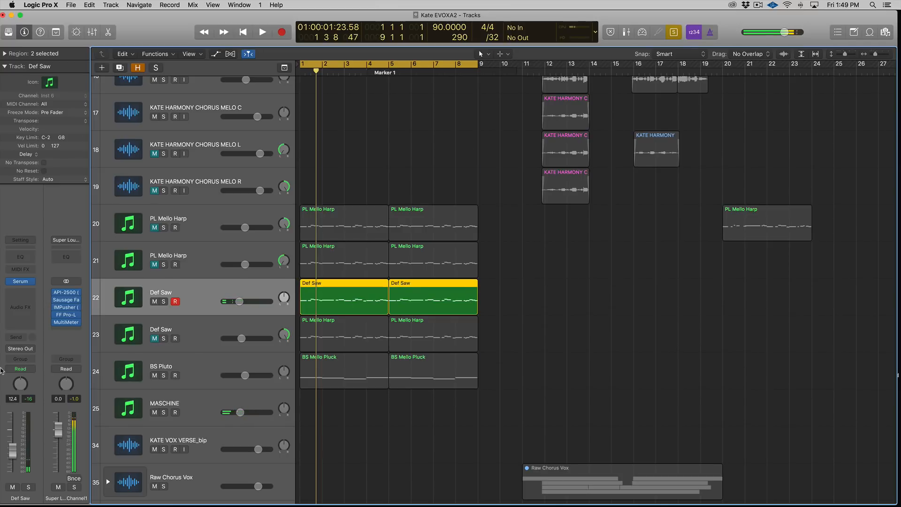
Step: Insert a stereo FF Pro-Q 2 on the Def Saw channel
click(21, 298)
mouse_move(47, 318)
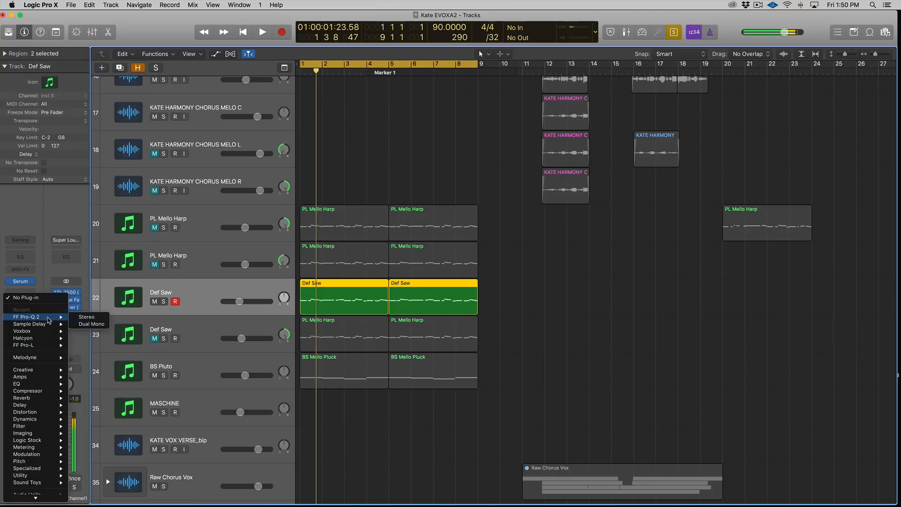
click(86, 317)
drag(253, 46, 721, 142)
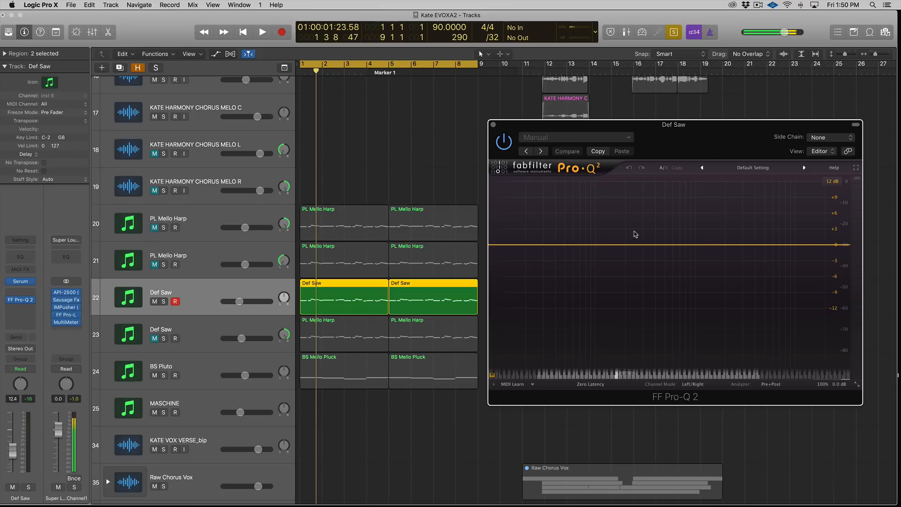
Step: Add a bell boost of about +3.2 dB near 5 kHz and place it on the left channel only
drag(759, 245, 769, 229)
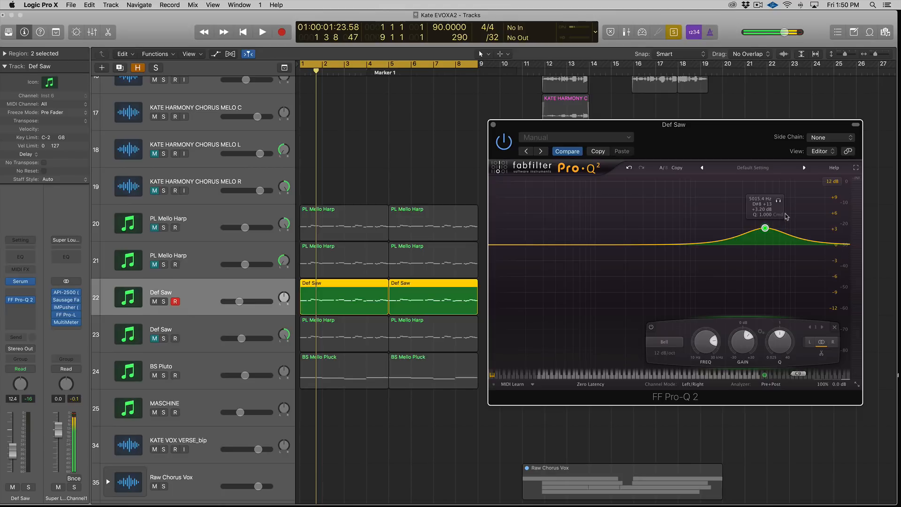
right_click(766, 229)
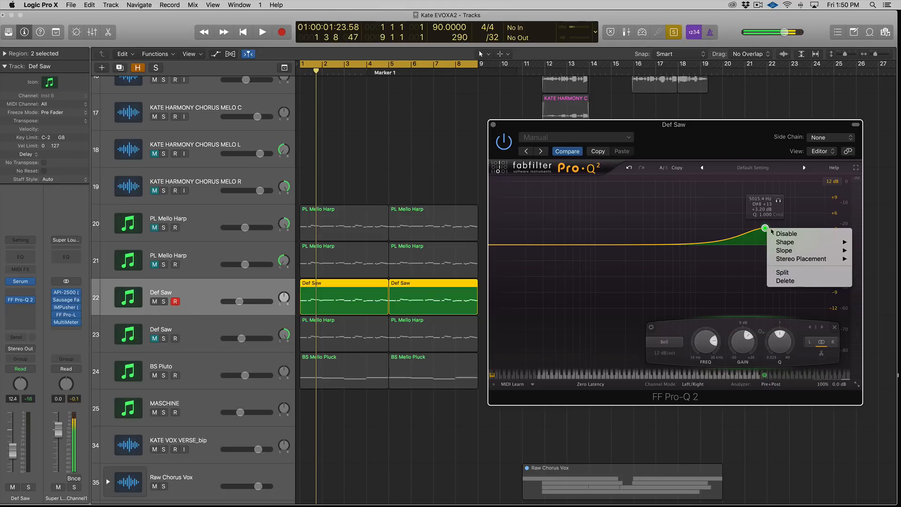
mouse_move(808, 259)
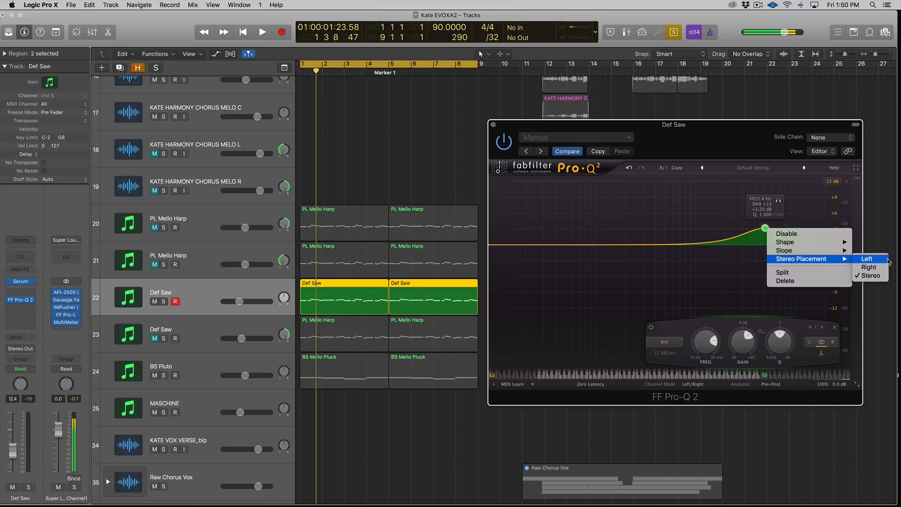
click(886, 261)
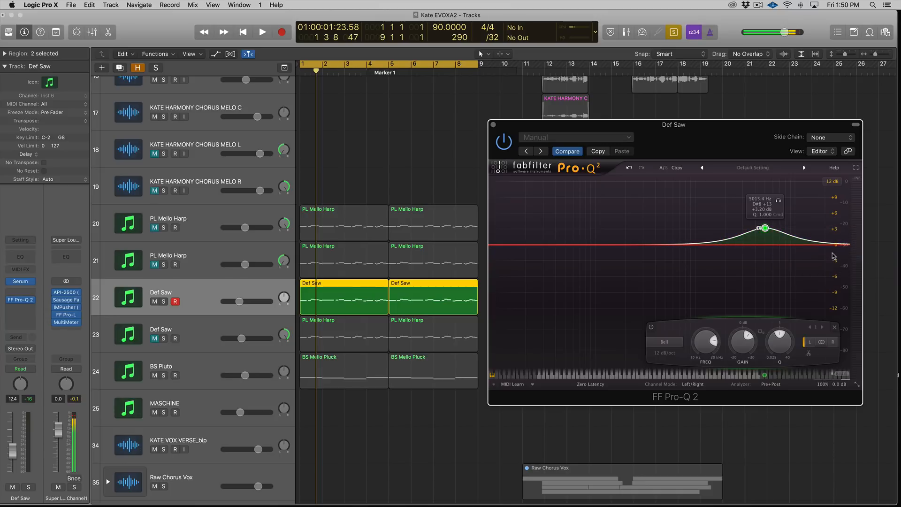
Step: Play the Def Saw and check its stereo image on the MultiMeter goniometer
key(space)
key(ctrl+s)
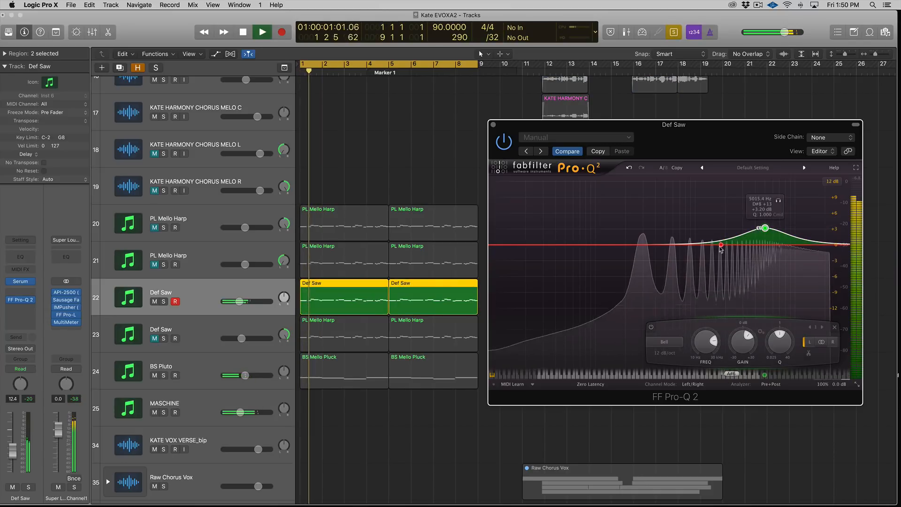
click(66, 322)
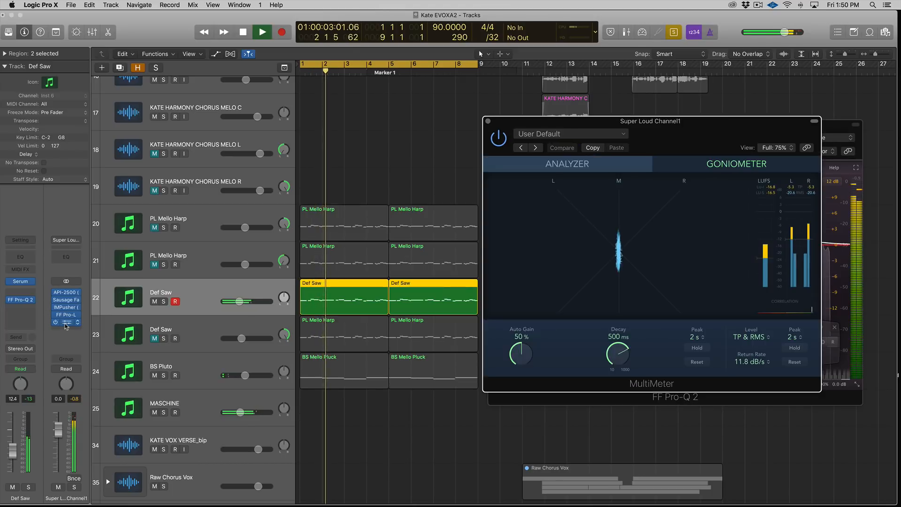
key(space)
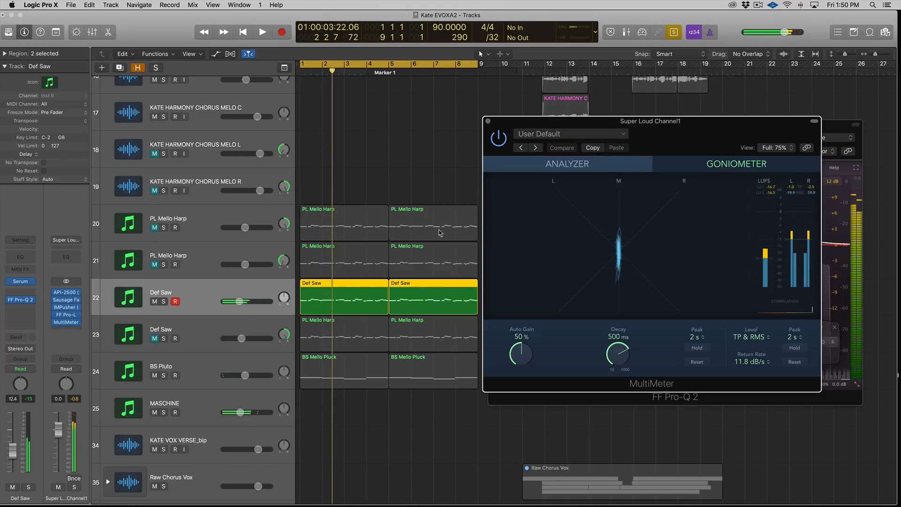
click(487, 121)
Step: Move the left boost to about 6.6 kHz and add a right-channel cut of about -2.7 dB near 5.9 kHz
drag(774, 228, 777, 231)
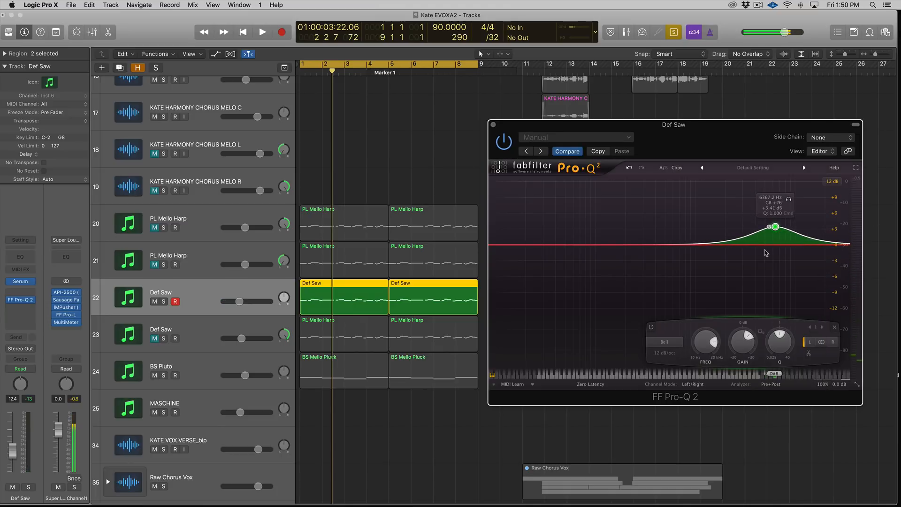
drag(773, 246, 773, 259)
right_click(773, 259)
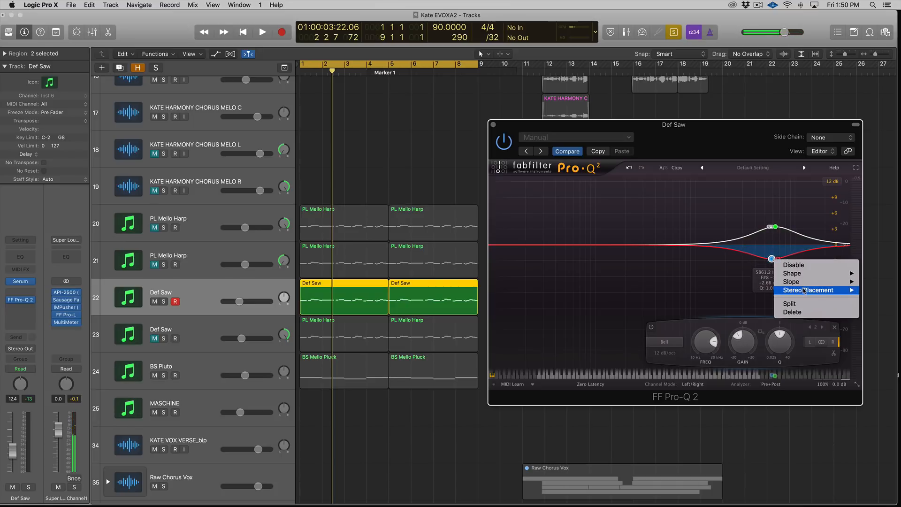
mouse_move(806, 291)
click(889, 300)
key(space)
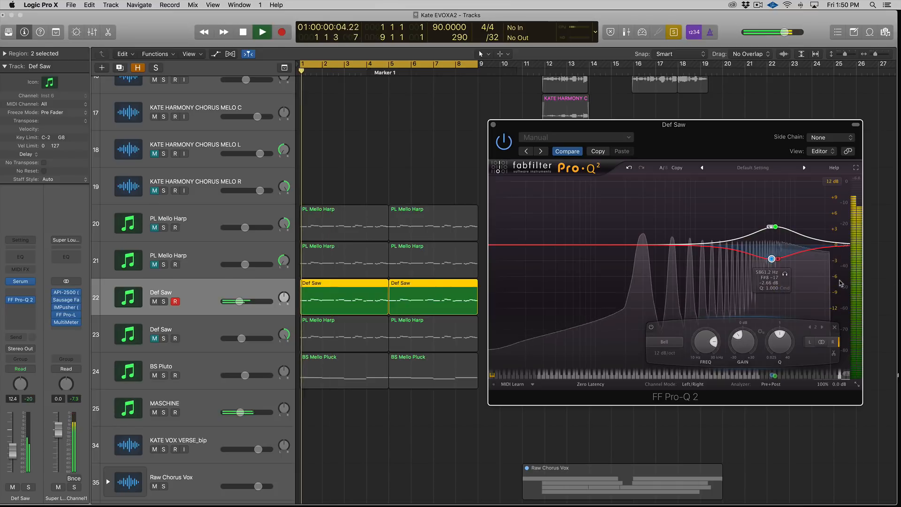
Step: Add a stereo bell boost of about +3.5 dB near 846 Hz and play the Def Saw
click(677, 244)
drag(678, 245, 688, 227)
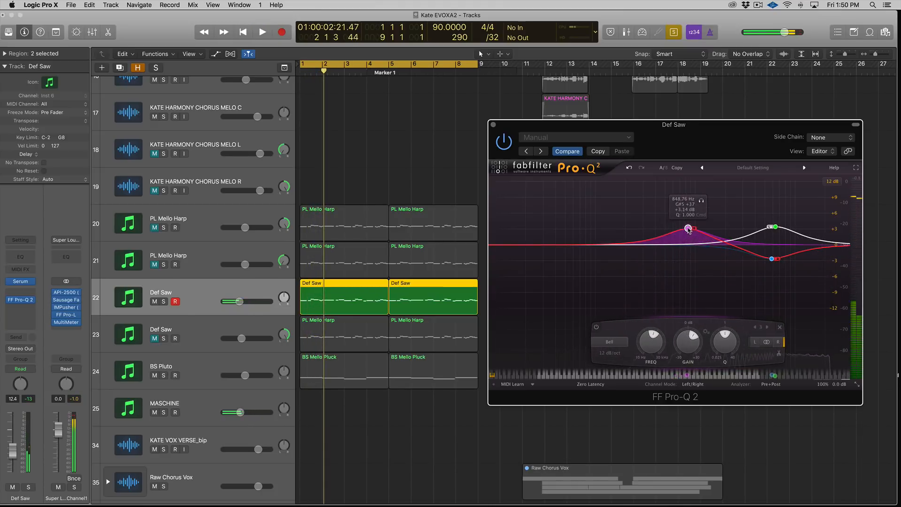
right_click(688, 227)
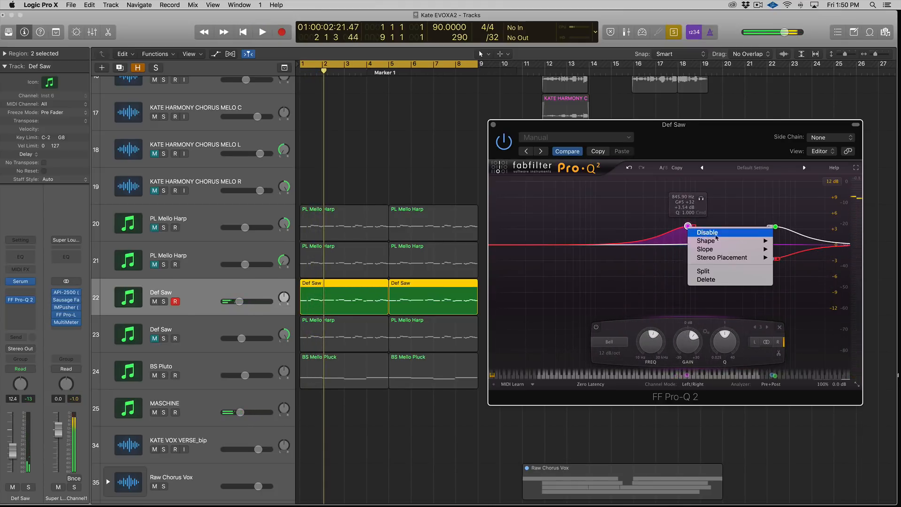
click(683, 231)
key(space)
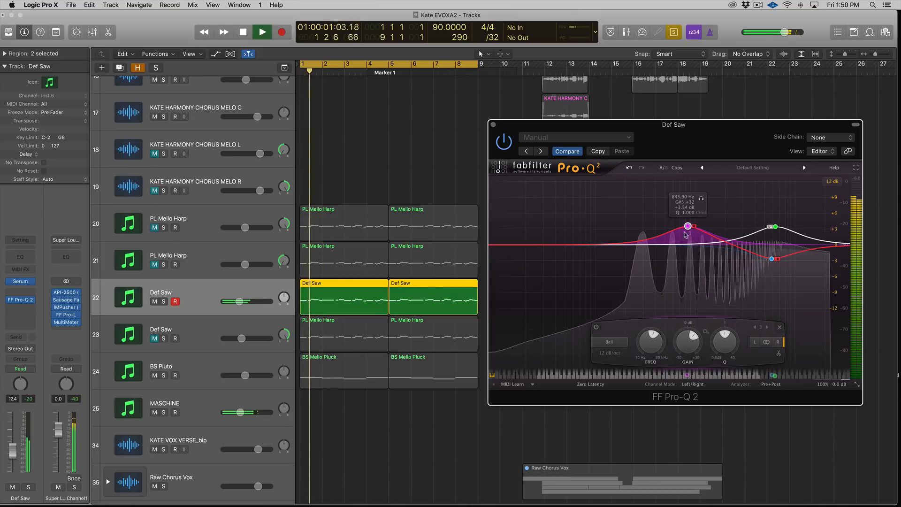
Step: Move the stereo bell boost to about 1.46 kHz at about +2.4 dB and stop playback
drag(694, 230, 716, 236)
key(space)
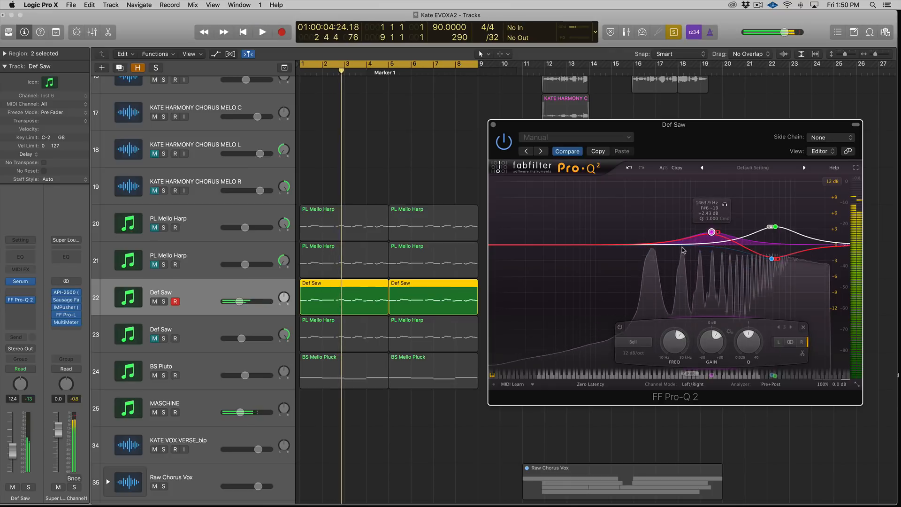
Step: Add a bell cut of about -2.1 dB near 685 Hz and place it on the right channel only
double_click(679, 245)
drag(679, 244, 678, 255)
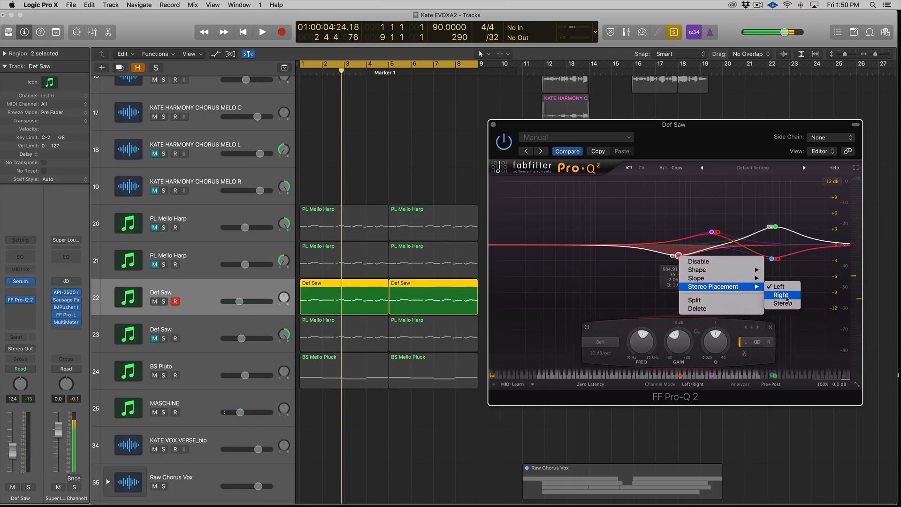
click(775, 286)
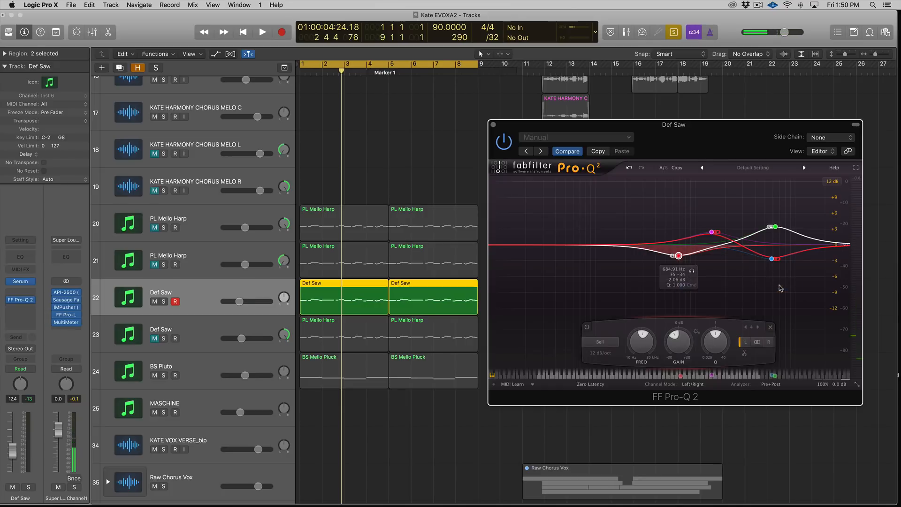
Step: Solo and play the Def Saw, check its stereo image on the MultiMeter goniometer, then unsolo it
key(space)
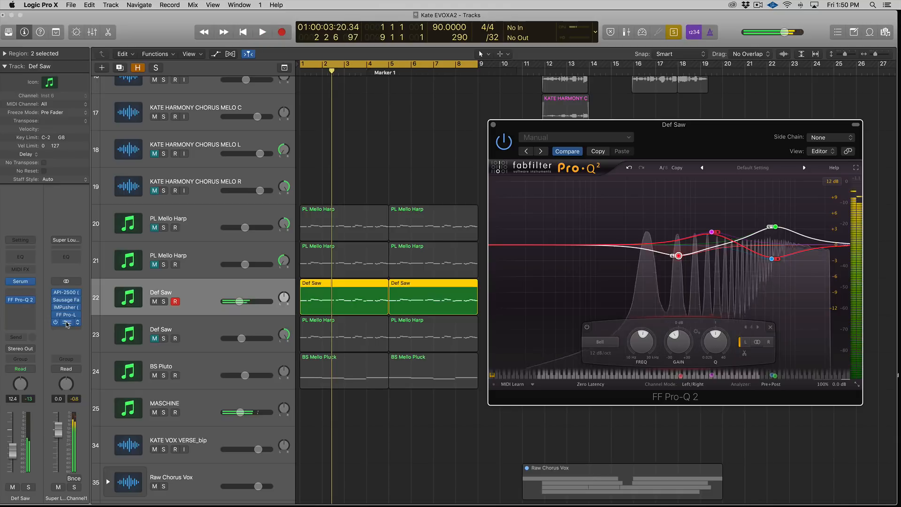
key(space)
key(s)
key(space)
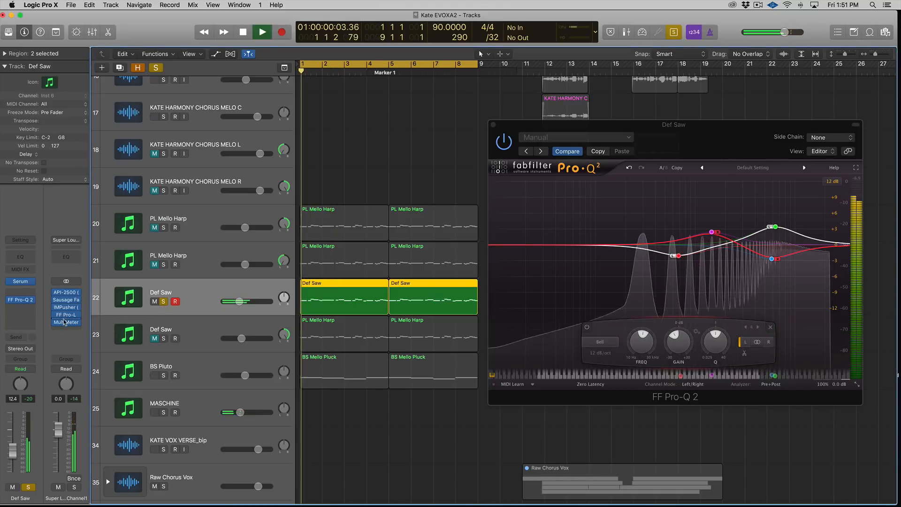
click(65, 323)
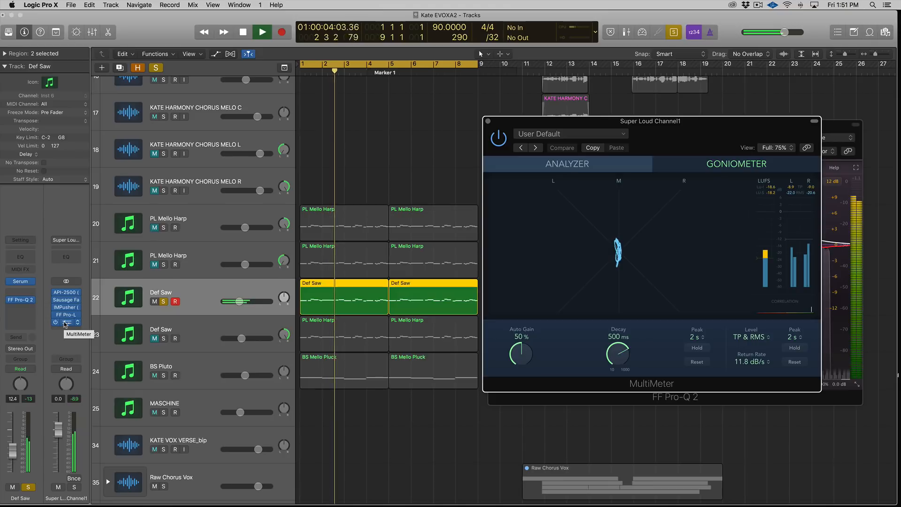
key(space)
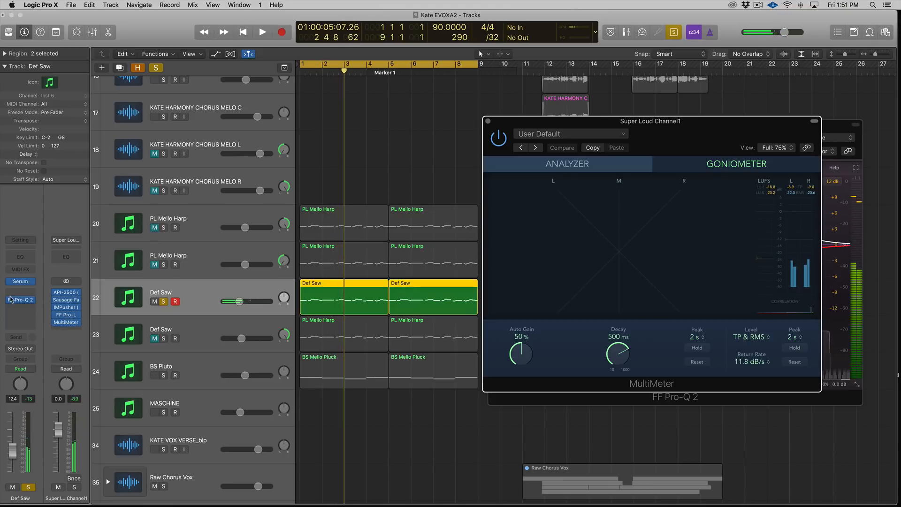
key(Return)
key(space)
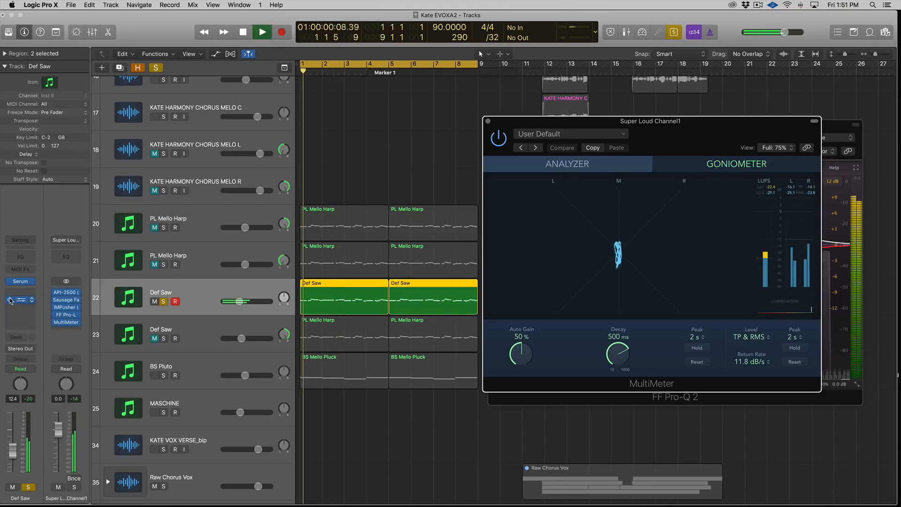
click(163, 301)
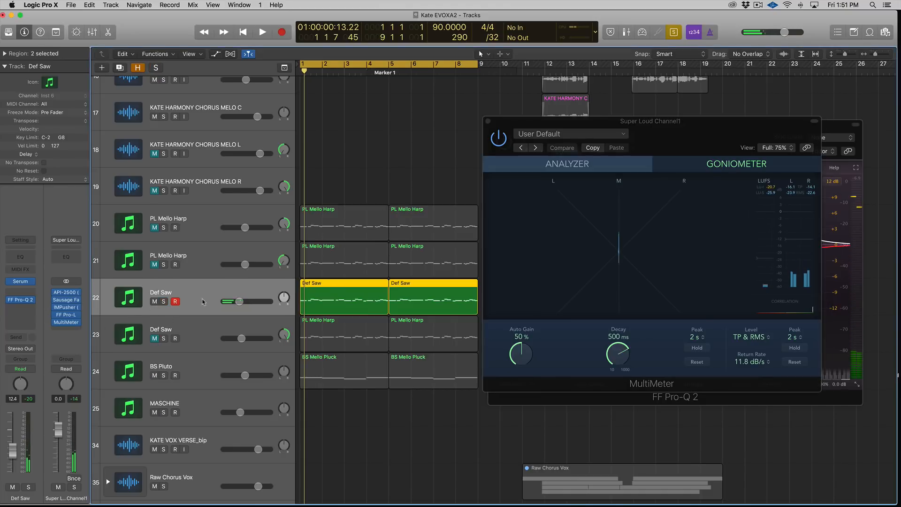
click(489, 122)
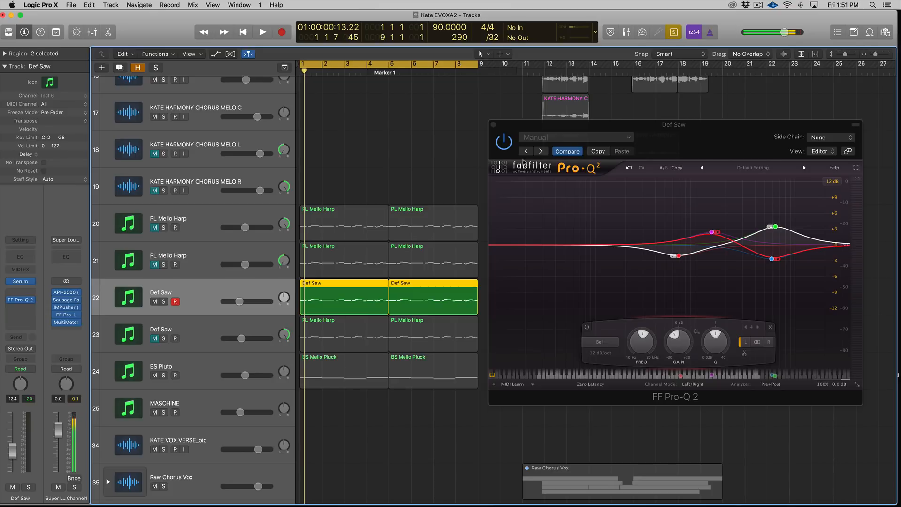
Step: Insert a Voxbox plug-in on the Def Saw channel below FF Pro-Q 2
click(29, 293)
click(24, 283)
click(24, 299)
click(31, 301)
mouse_move(42, 331)
click(83, 333)
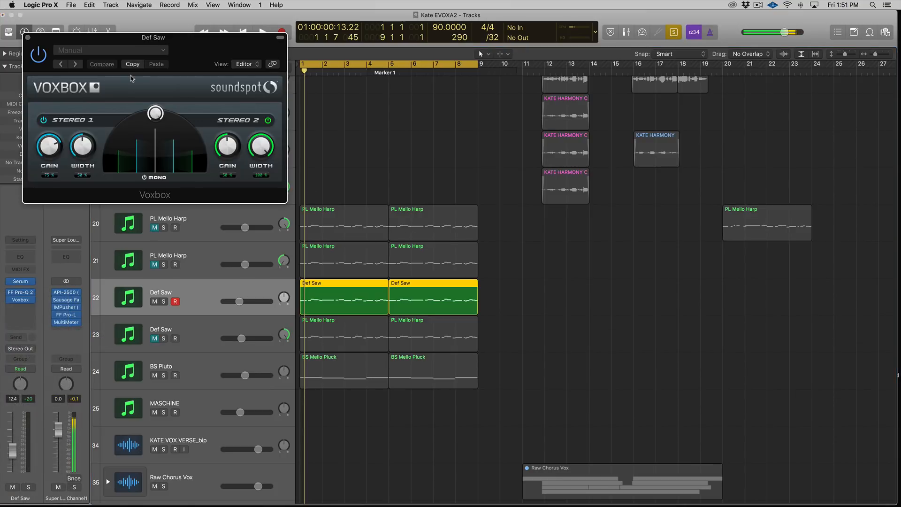
drag(101, 38, 532, 93)
Step: Turn down the gain and width knobs of both Voxbox stereo sections
drag(477, 206, 481, 272)
drag(514, 227, 514, 251)
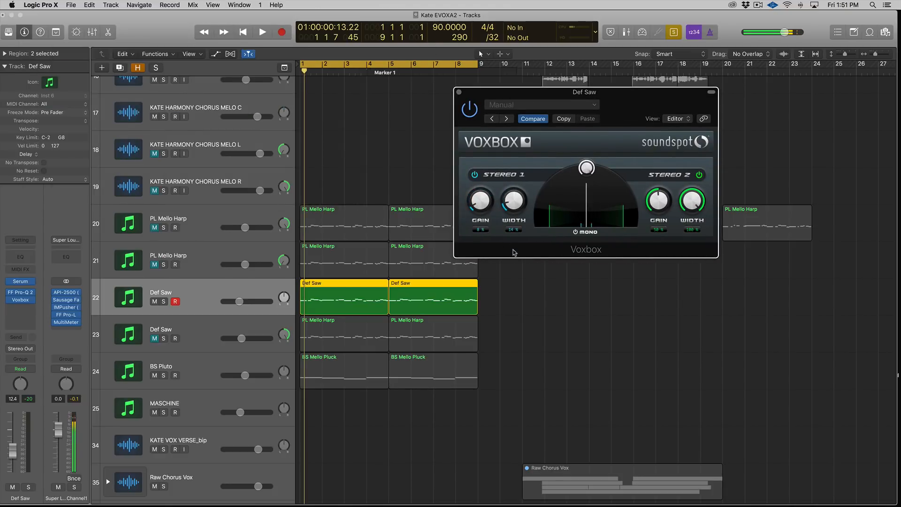
drag(660, 210, 658, 255)
drag(694, 206, 689, 279)
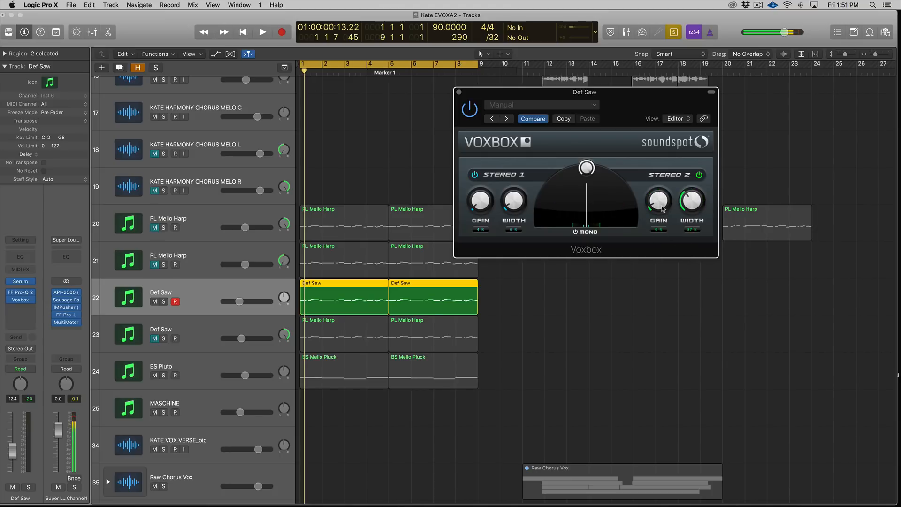
drag(687, 215, 688, 220)
Step: Play the Def Saw from the start and check its stereo image on the goniometer
key(space)
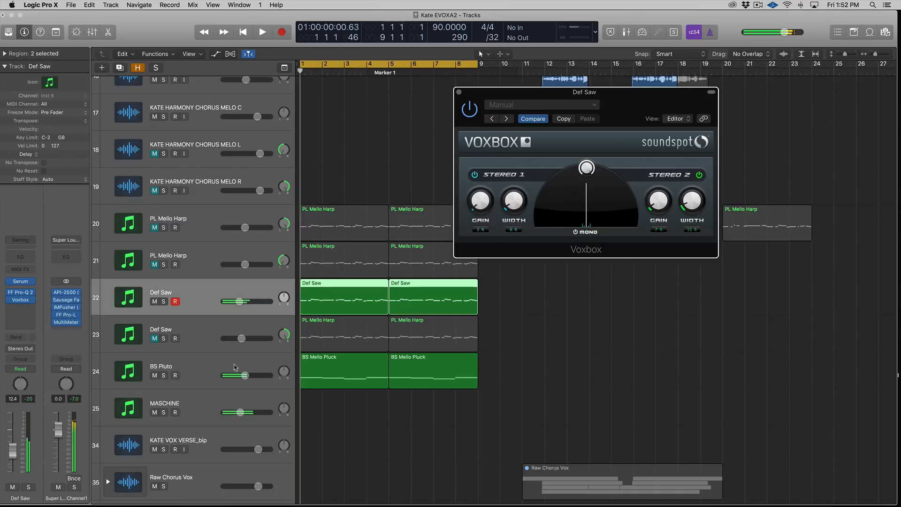
key(Return)
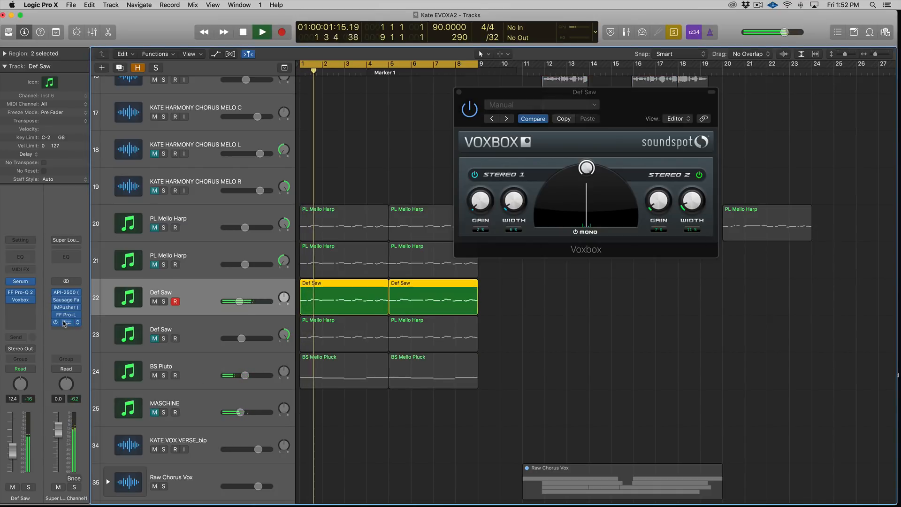
click(65, 323)
key(space)
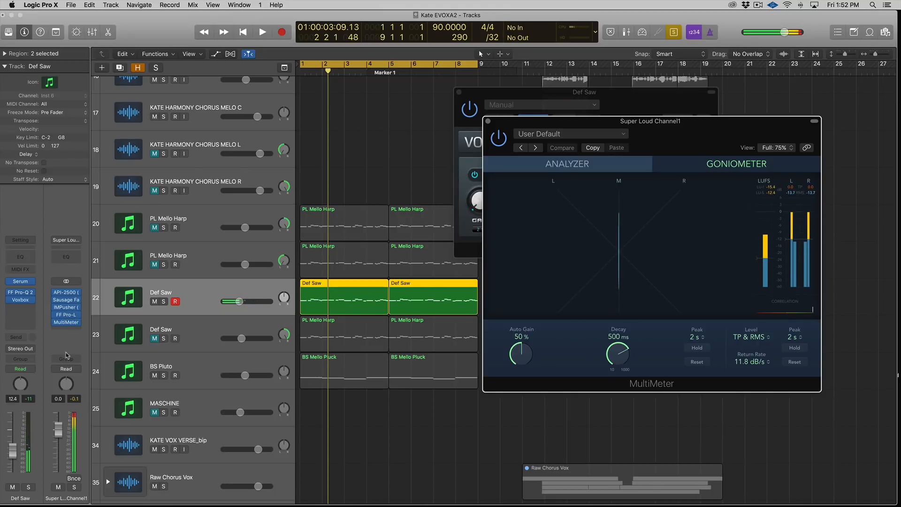
Step: Toggle the Voxbox bypass to compare the Def Saw's stereo image, then close both plug-in windows
mouse_move(9, 301)
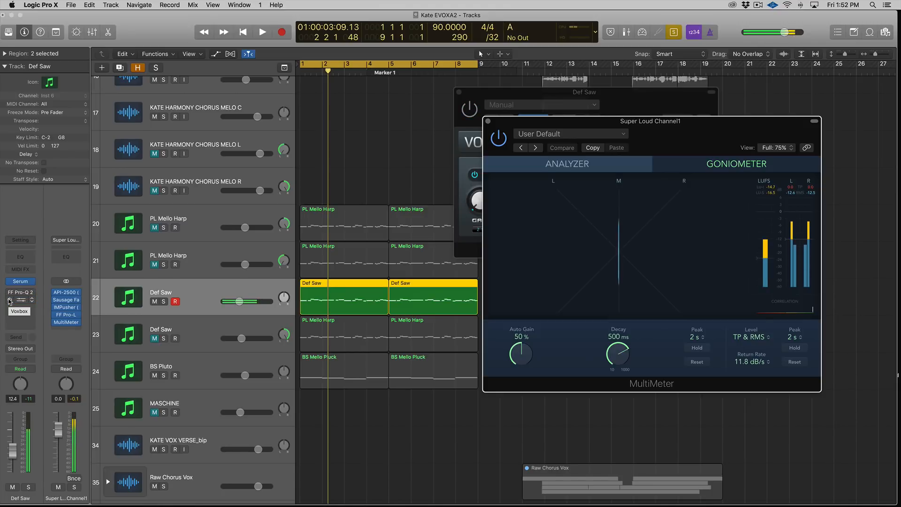
click(10, 300)
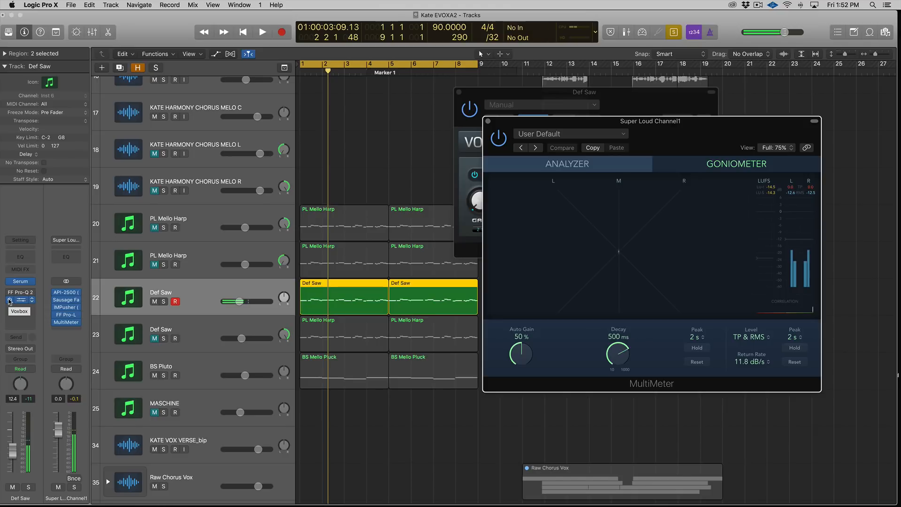
click(488, 122)
click(459, 93)
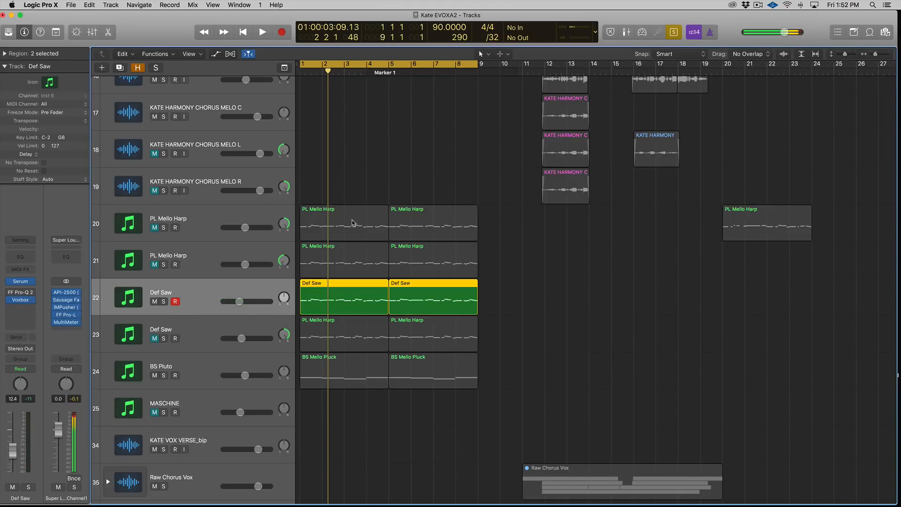
Step: Toggle the FF Pro-Q 2 bypass to compare the Def Saw's stereo image on the goniometer
click(18, 293)
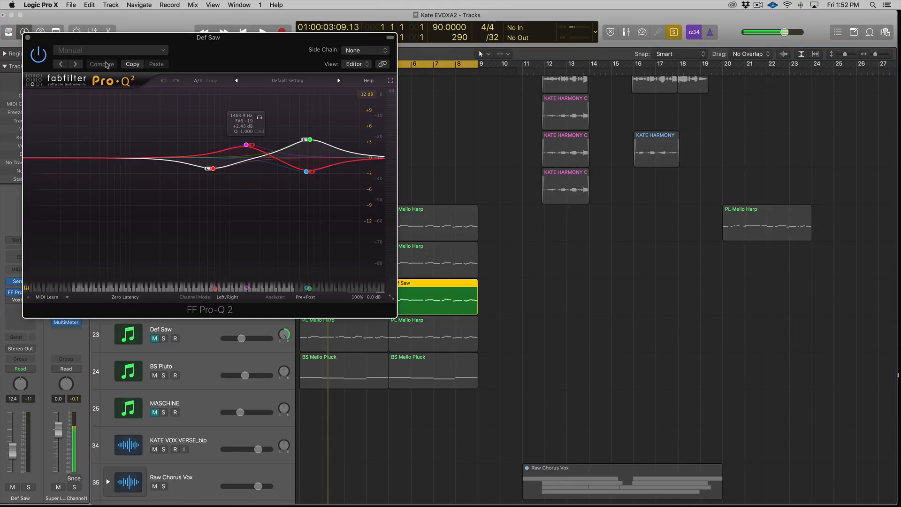
click(27, 37)
click(66, 322)
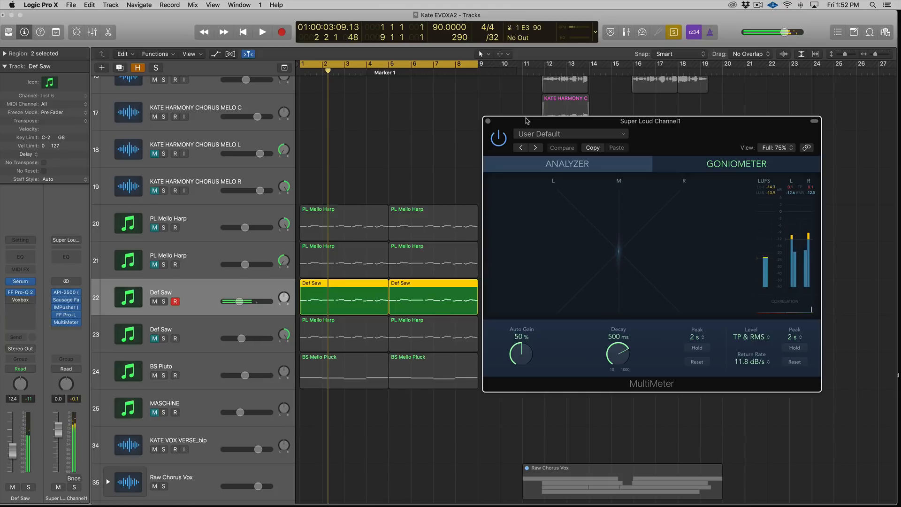
mouse_move(9, 292)
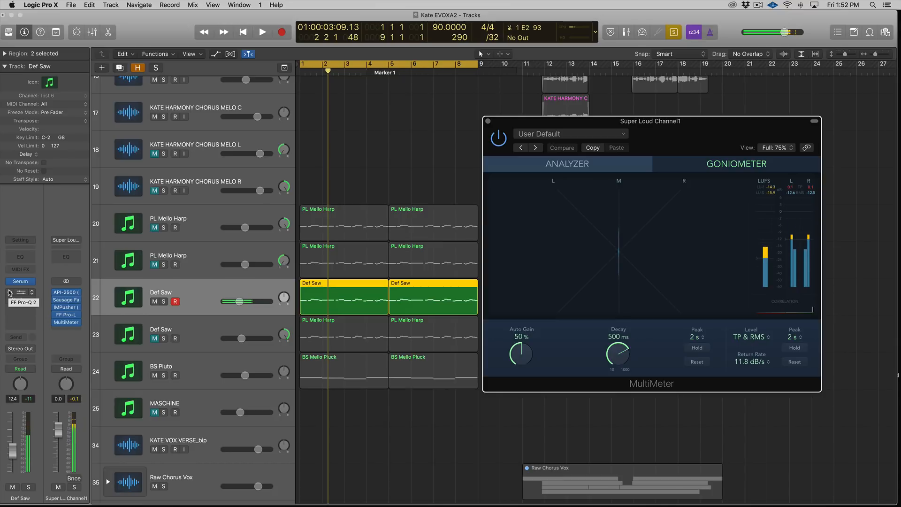
click(9, 292)
click(9, 293)
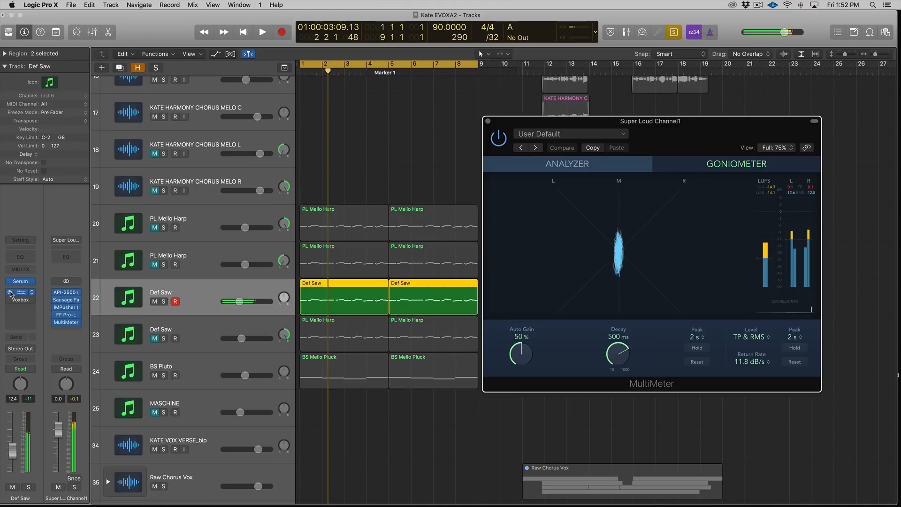
click(488, 122)
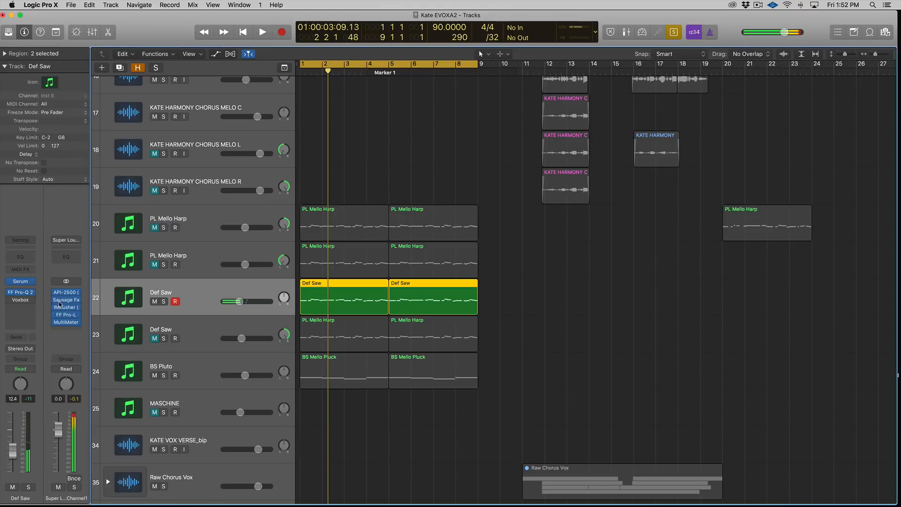
Step: Raise the stereo bell boost to about +3.1 dB near 1.47 kHz in FF Pro-Q 2
click(20, 293)
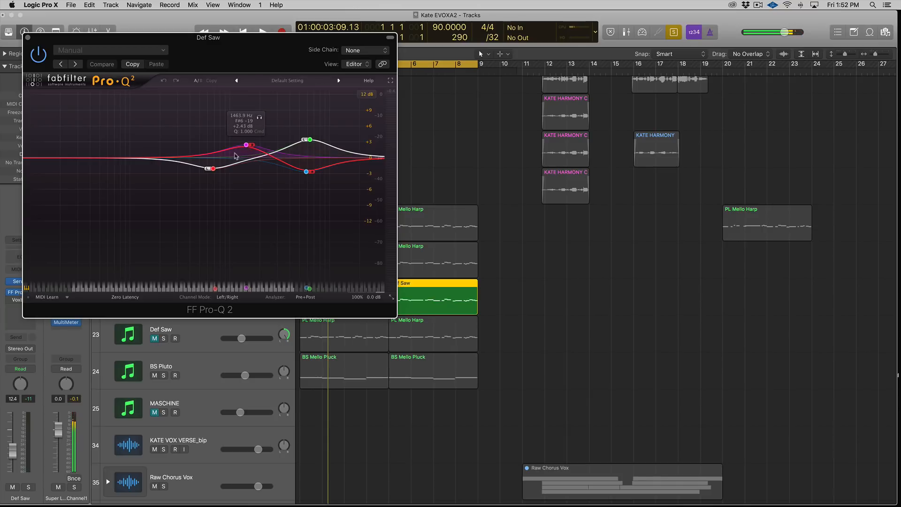
drag(249, 150, 251, 146)
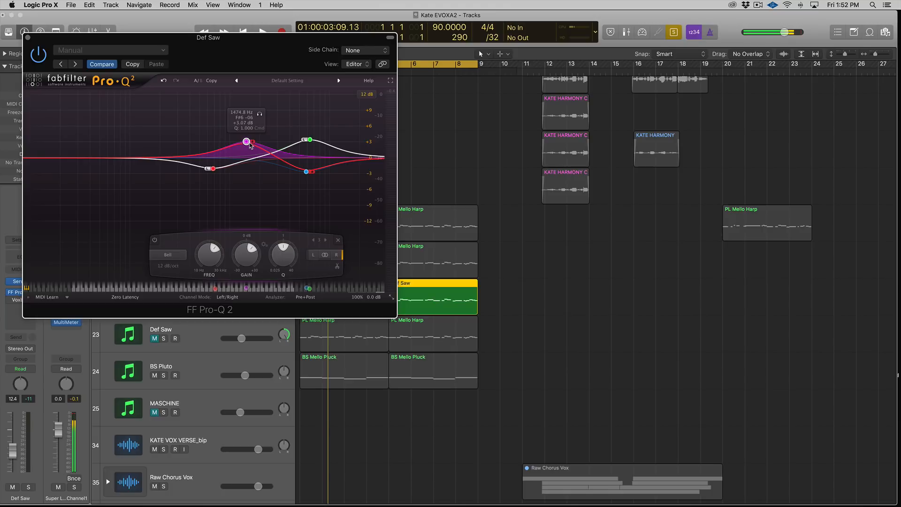
drag(183, 46, 616, 121)
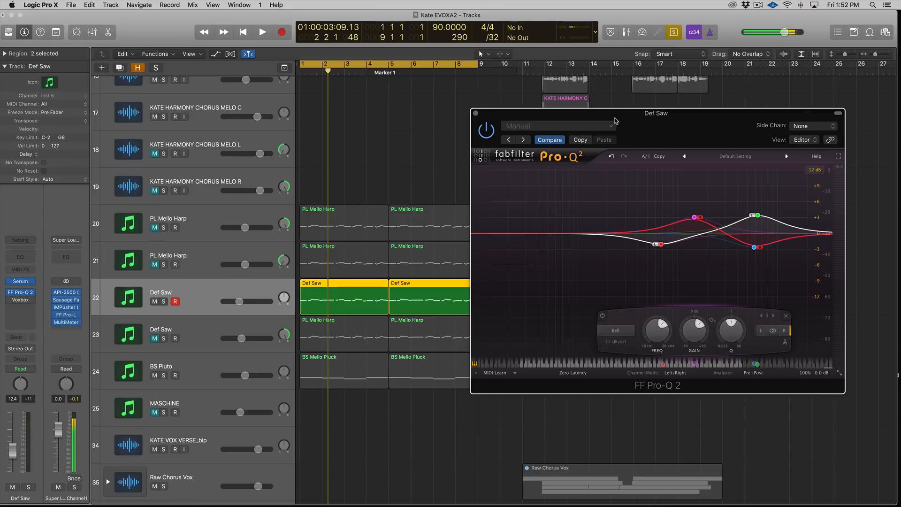
mouse_move(645, 220)
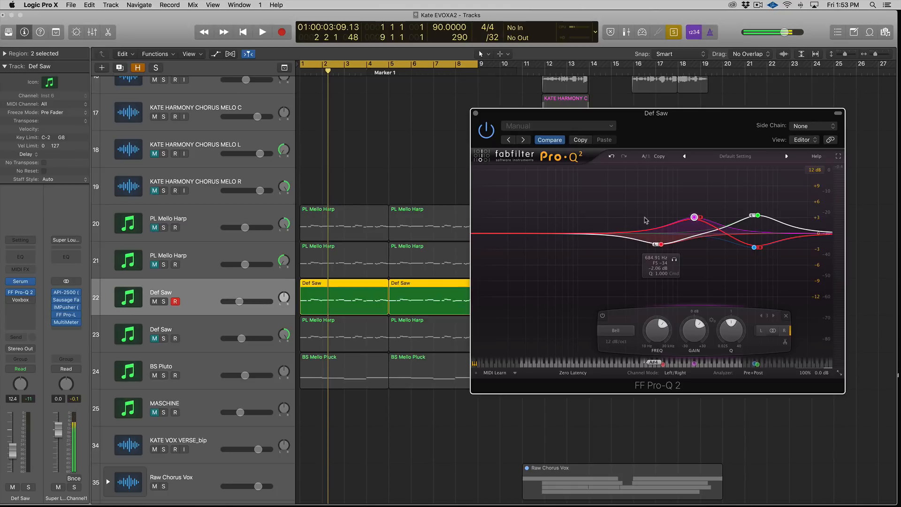
click(475, 113)
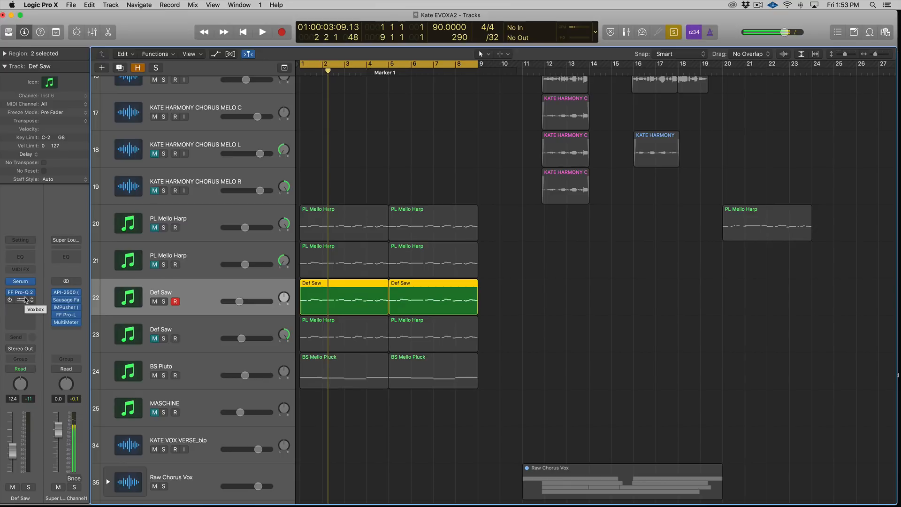
Step: Set a cycle region over the harmony chorus section around bars 12 to 14 and play it
key(ctrl+s)
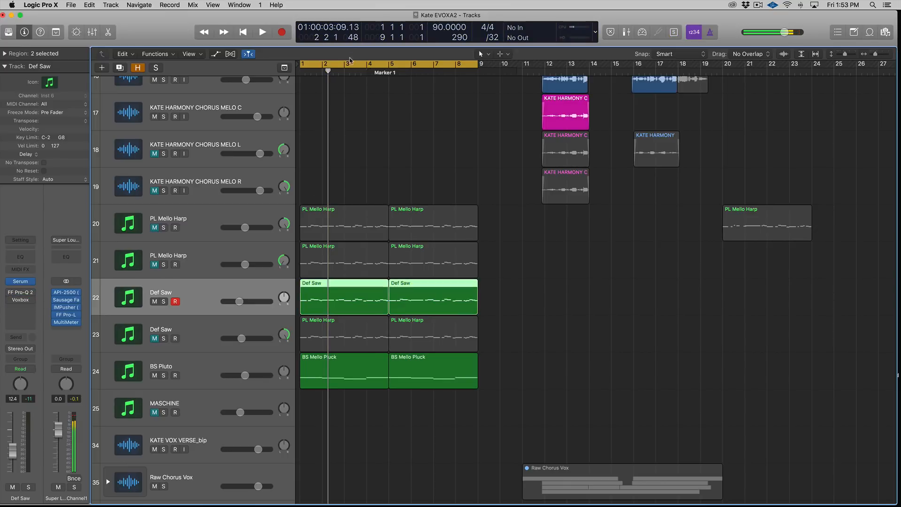
click(350, 63)
key(super+Left)
key(super+Up)
key(super+Up)
drag(470, 63, 500, 64)
scroll(505, 105, right, 8)
scroll(505, 105, right, 15)
scroll(506, 106, left, 5)
key(space)
scroll(629, 127, right, 8)
scroll(631, 126, up, 4)
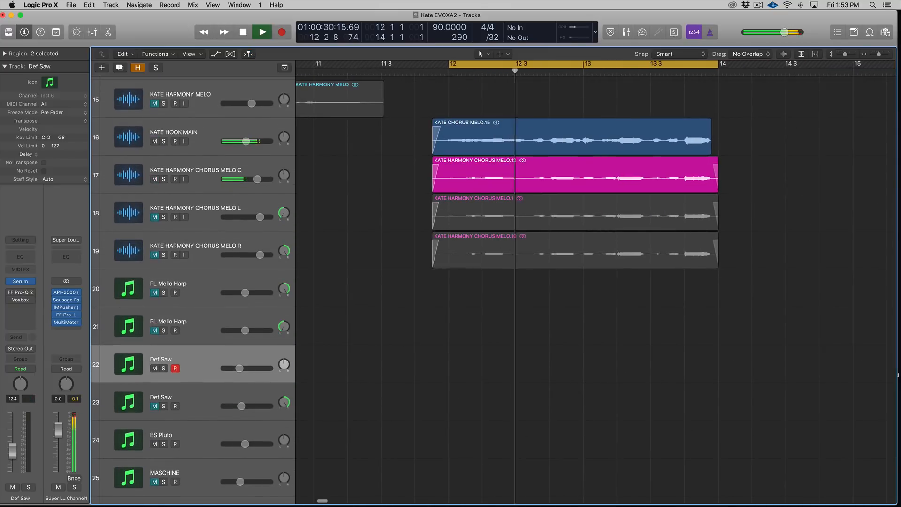
drag(450, 65, 432, 64)
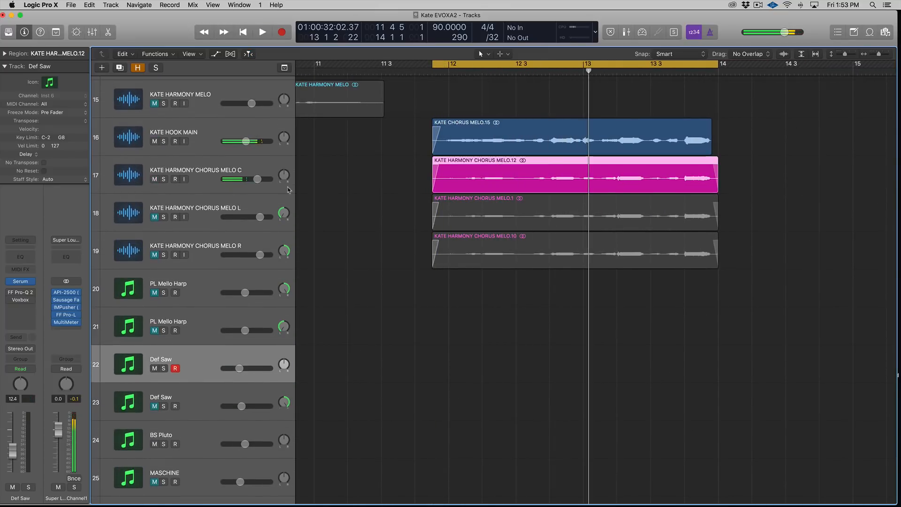
Step: Select the KATE HARMONY CHORUS MELO C track, play the chorus, and enlarge the track heights
click(248, 172)
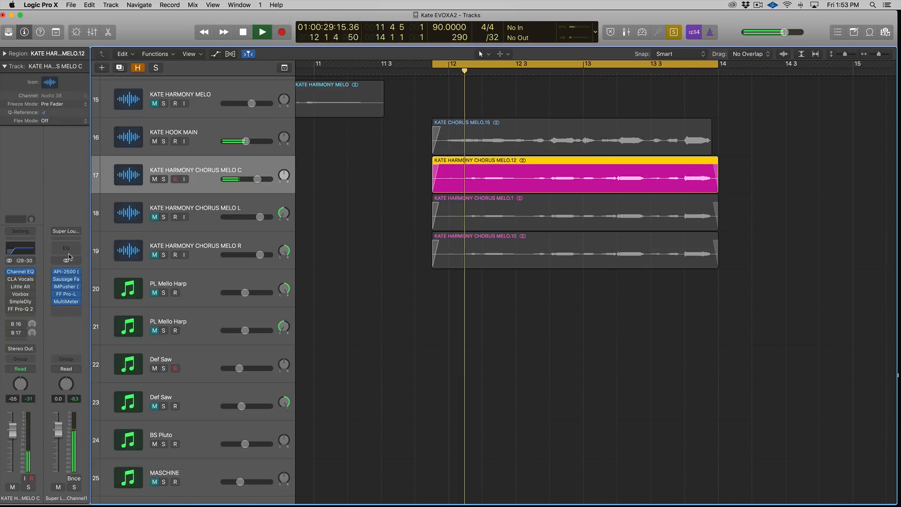
key(space)
scroll(494, 219, down, 2)
scroll(494, 219, down, 5)
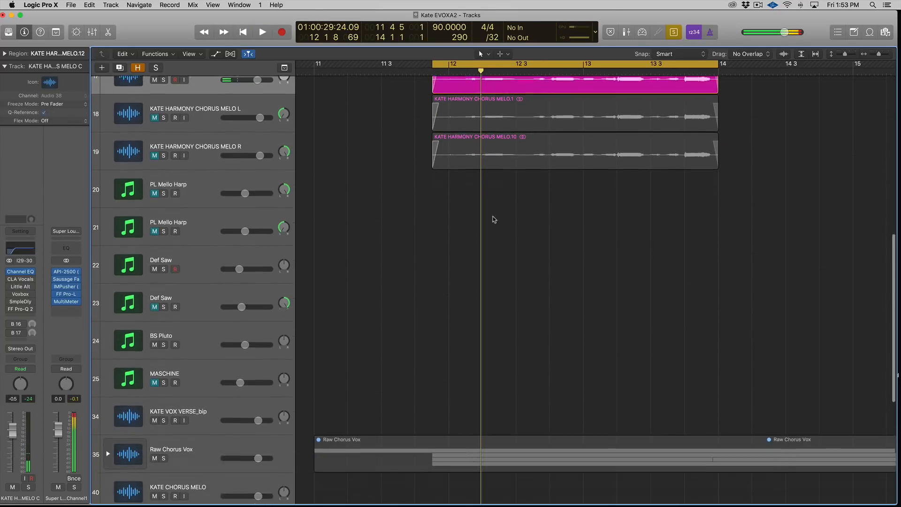
scroll(493, 219, up, 5)
scroll(493, 219, up, 3)
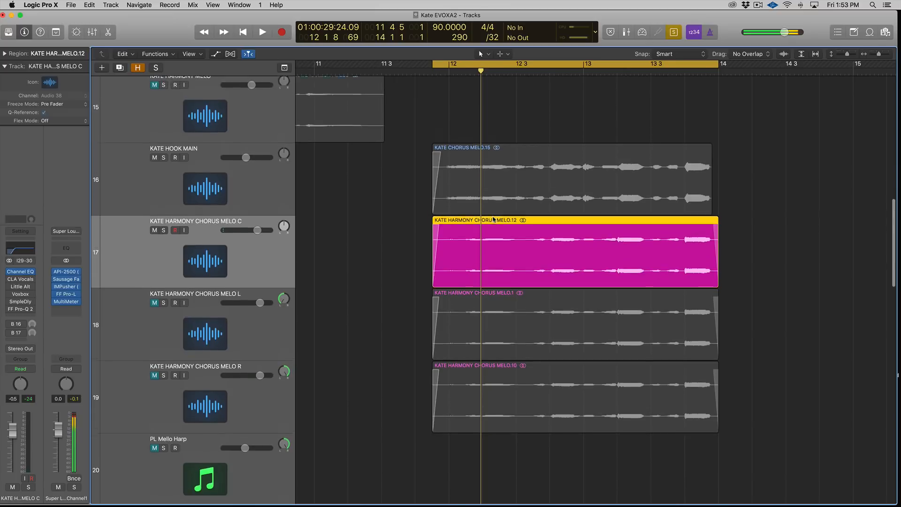
Step: Open the FF Pro-R reverb on the Aux 9 bus fed by the chorus C track's Bus 16 send and inspect it
click(10, 333)
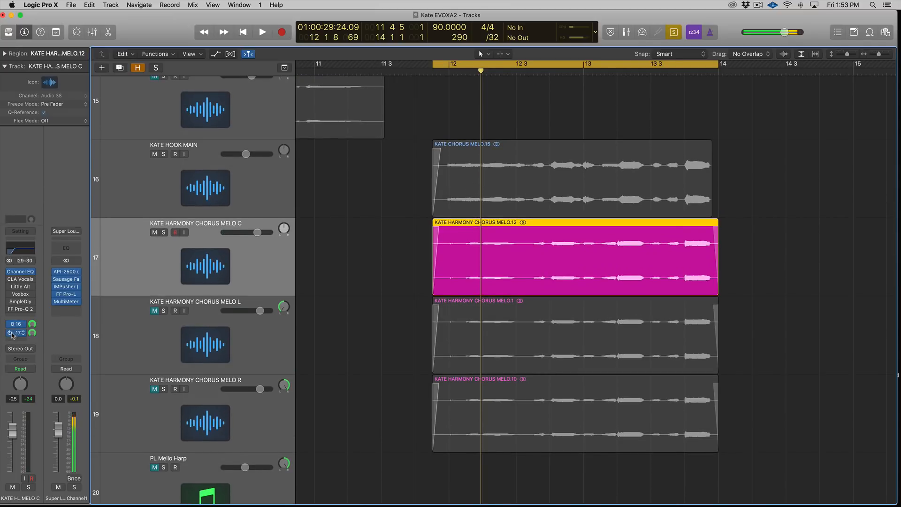
click(21, 324)
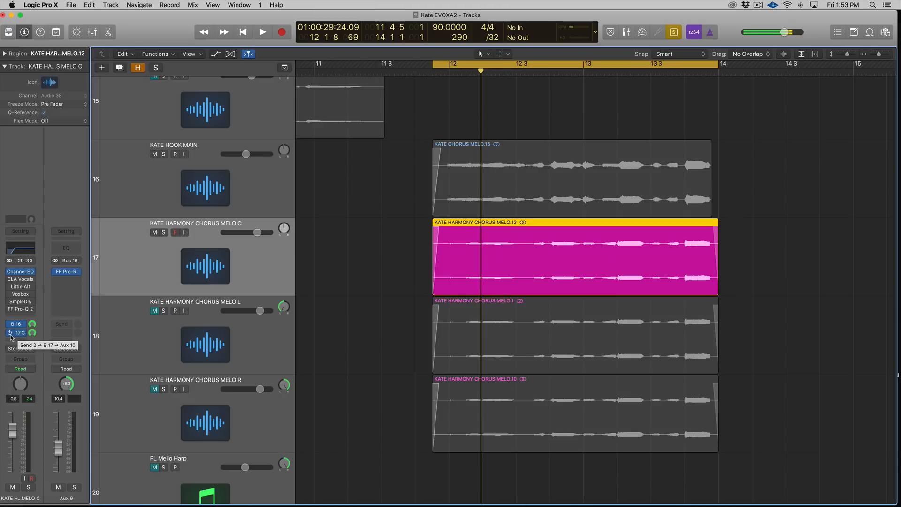
click(10, 333)
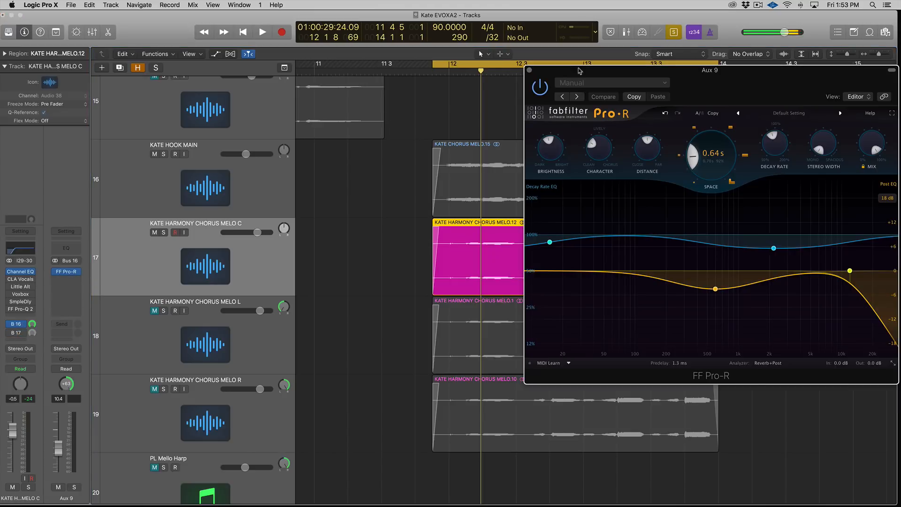
drag(634, 73, 592, 100)
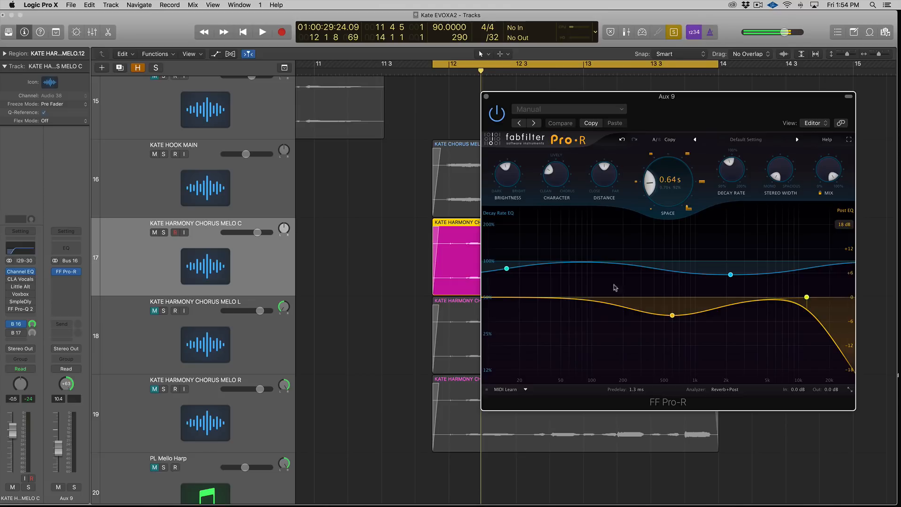
mouse_move(722, 266)
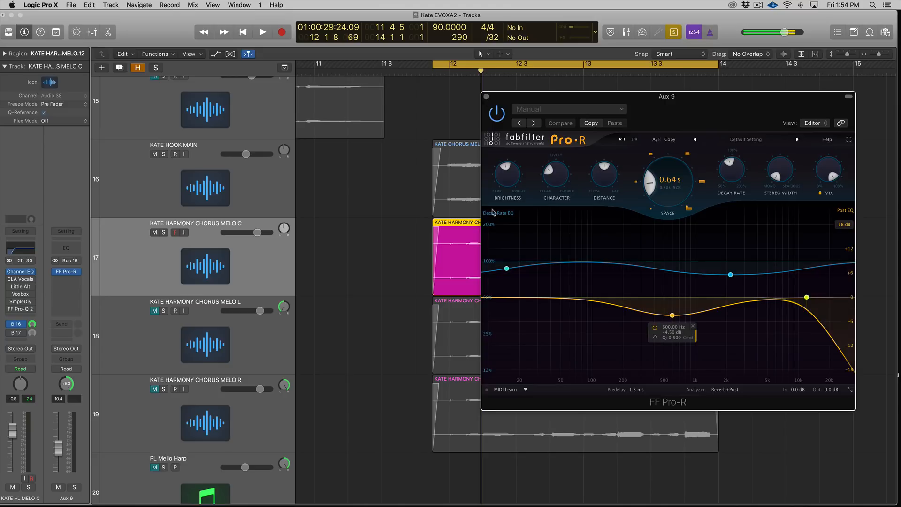
mouse_move(663, 184)
scroll(663, 184, down, 1)
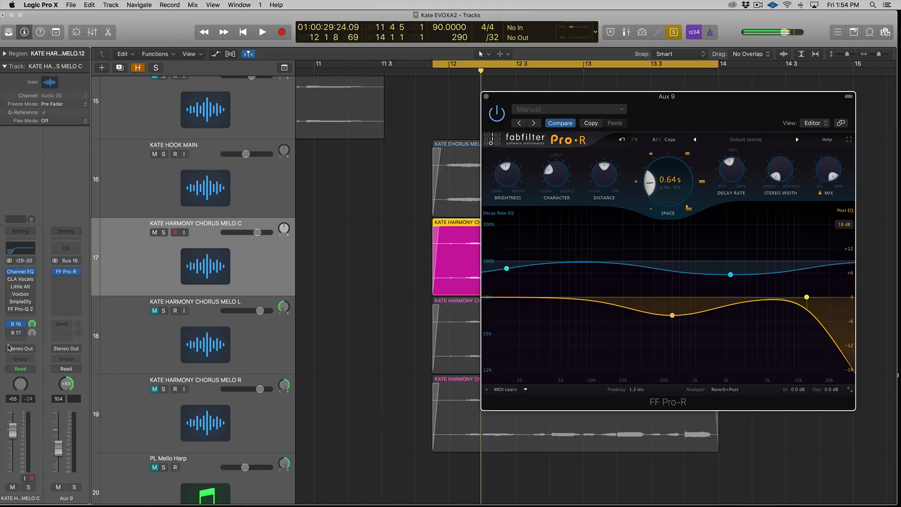
Step: Solo the Aux 9 reverb and the chorus C track in turn while playing to hear the reverb
click(72, 487)
key(space)
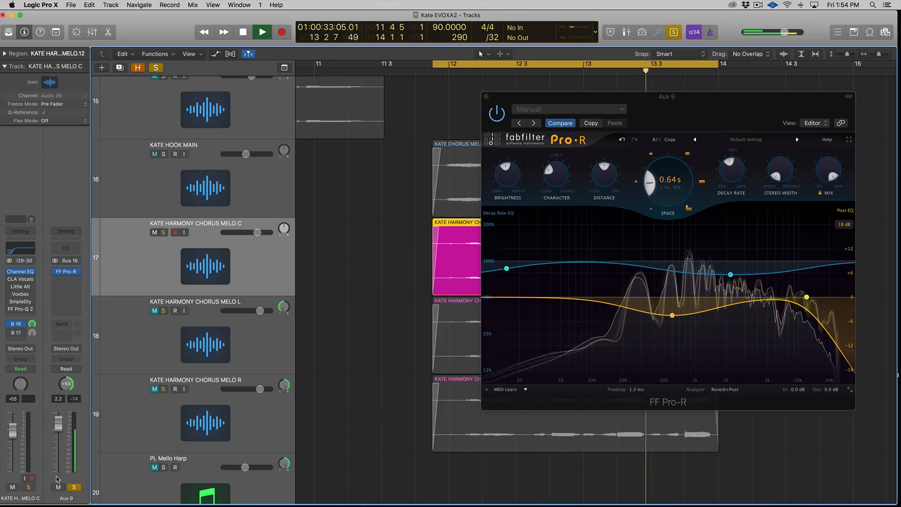
click(28, 487)
key(space)
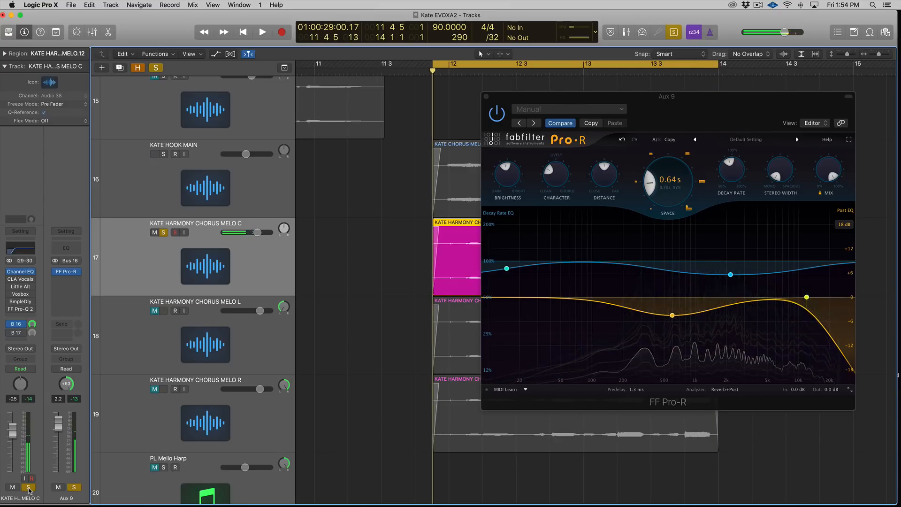
click(29, 488)
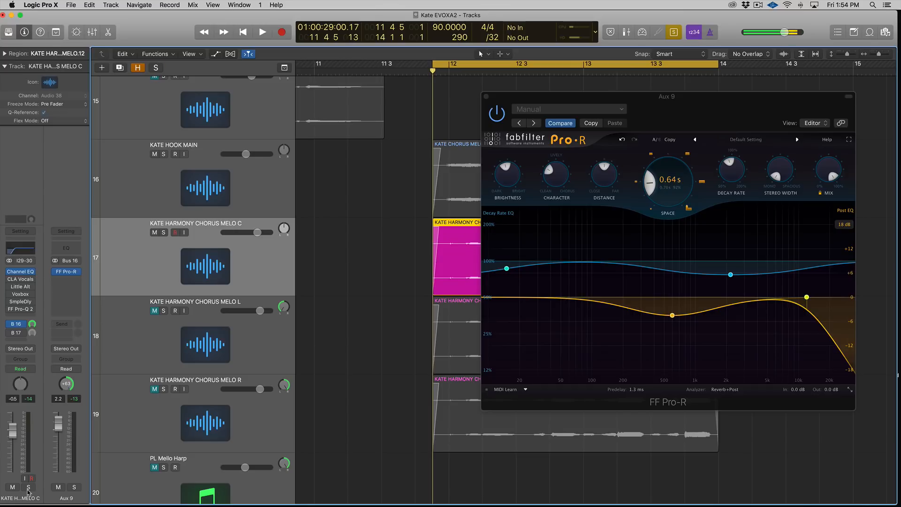
click(29, 487)
key(space)
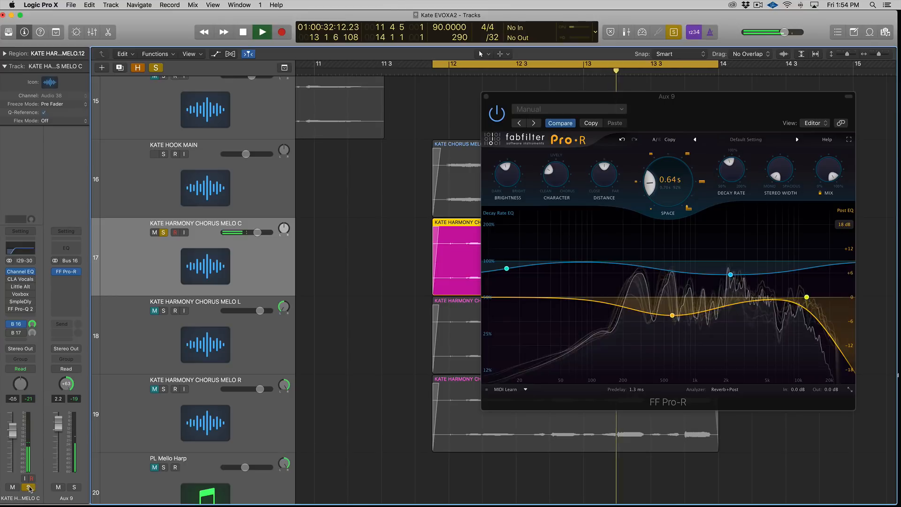
click(28, 487)
key(space)
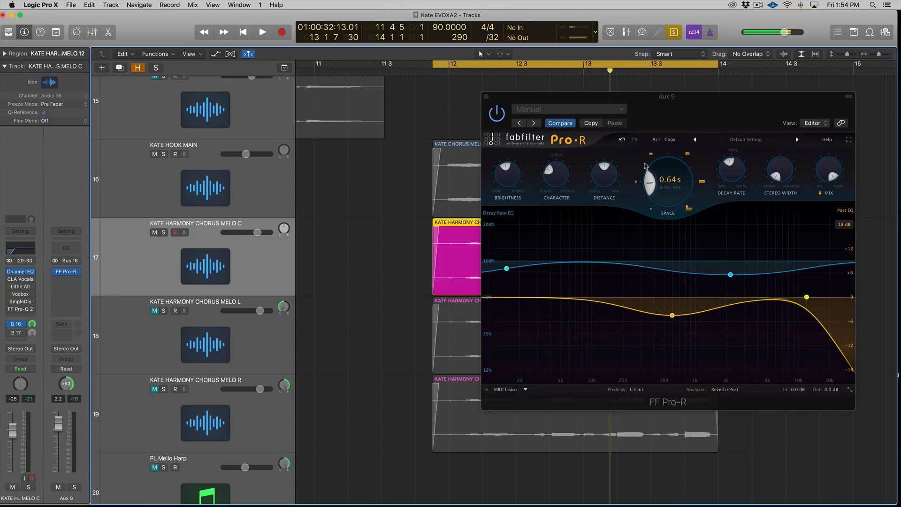
Step: Lower the Aux 9 reverb's Space to 0.62 s and close the plug-in window
click(667, 187)
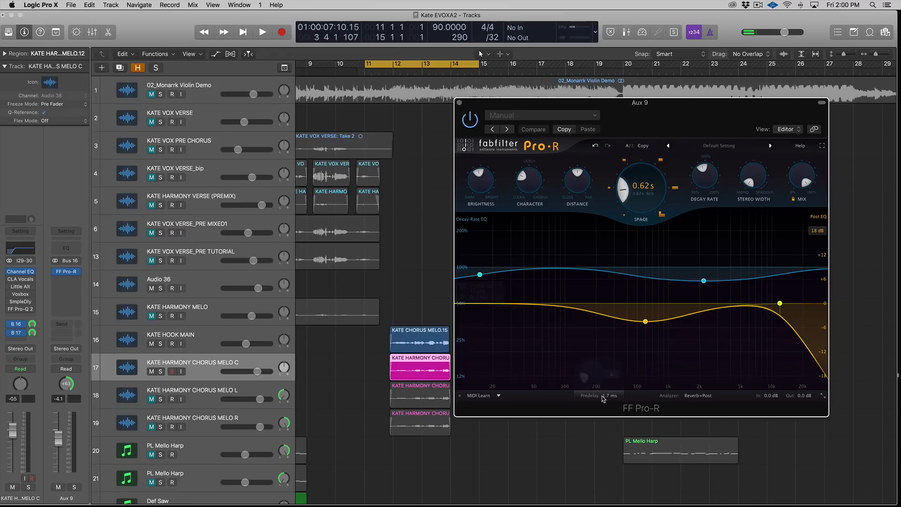
mouse_move(605, 399)
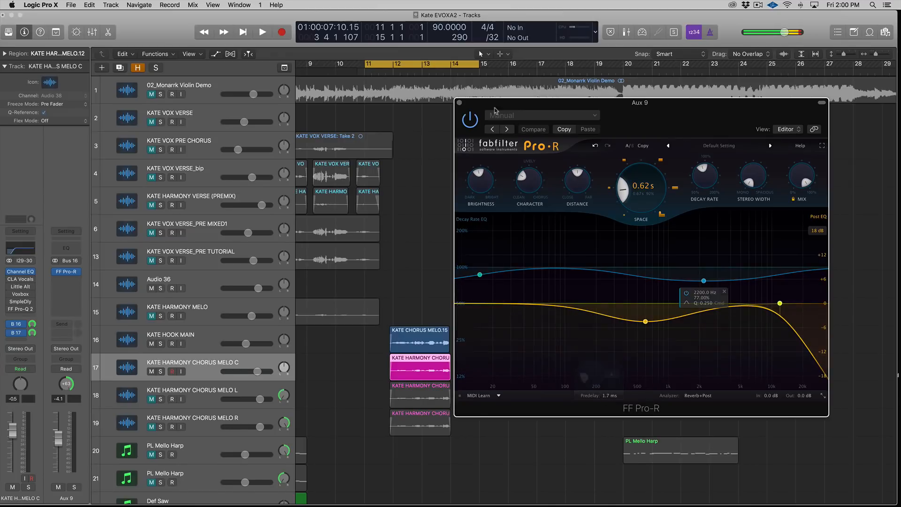
click(459, 103)
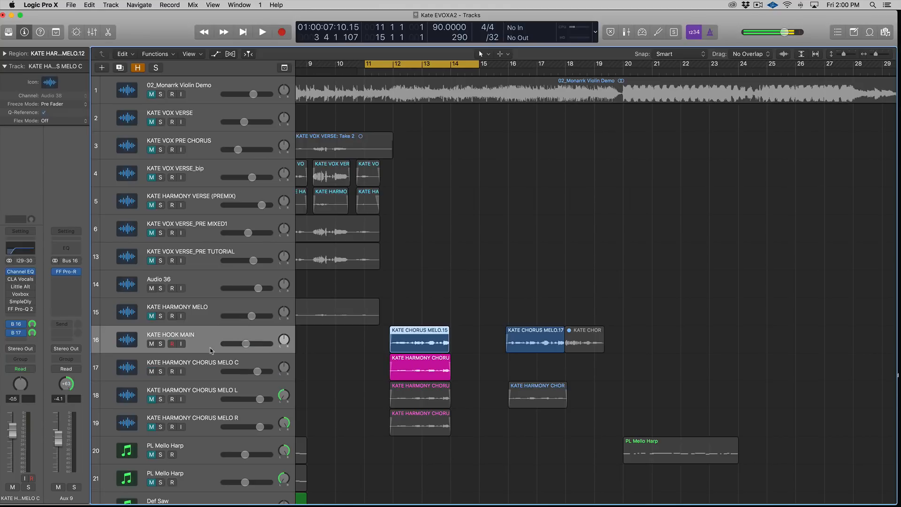
Step: Open the FF Pro-R reverb on the Aux 10 bus fed by the Bus 17 send and zoom to the chorus
click(17, 333)
click(18, 334)
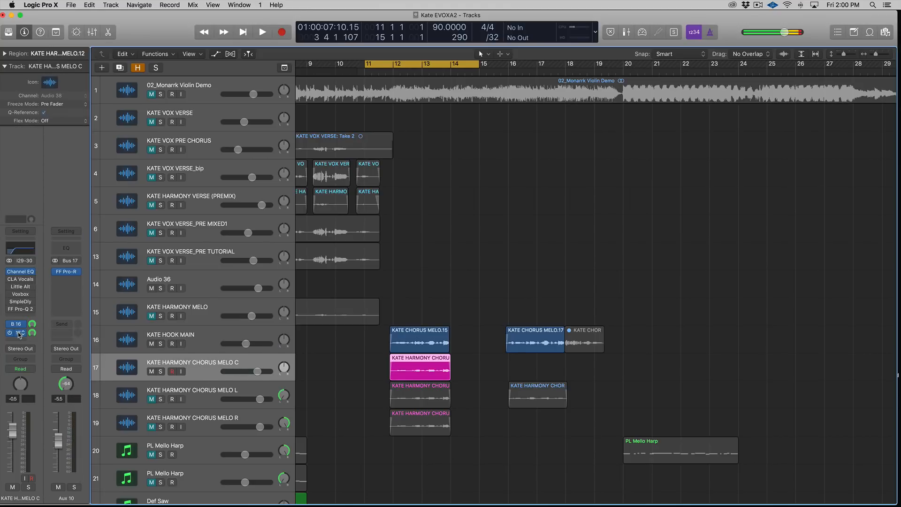
click(63, 272)
drag(566, 90, 547, 95)
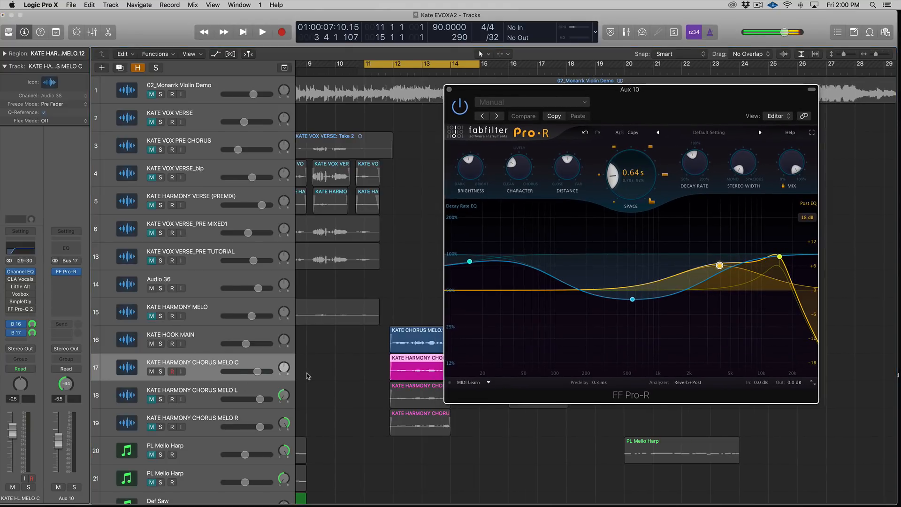
key(z)
key(ctrl+s)
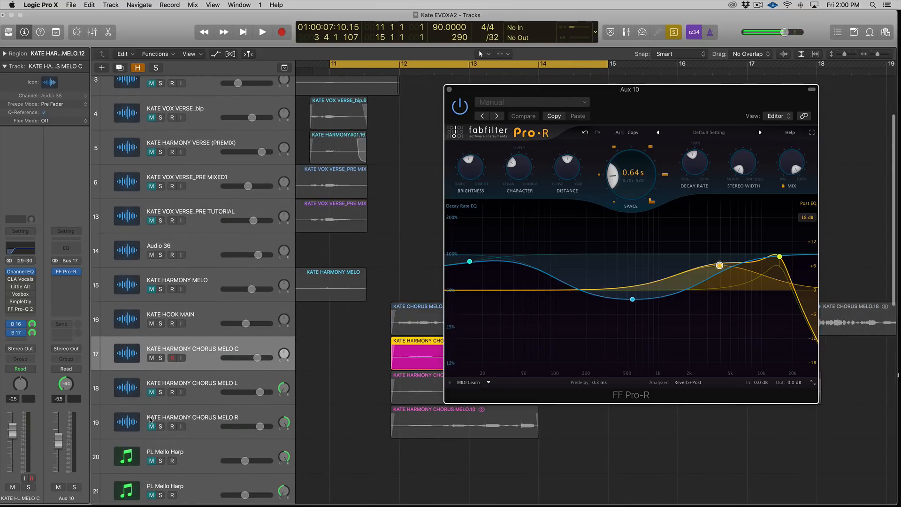
Step: Set a cycle region over bars 12 to 15 and play it with the reverb window repositioned
key(space)
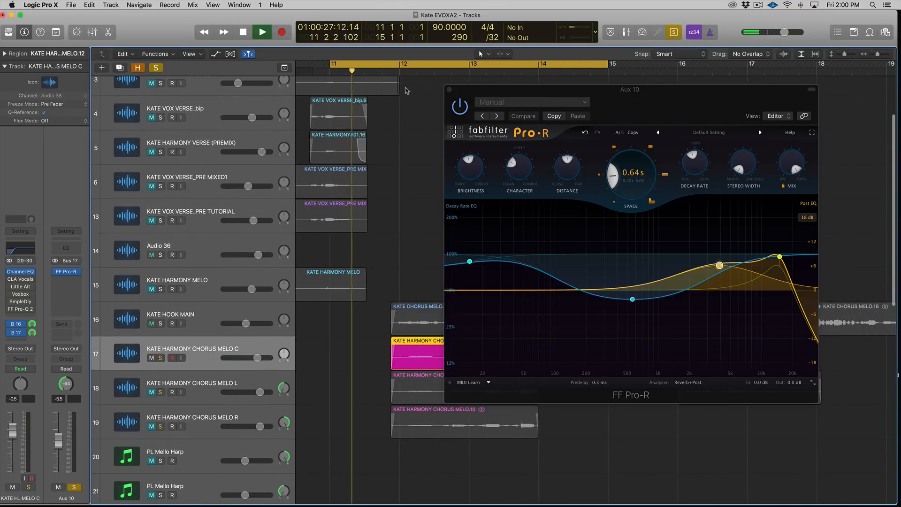
drag(511, 91, 676, 115)
drag(415, 65, 622, 75)
drag(681, 112, 493, 120)
key(space)
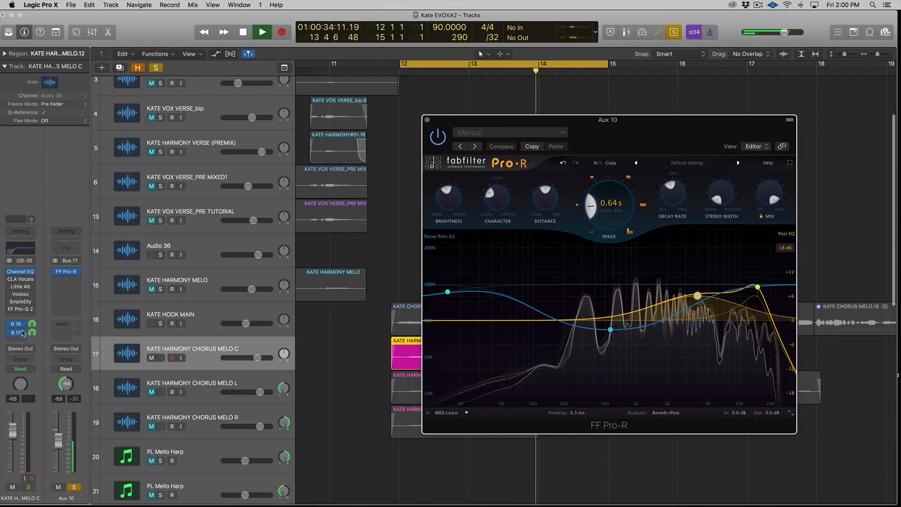
Step: Check the chorus C track's stereo image on the MultiMeter goniometer, toggling its solo during playback
click(29, 487)
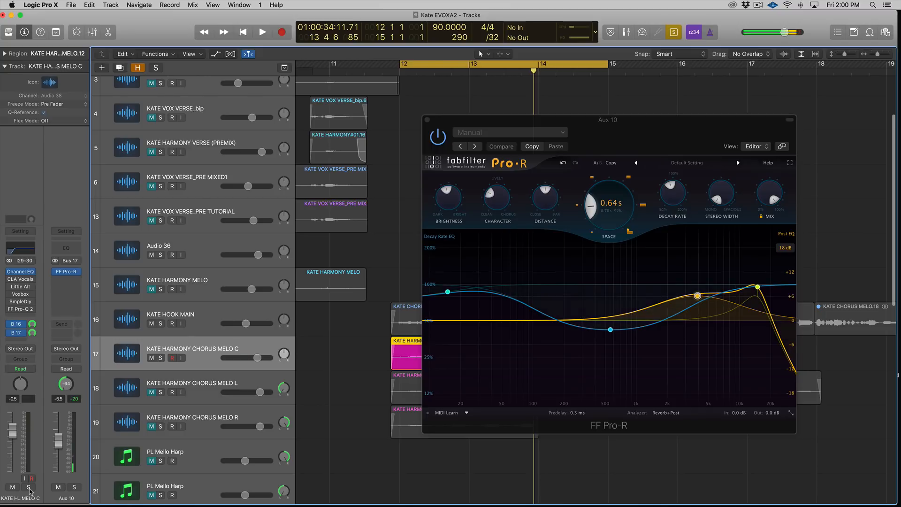
click(28, 489)
key(space)
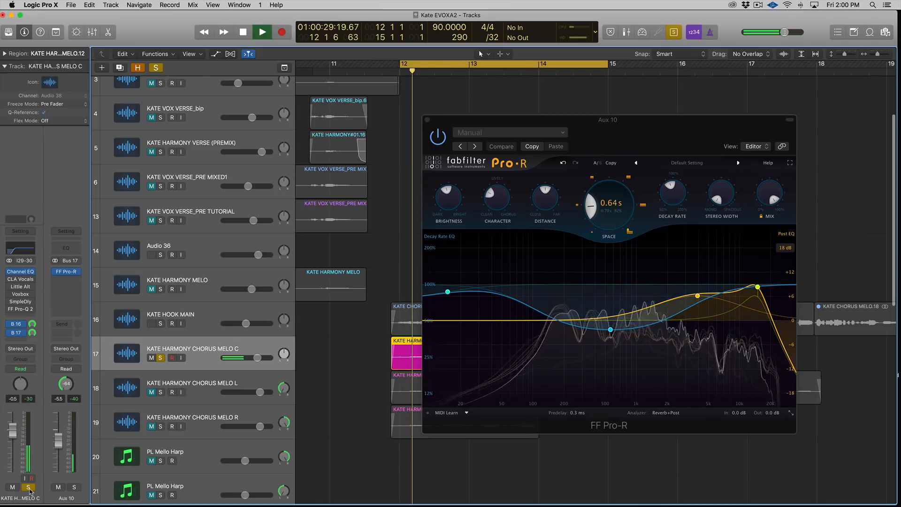
click(192, 333)
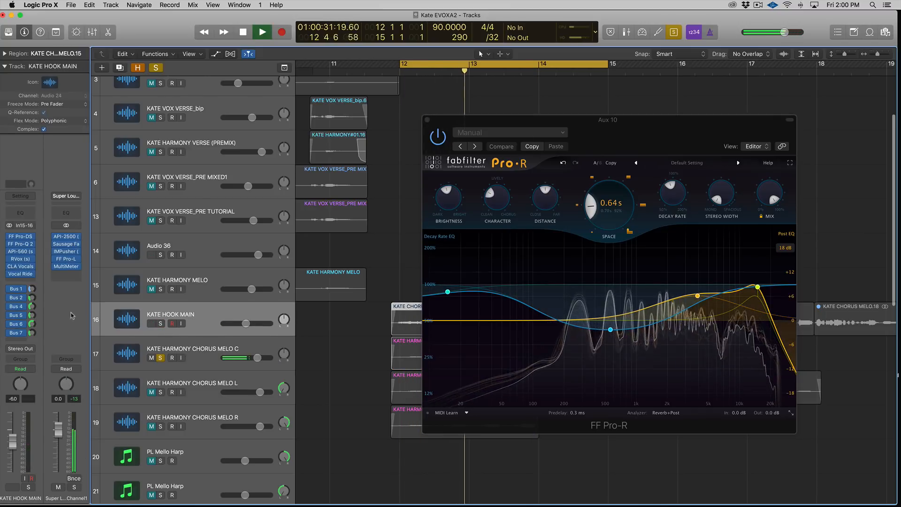
key(space)
click(66, 266)
click(197, 350)
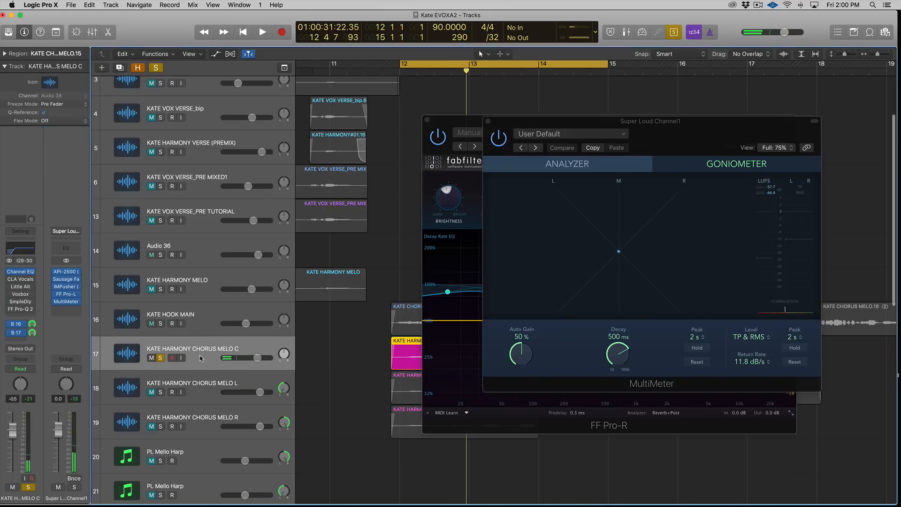
key(space)
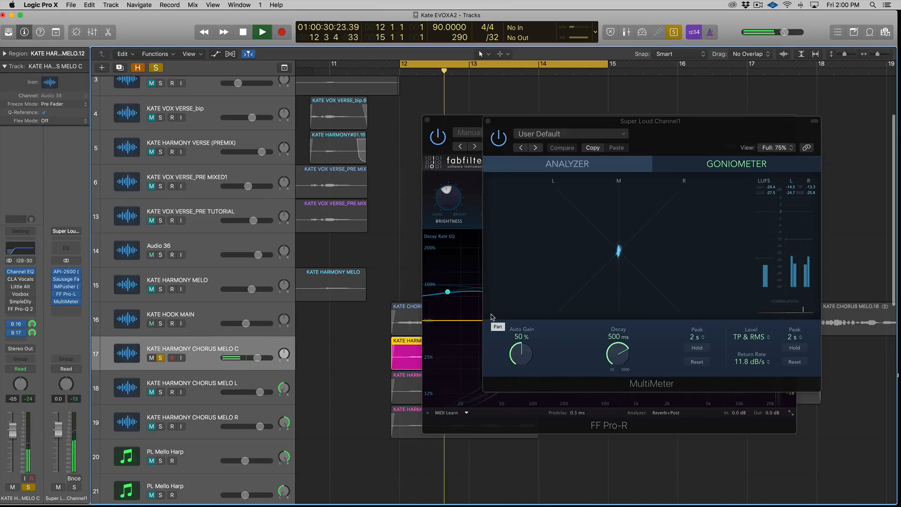
click(160, 357)
key(space)
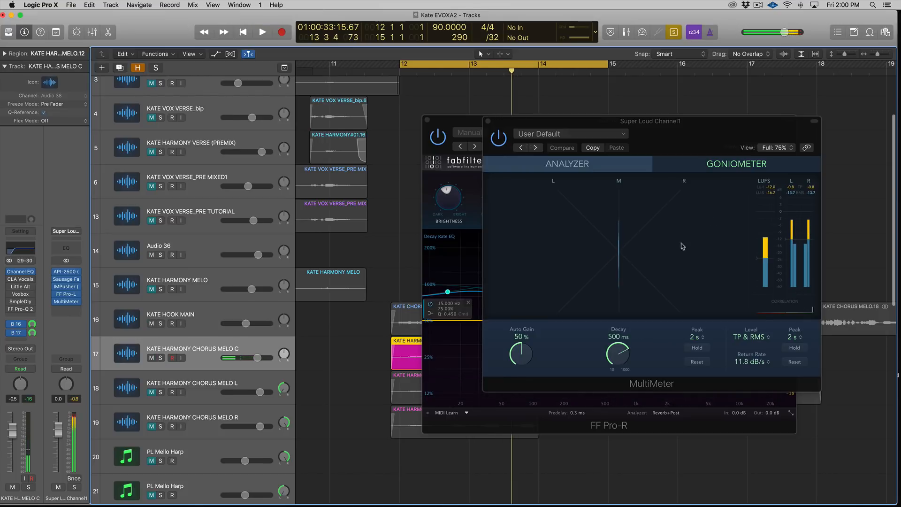
Step: Open the Aux 10 and Aux 9 FF Pro-R reverbs side by side to compare their settings
click(489, 122)
drag(478, 123, 522, 120)
click(15, 333)
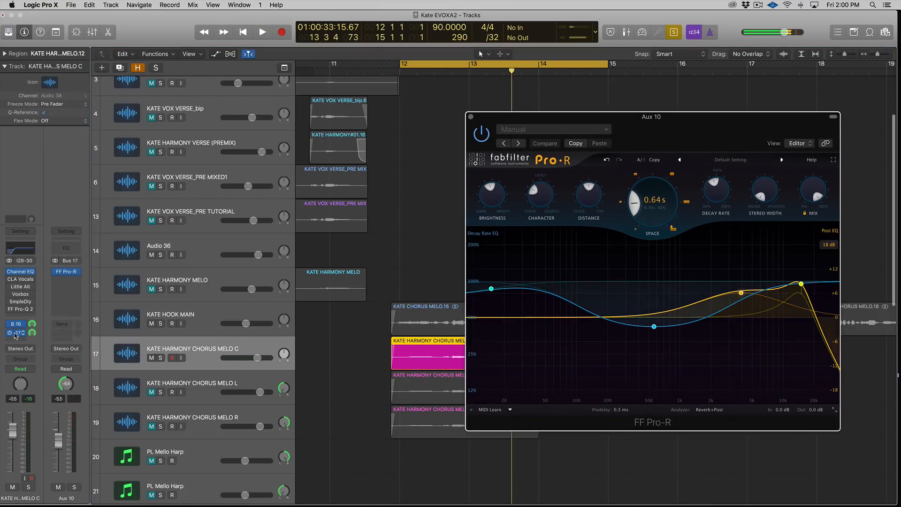
click(65, 272)
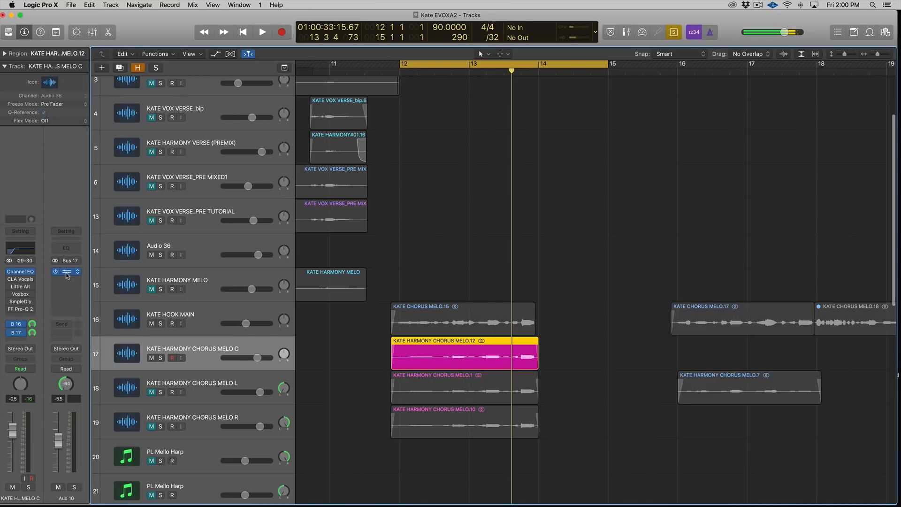
click(65, 271)
drag(594, 139, 308, 148)
click(19, 324)
click(66, 272)
drag(518, 111, 580, 121)
drag(475, 129, 416, 129)
drag(580, 117, 564, 133)
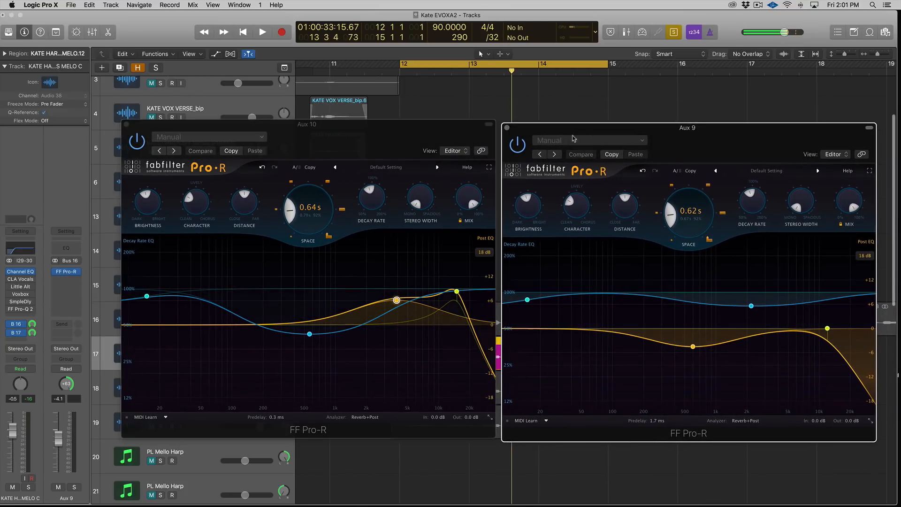
mouse_move(688, 207)
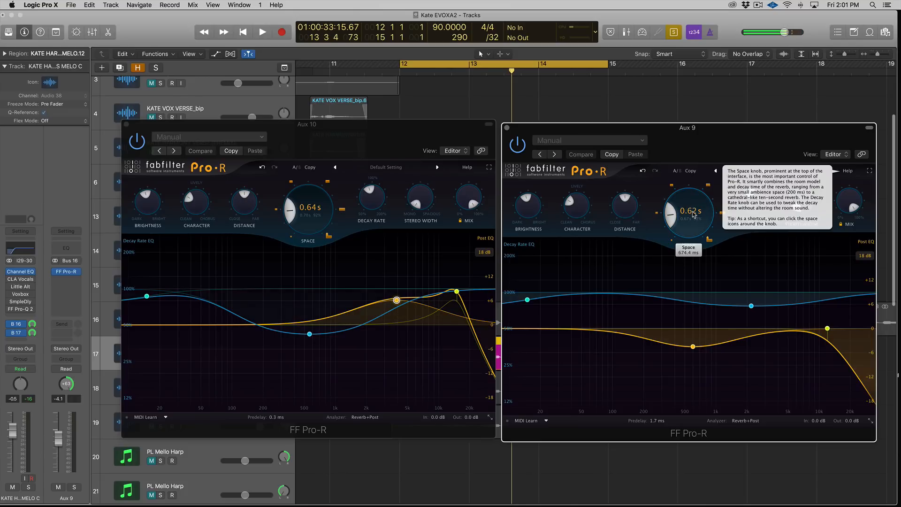
mouse_move(299, 210)
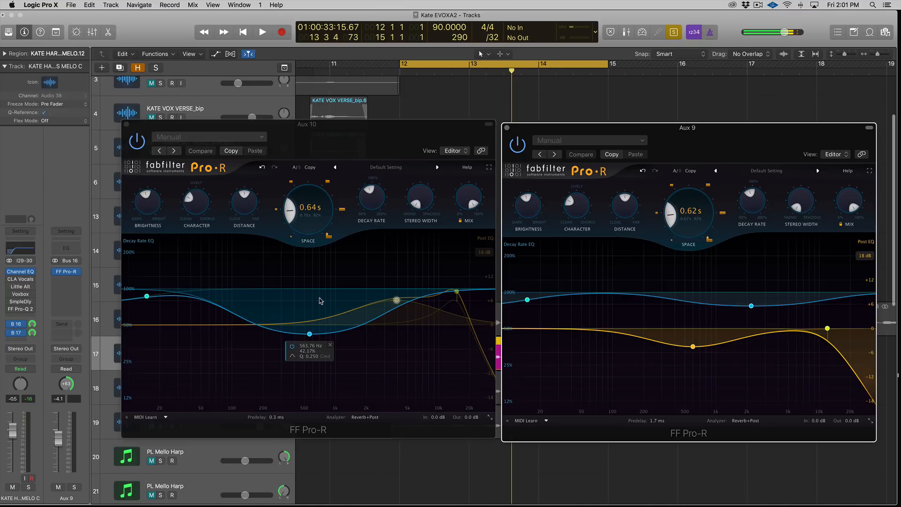
Step: Close both reverb windows and zoom out to the wider arrangement
click(126, 125)
click(506, 127)
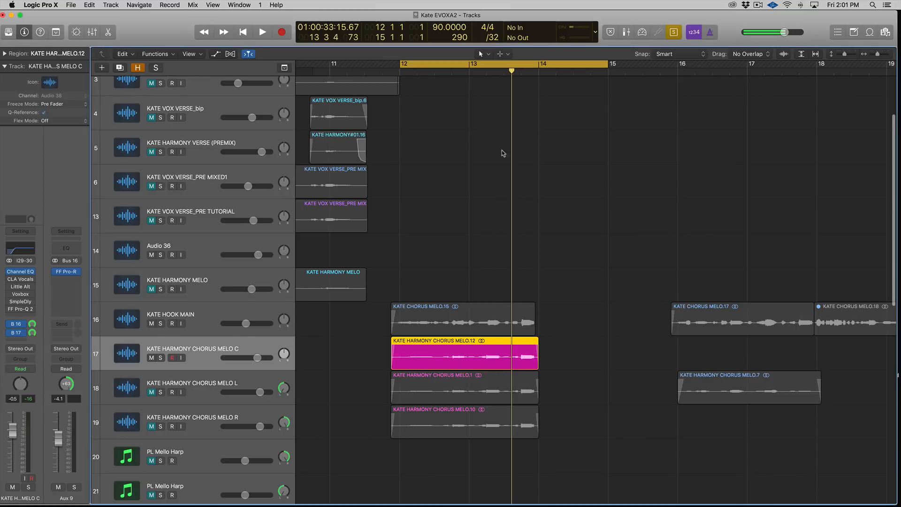
key(z)
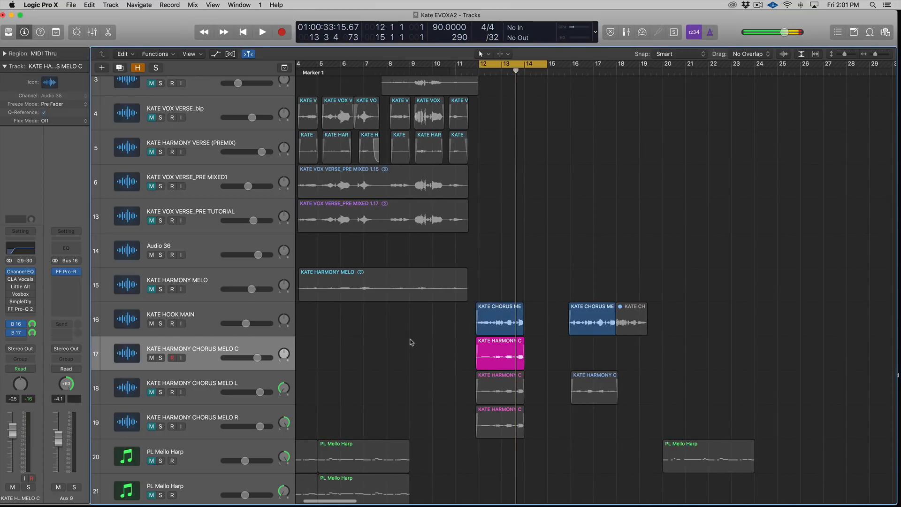
Step: Zoom out to the full arrangement, return to the start and set a cycle region over bars 1 to 9
key(z)
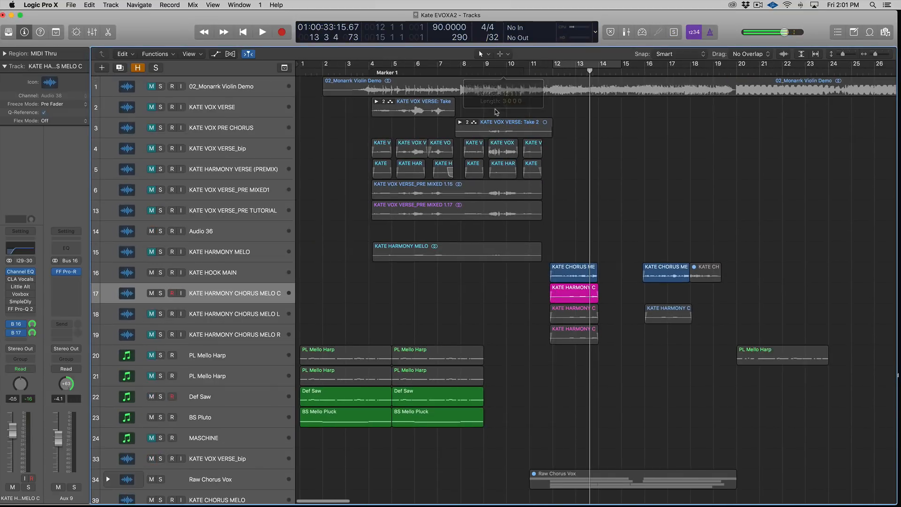
key(Return)
key(super+Down)
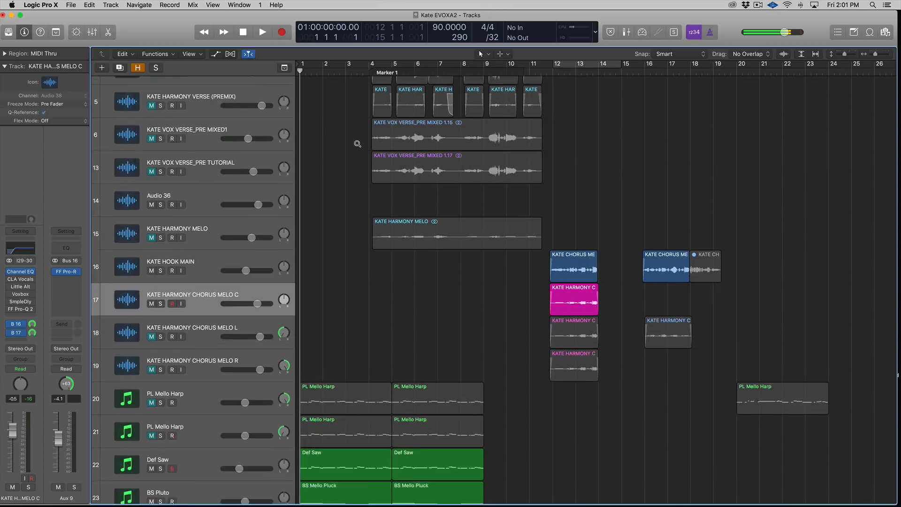
scroll(355, 172, down, 9)
scroll(349, 193, up, 4)
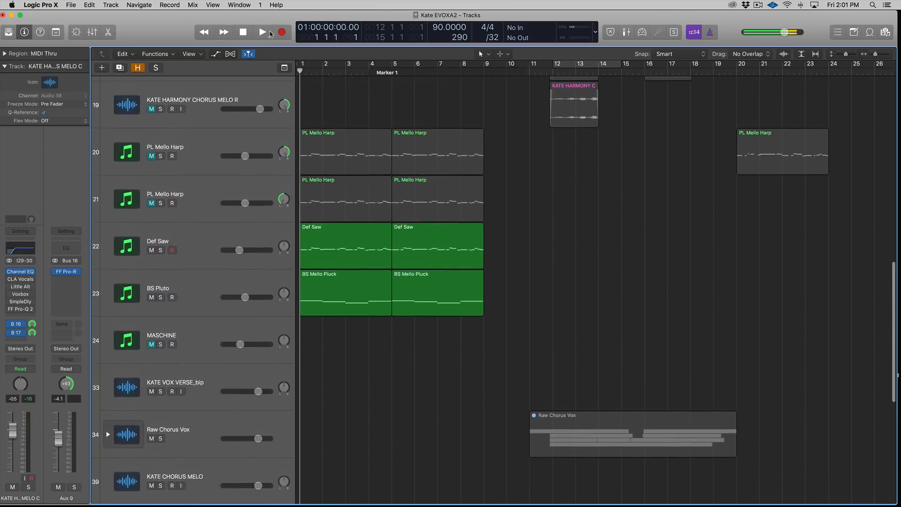
drag(304, 63, 478, 64)
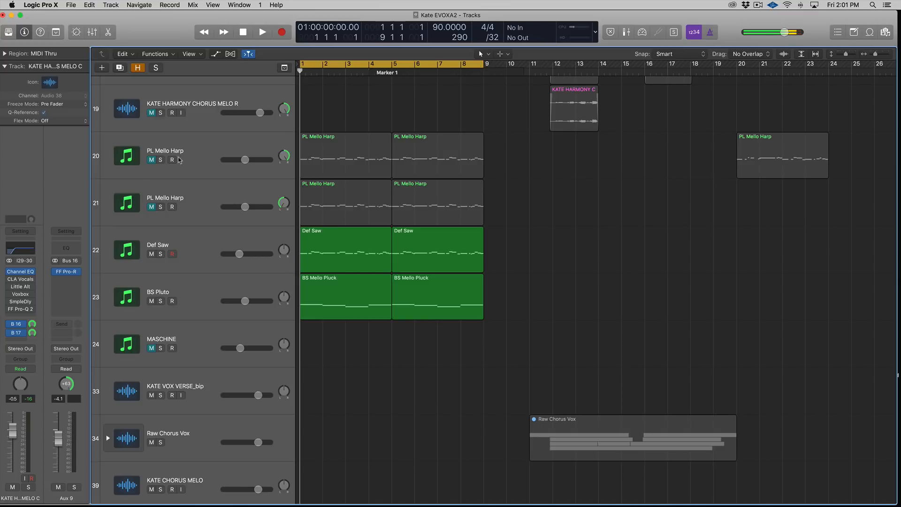
Step: Select the Def Saw track, enlarge it in view and play it within the cycle
click(194, 158)
click(210, 196)
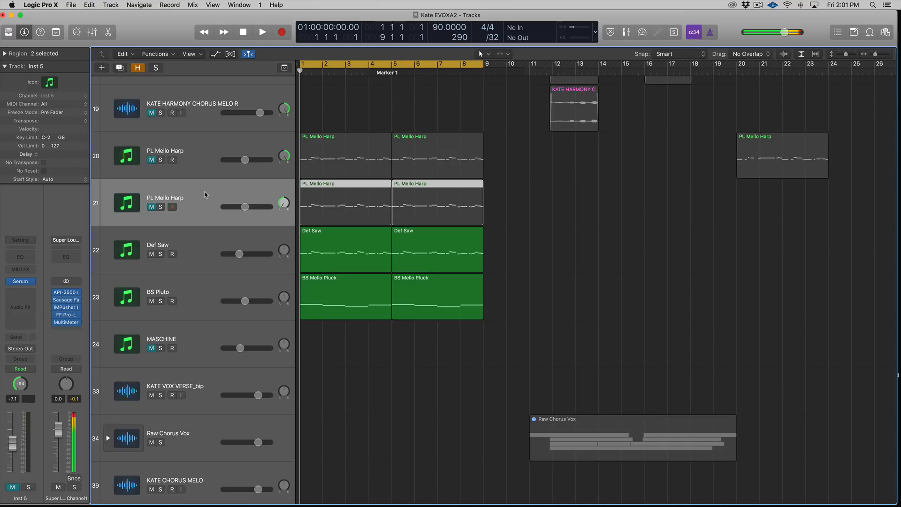
click(217, 157)
click(213, 230)
key(super+Down)
key(super+Down)
key(super+Down)
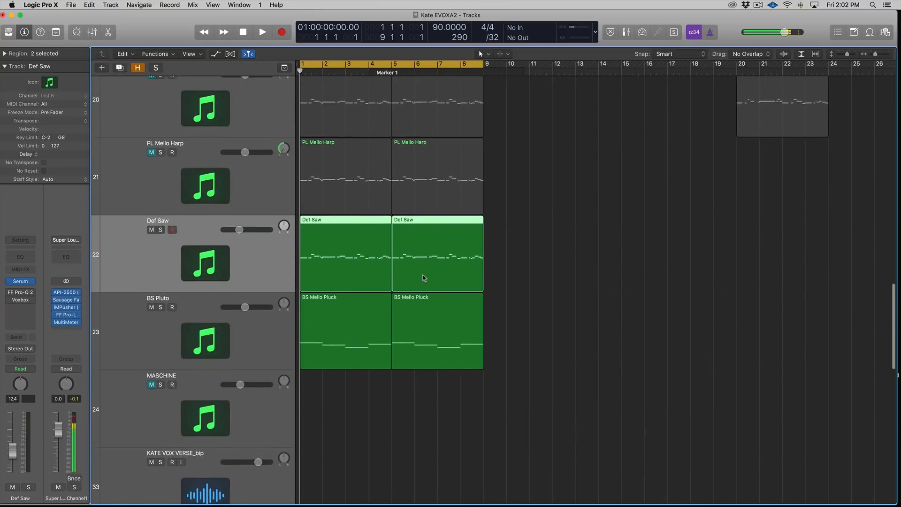
key(super+Right)
key(ctrl+s)
key(space)
key(ctrl+s)
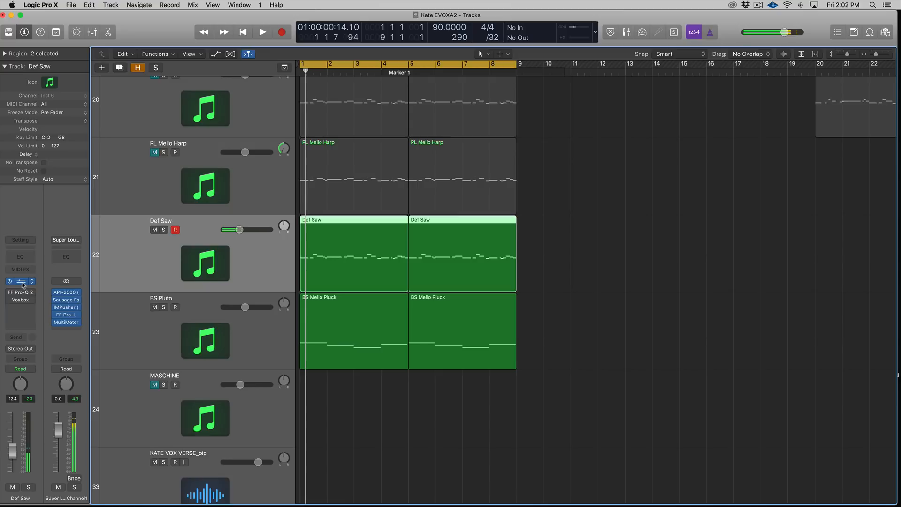
Step: Open the Def Saw track's Serum instrument window and reposition it beside the tracks
click(21, 283)
drag(410, 37, 562, 48)
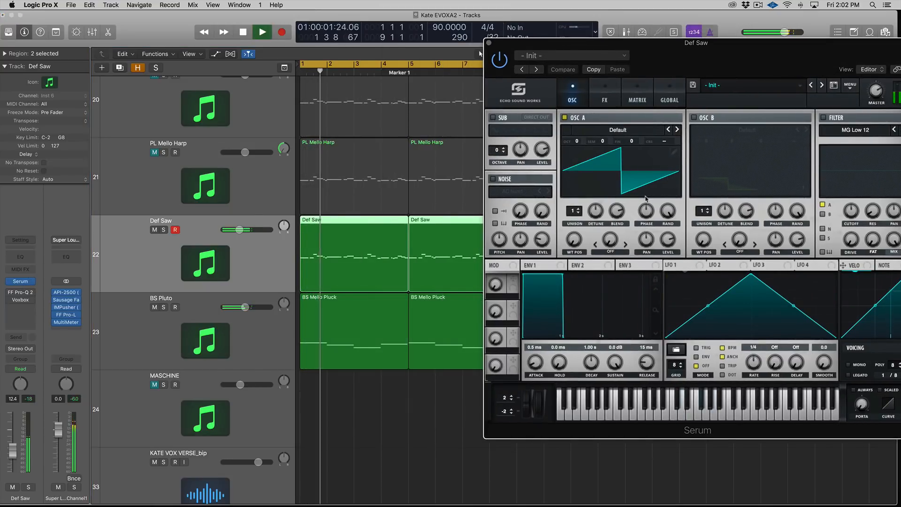
key(space)
Step: Duplicate the Def Saw track, panning the original to -64 and the copy to +63
click(250, 263)
key(super+d)
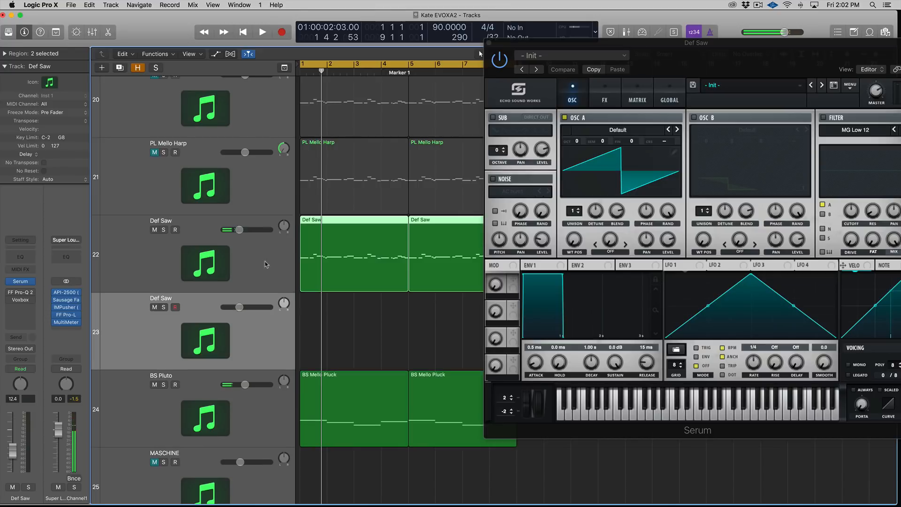
click(273, 237)
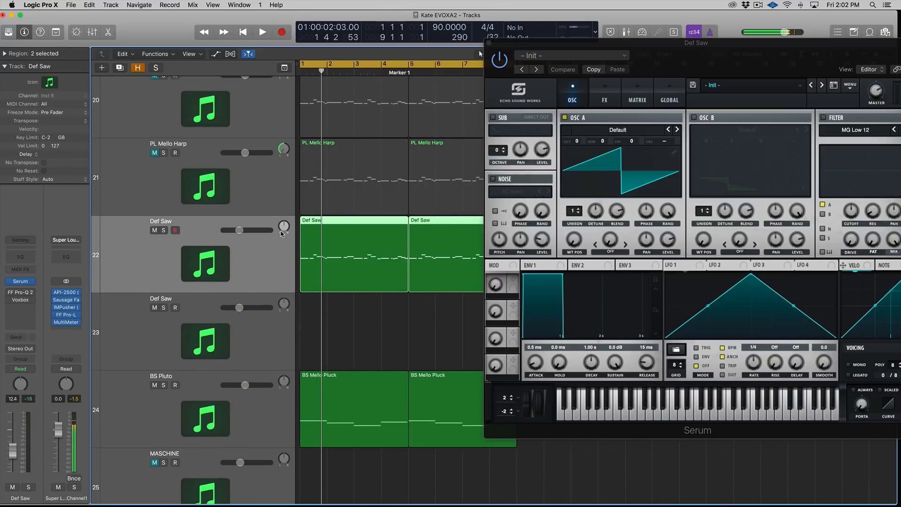
drag(284, 230, 279, 265)
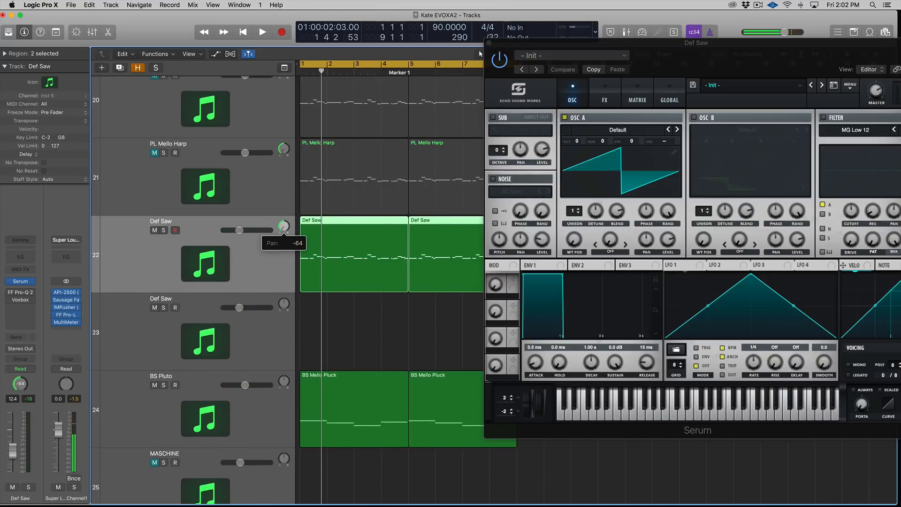
drag(283, 304, 354, 280)
Step: Copy the Def Saw regions onto the duplicated Def Saw track
key(super+Left)
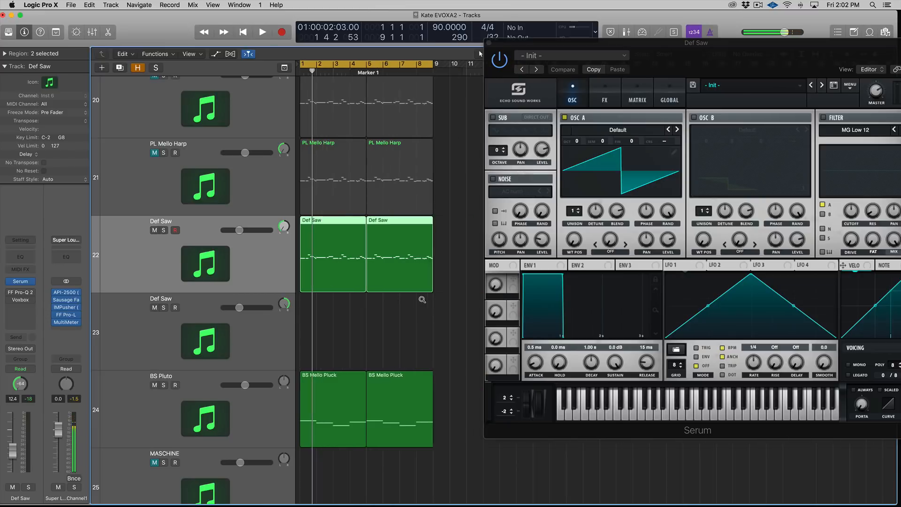
drag(437, 311, 280, 316)
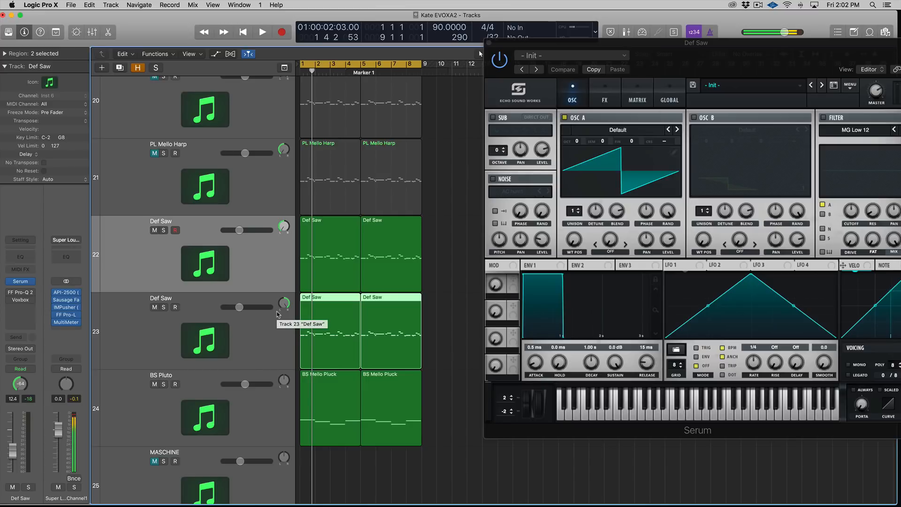
drag(437, 255, 322, 334)
key(super+Right)
Step: Solo the Def Saw regions on both the original and duplicate tracks
click(249, 264)
key(ctrl+s)
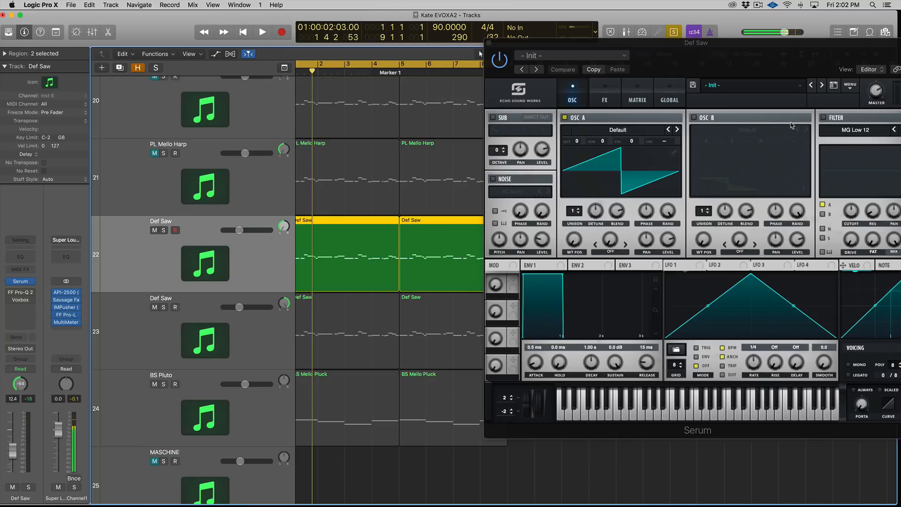
click(290, 328)
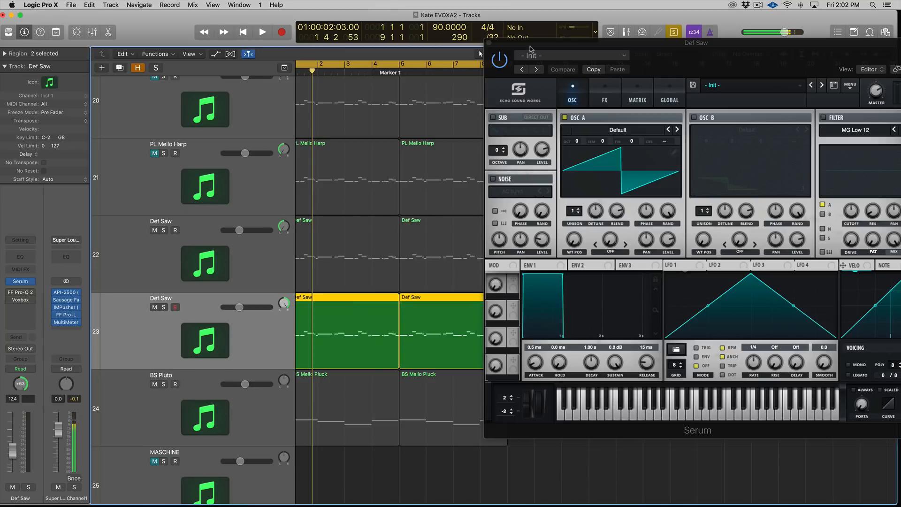
Step: Open the Serum instruments of both Def Saw tracks side by side
click(488, 42)
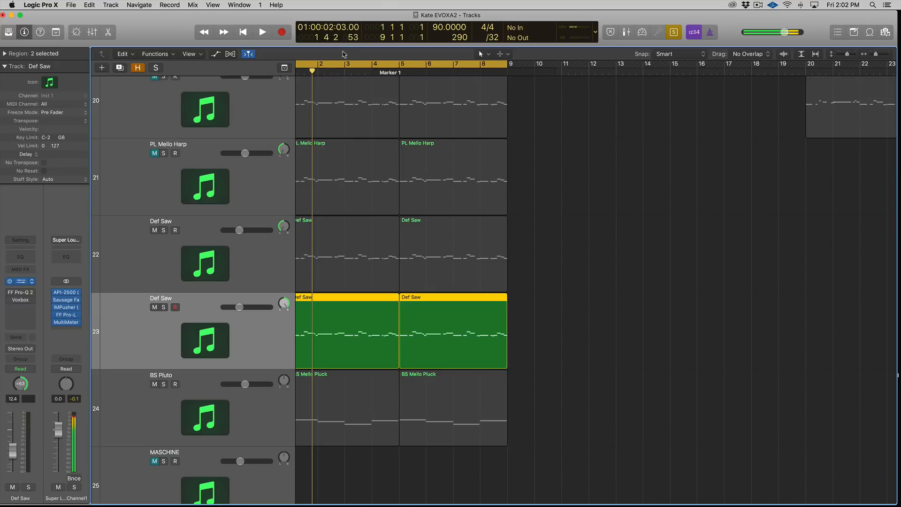
click(21, 282)
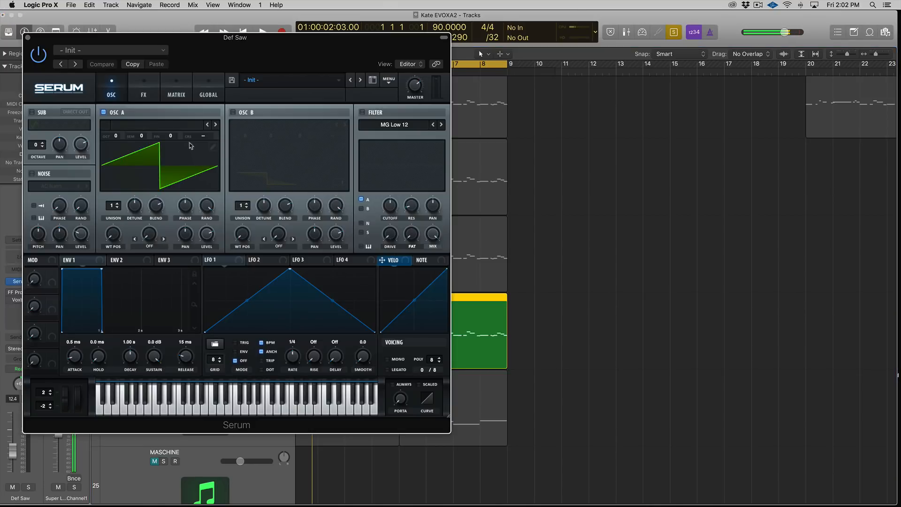
drag(56, 39, 504, 76)
click(257, 265)
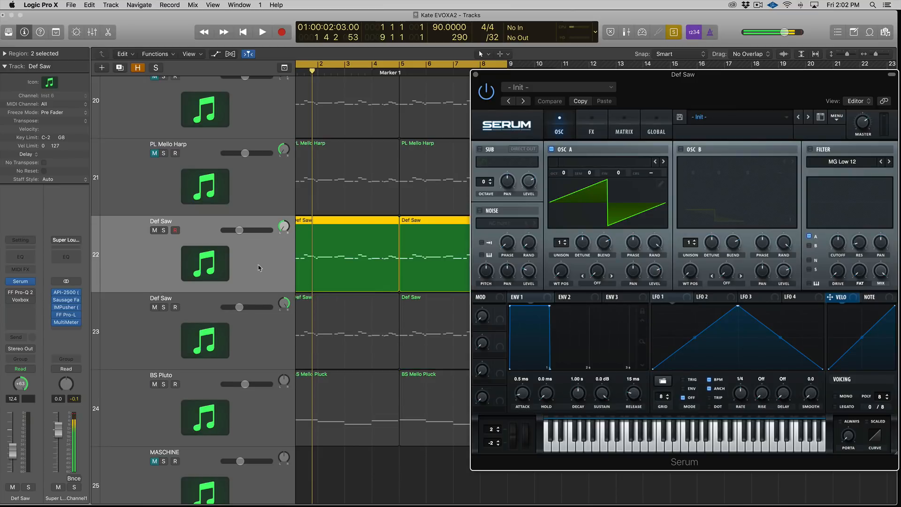
click(35, 284)
drag(683, 58, 240, 84)
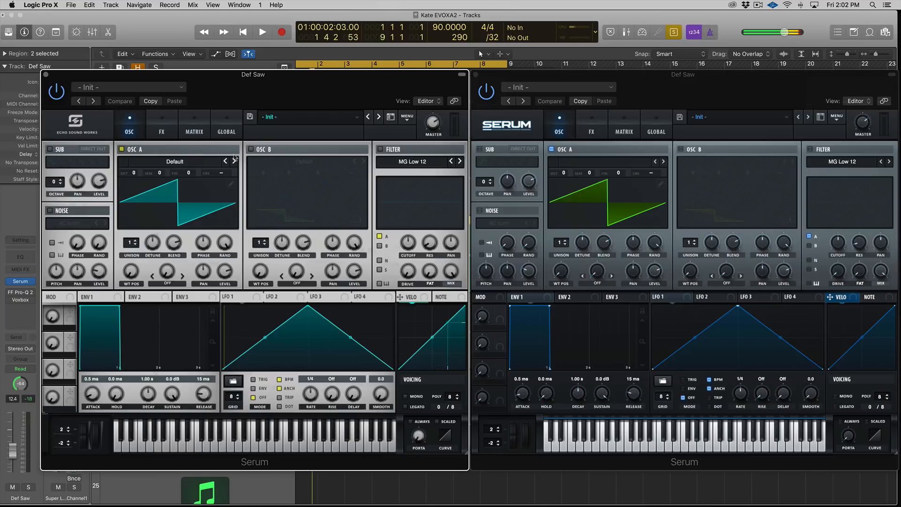
Step: Tweak oscillator A's phase in both Serums and assign a reshaped, descending LFO 1 to the duplicate's oscillator A
mouse_move(202, 243)
mouse_down()
mouse_move(203, 254)
mouse_move(223, 263)
mouse_move(203, 248)
mouse_up()
mouse_move(635, 241)
mouse_down()
mouse_move(636, 255)
mouse_move(637, 236)
mouse_move(657, 255)
mouse_up()
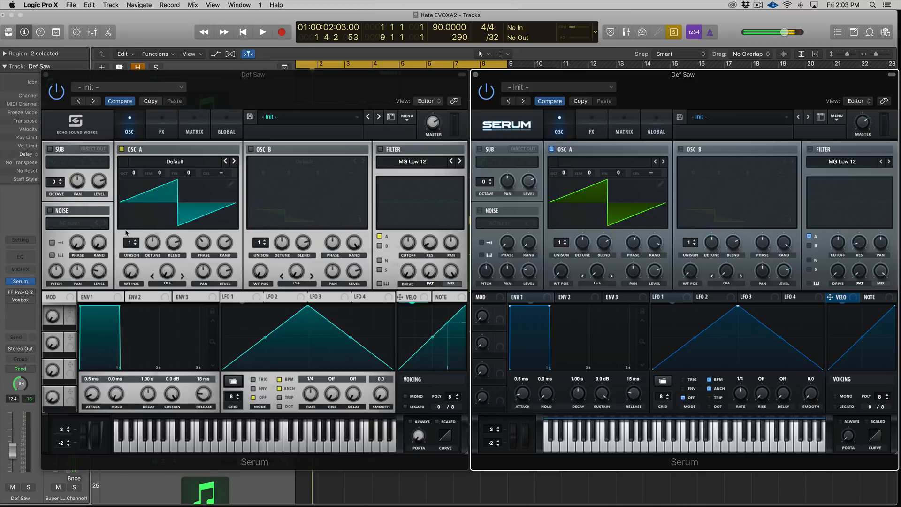
click(678, 296)
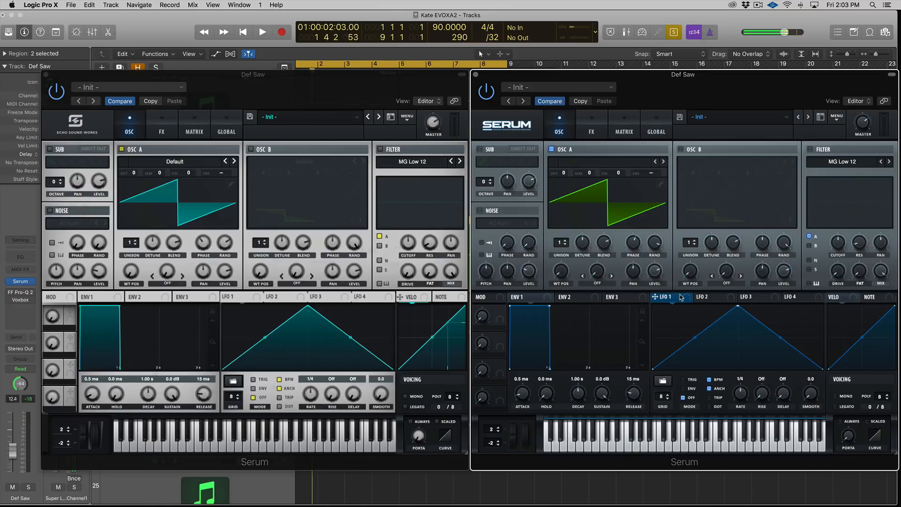
drag(728, 306, 654, 305)
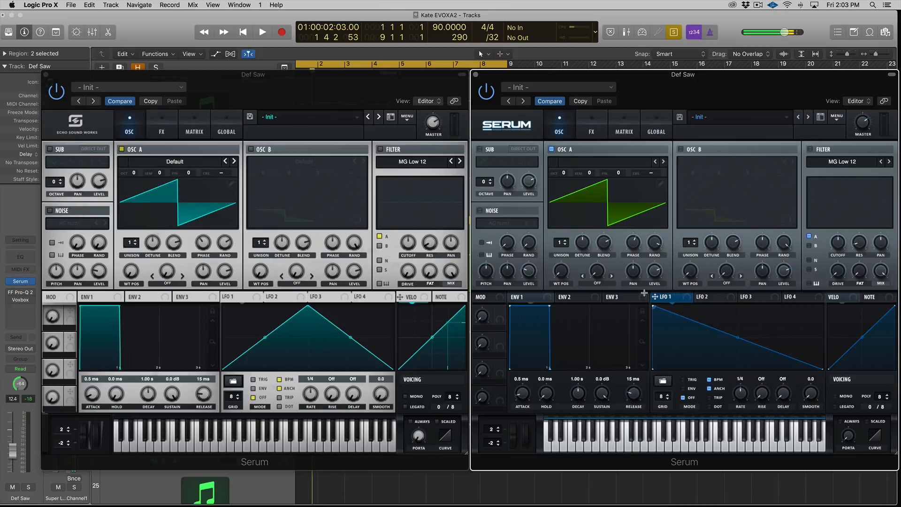
drag(738, 337, 738, 329)
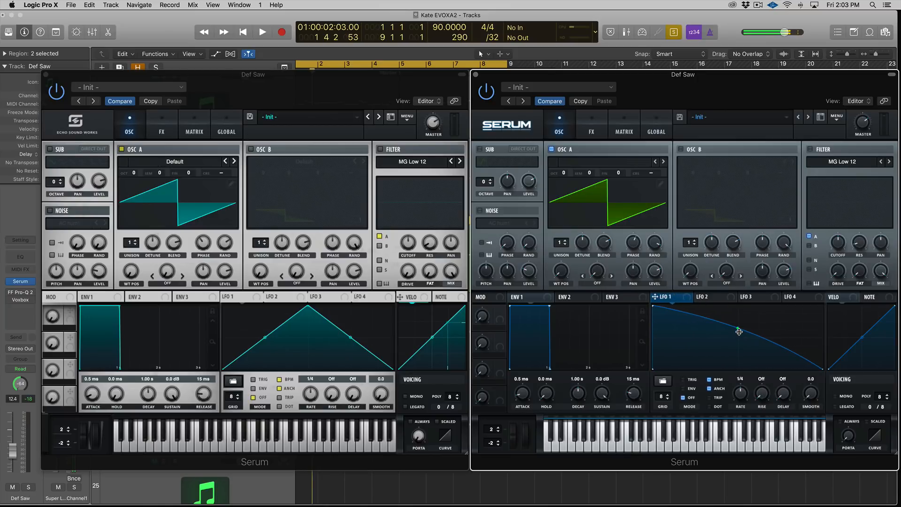
drag(668, 300, 582, 207)
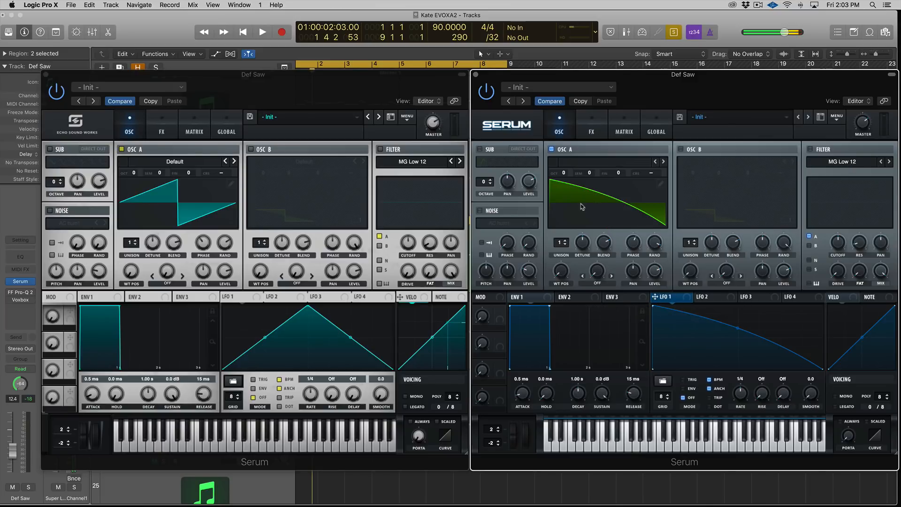
Step: Close the original's Serum and play the loop, switching between the two Def Saw tracks to compare
click(46, 74)
key(space)
key(space)
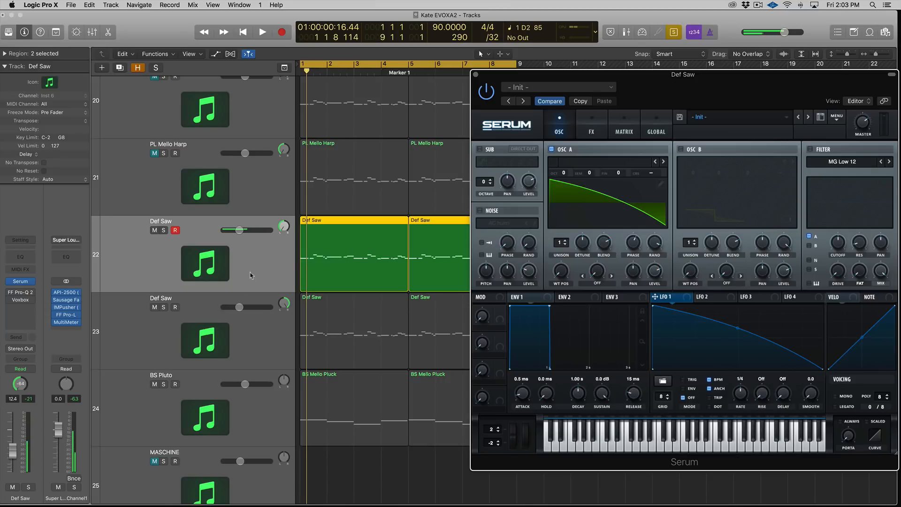
click(265, 322)
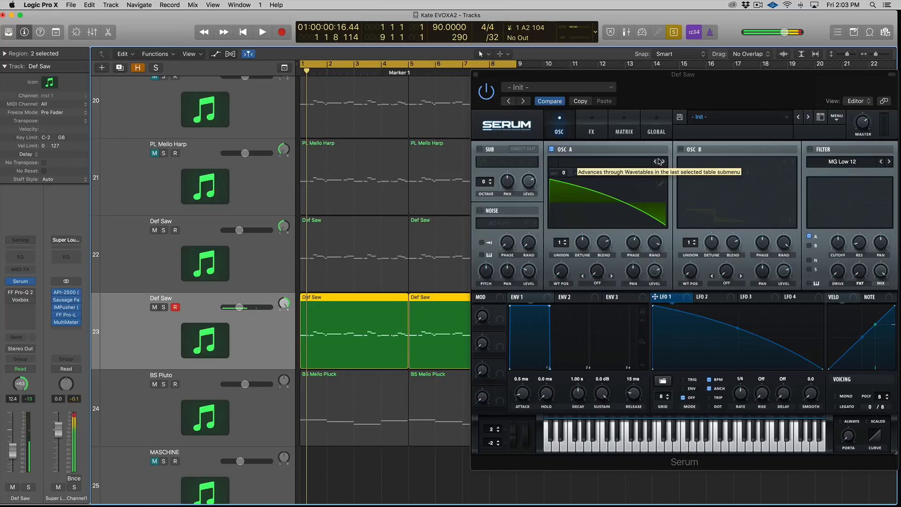
click(275, 259)
click(286, 331)
click(287, 275)
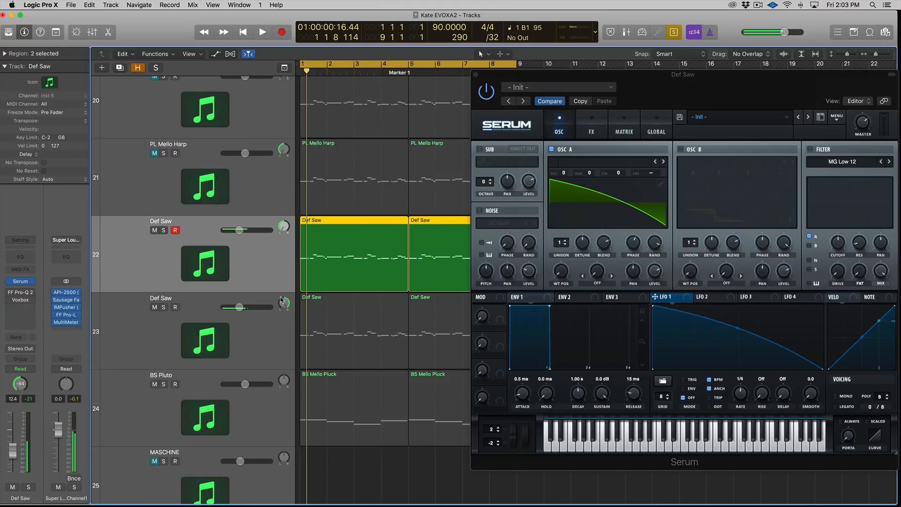
shift+click(285, 324)
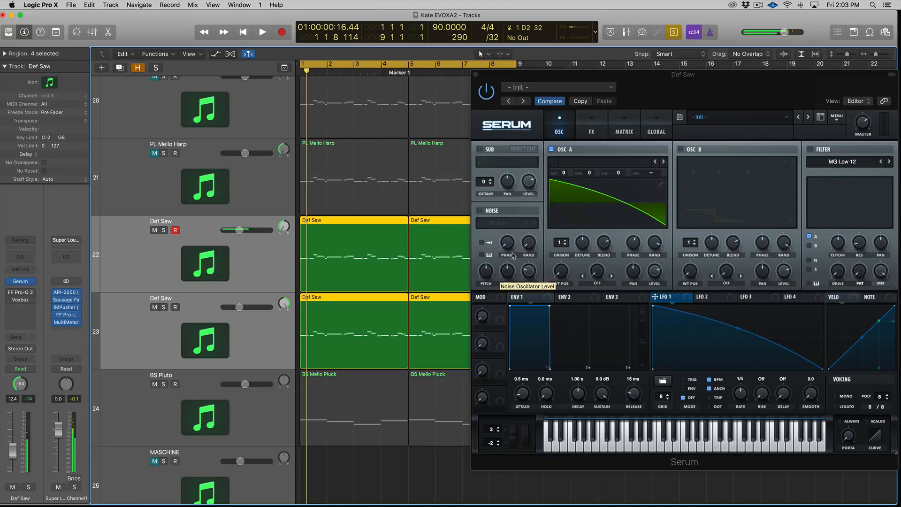
Step: Check the doubled Def Saw's stereo image on the MultiMeter goniometer during playback, then close the MultiMeter and Serum
click(175, 308)
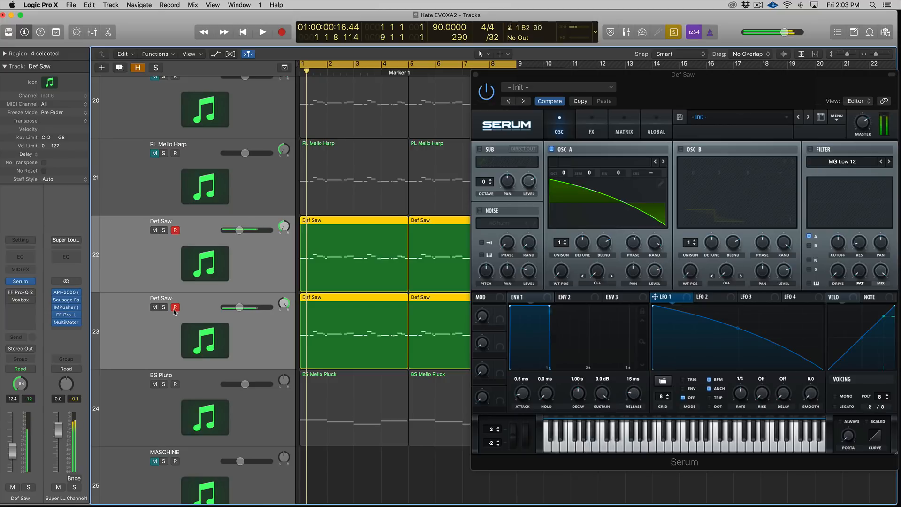
click(71, 323)
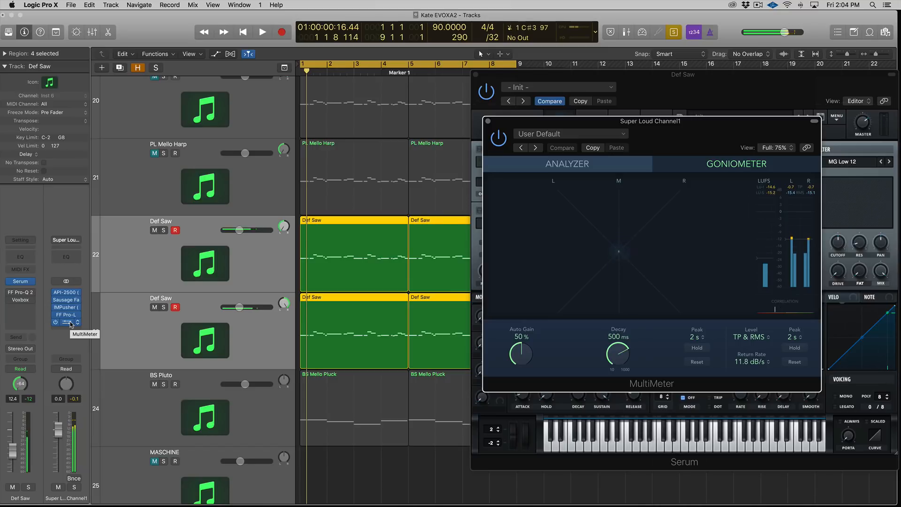
key(space)
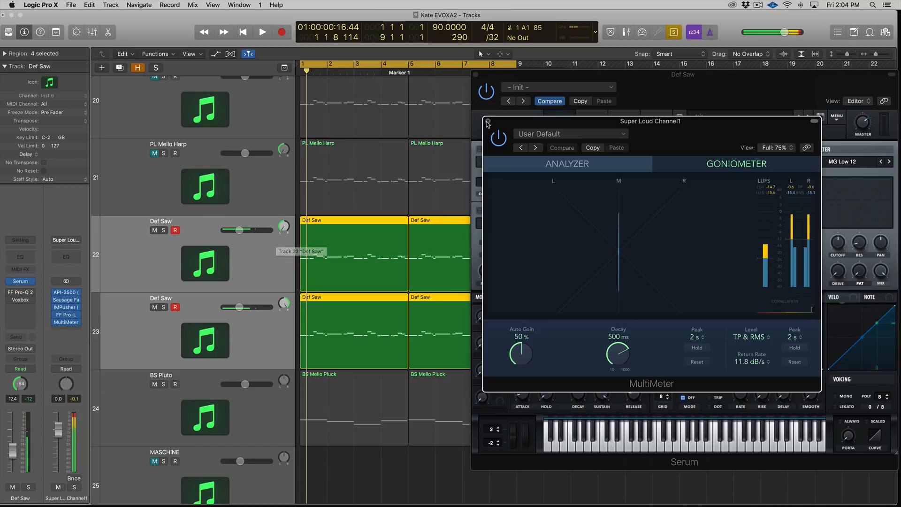
click(488, 122)
drag(521, 75, 505, 83)
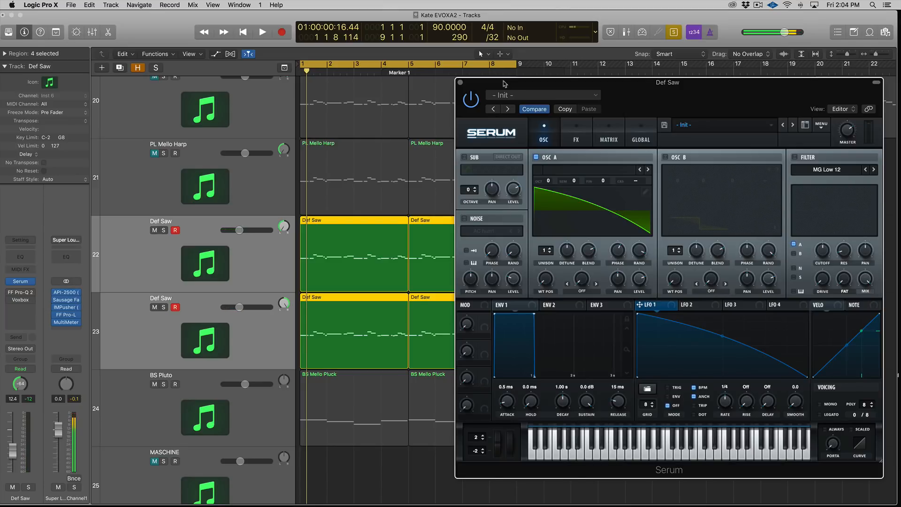
click(462, 84)
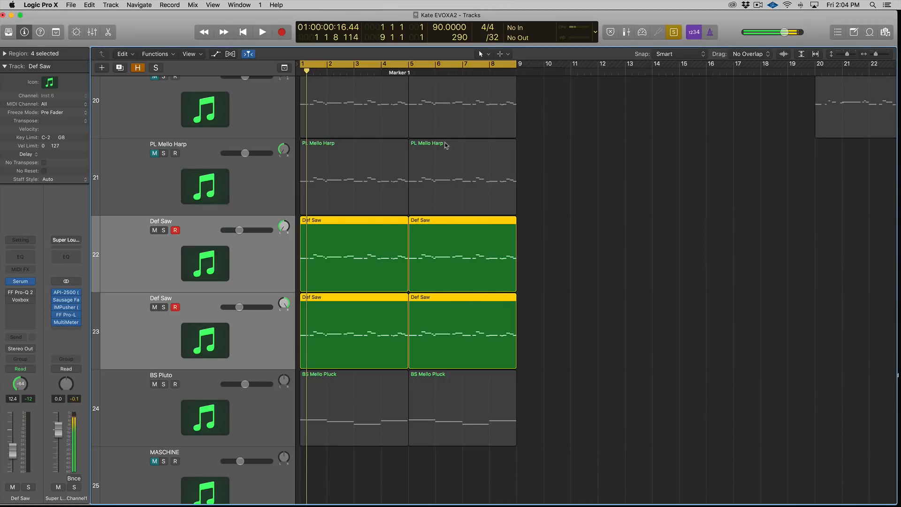
key(super+Up)
key(super+Left)
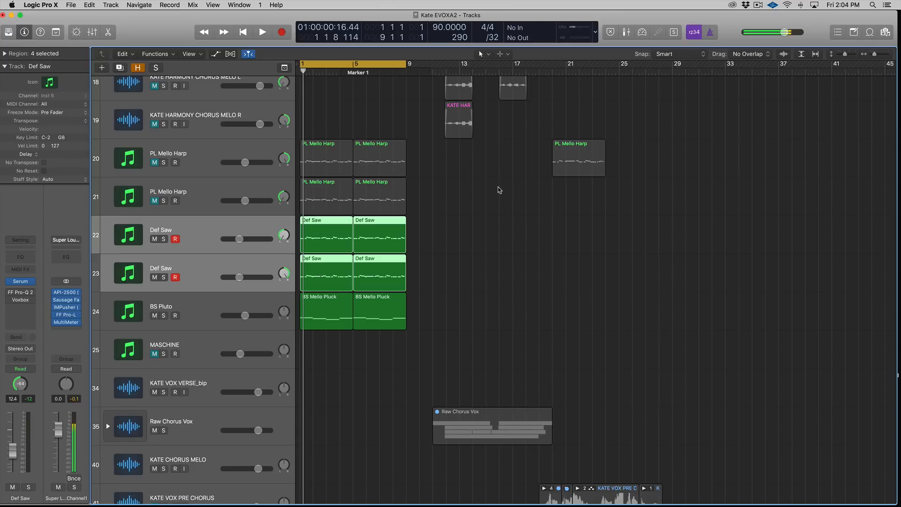
key(super+Up)
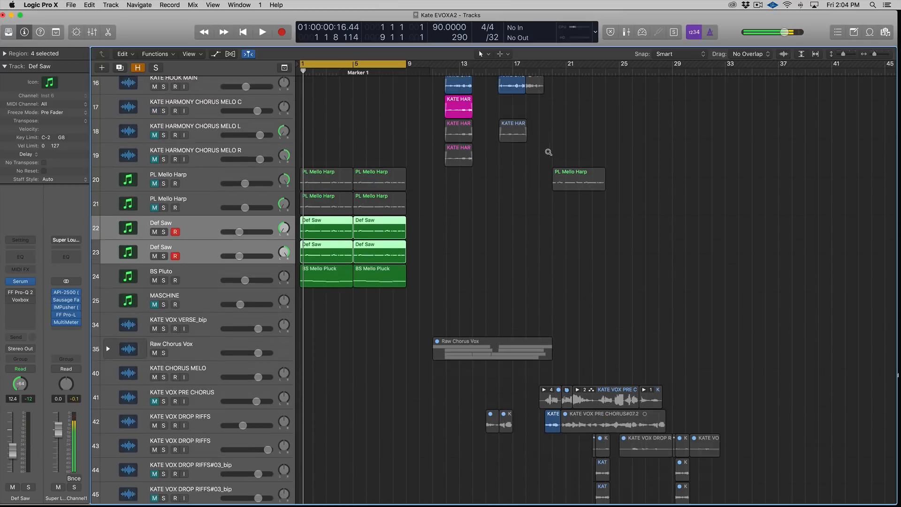
scroll(259, 112, down, 1)
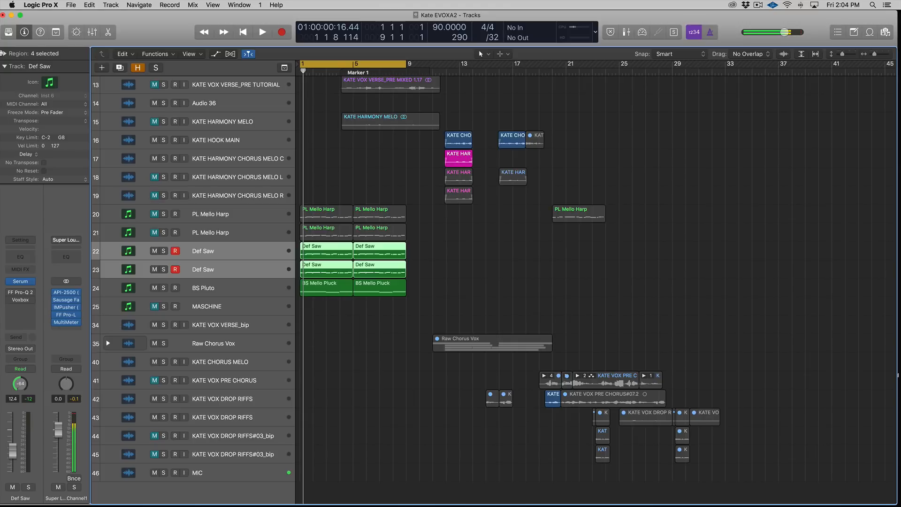
click(758, 5)
click(779, 14)
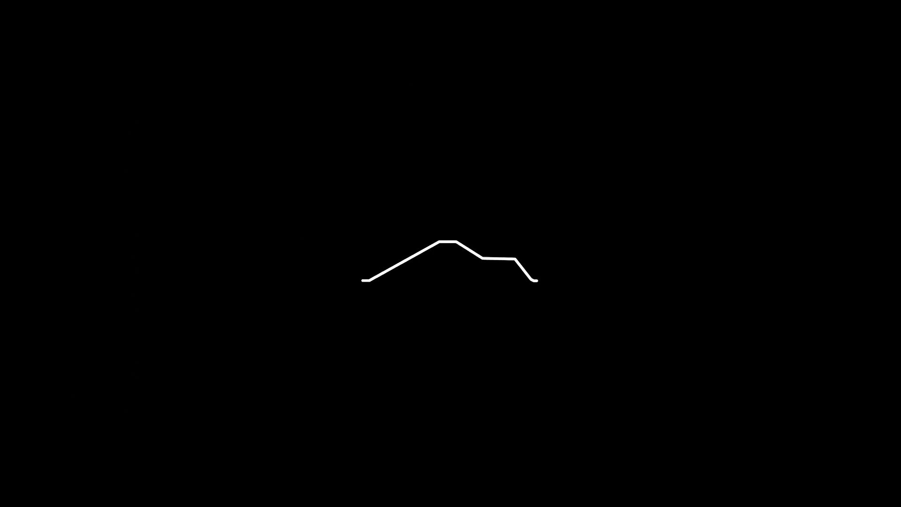